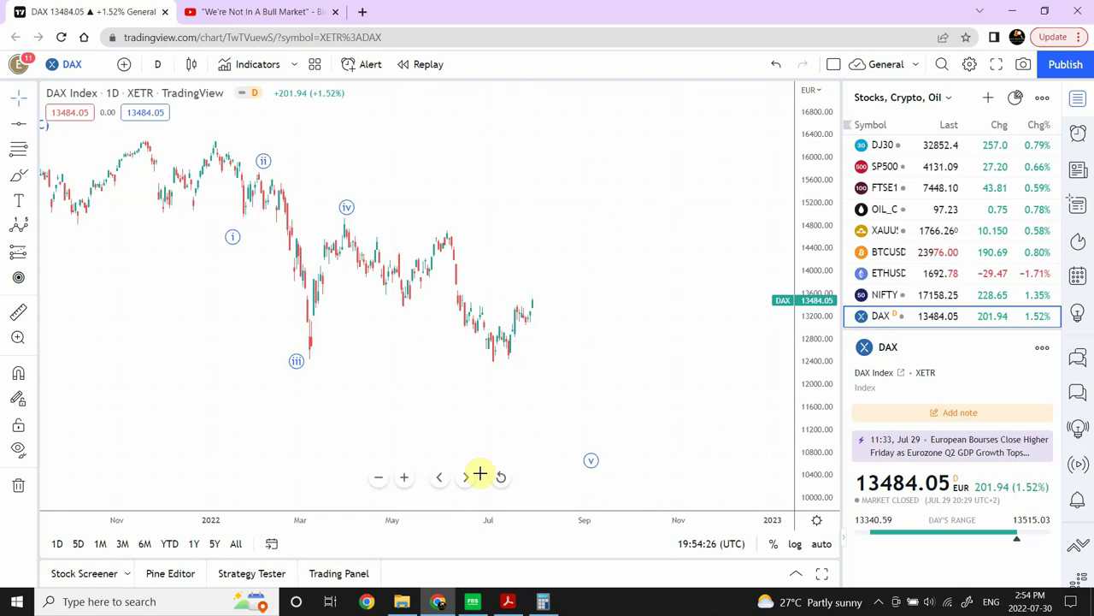
Examine the wave labels on the DAX daily chart from 2016 to 2022, down to the horizontal line at 8241.46.
click(380, 477)
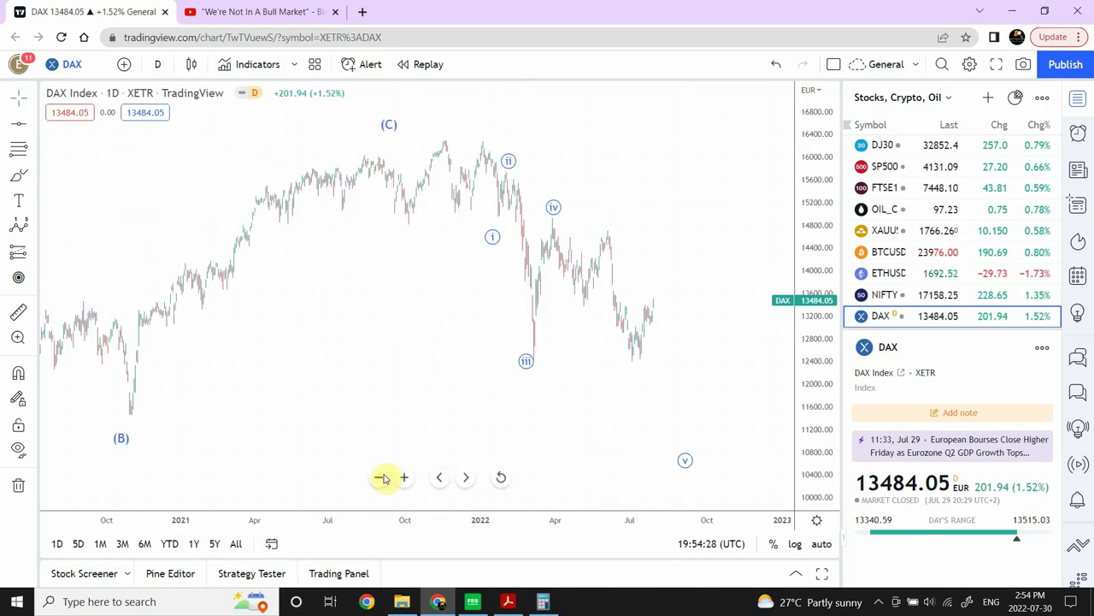
click(381, 477)
click(380, 478)
click(380, 478)
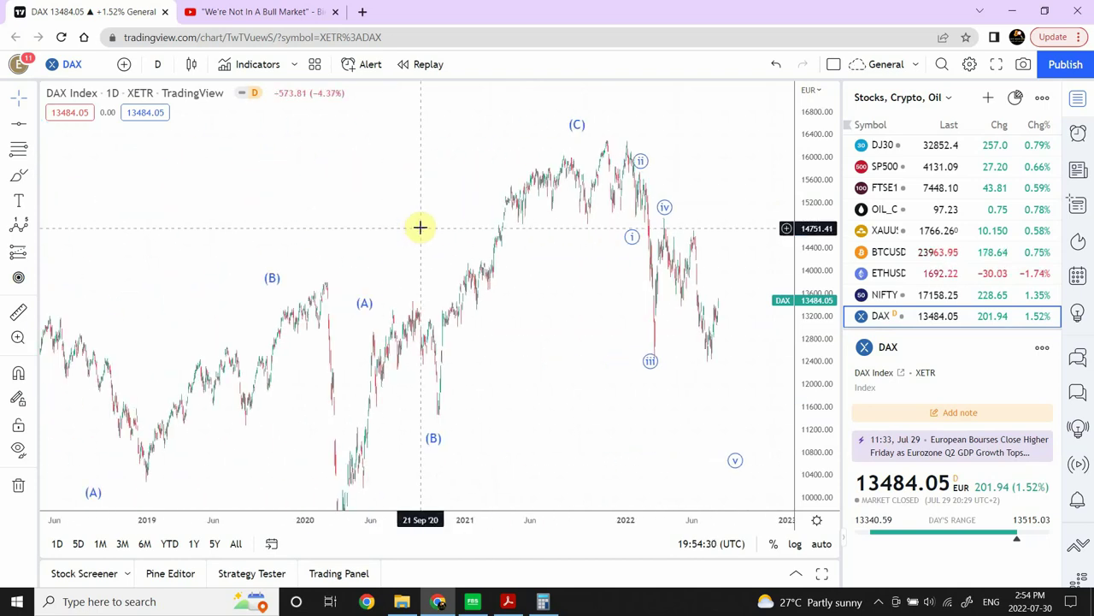
drag(425, 171, 320, 166)
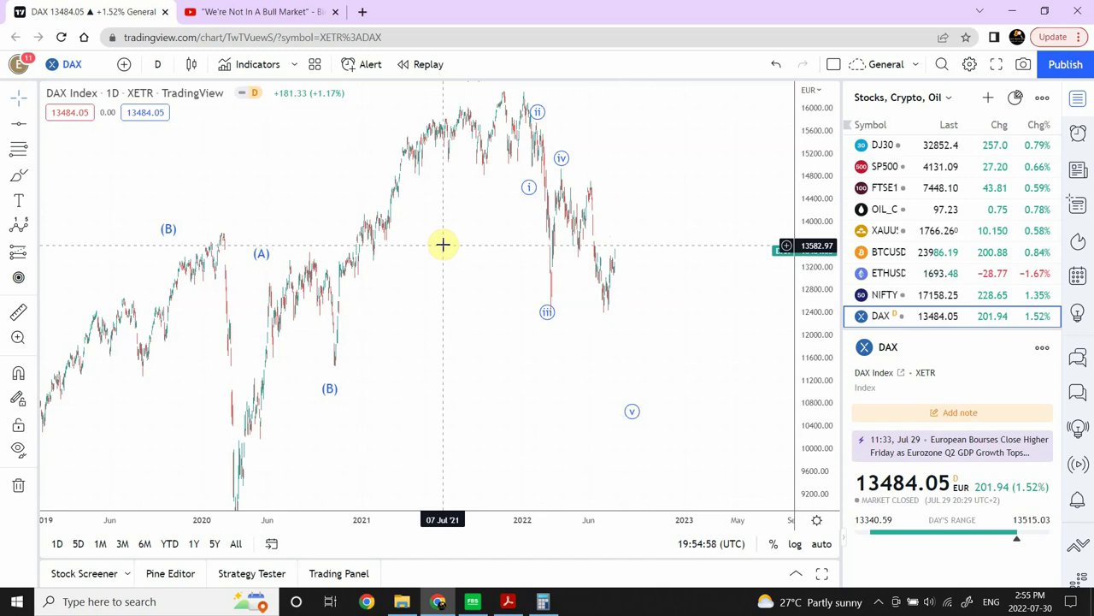
click(381, 478)
click(381, 478)
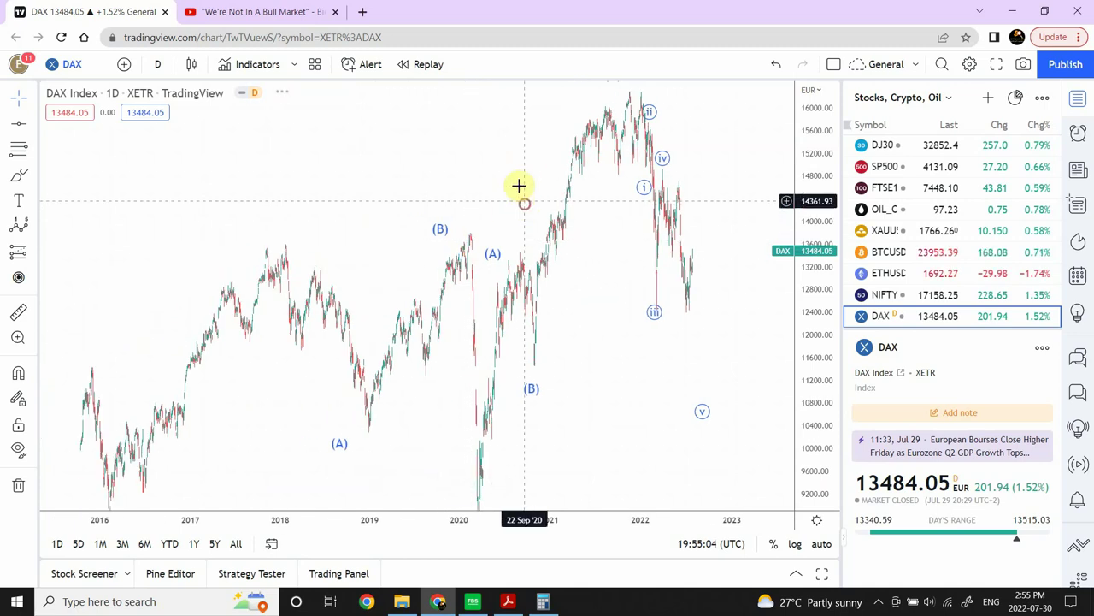
drag(518, 186, 504, 105)
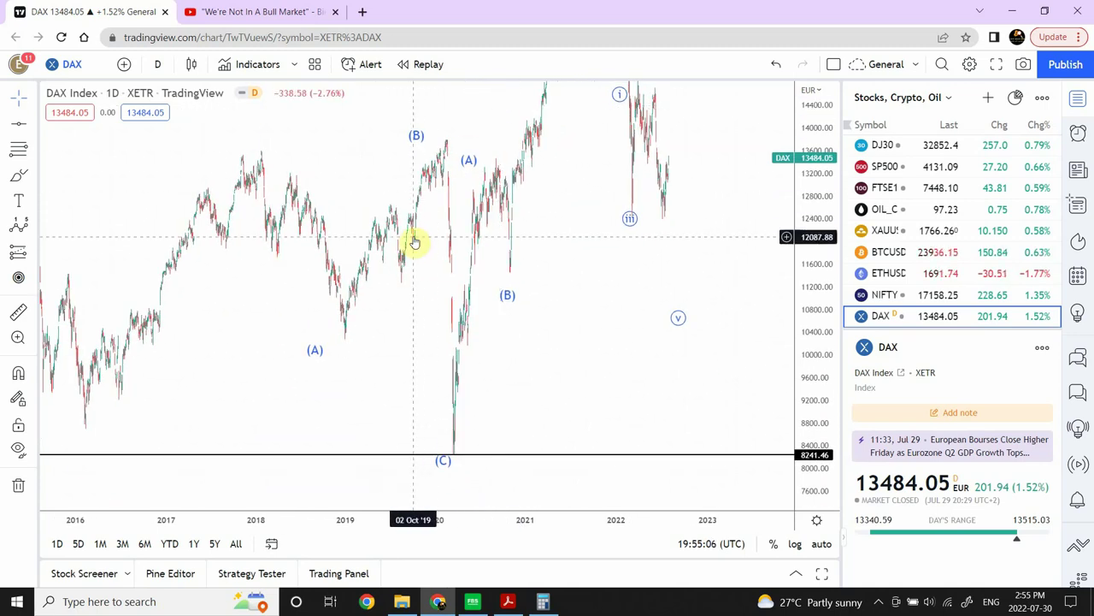
Switch the DAX chart to the 1 week interval and turn on automatic price scaling.
click(158, 64)
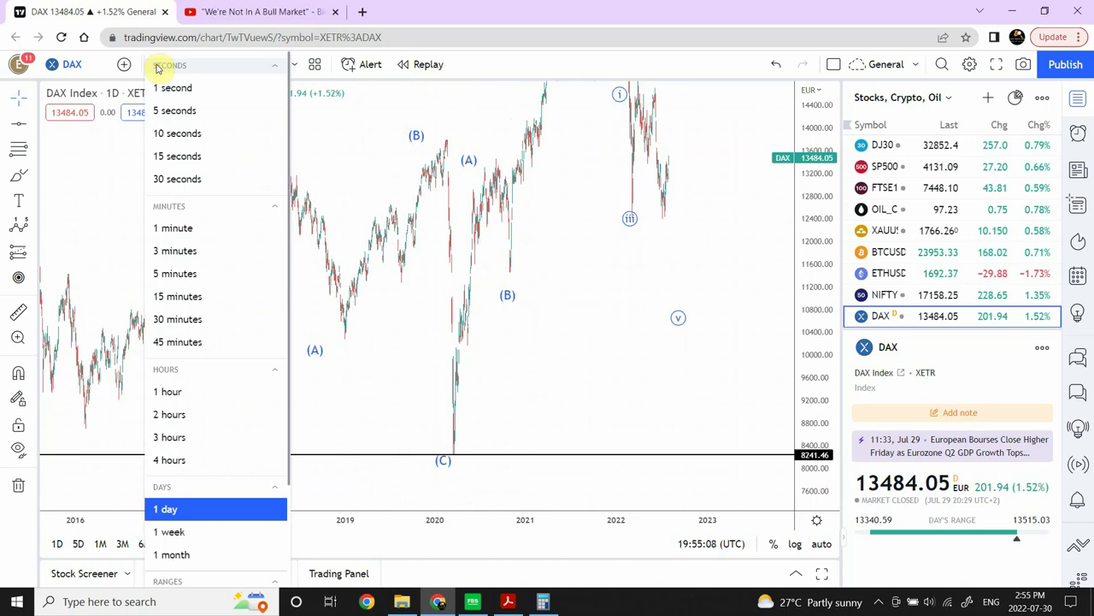
click(175, 531)
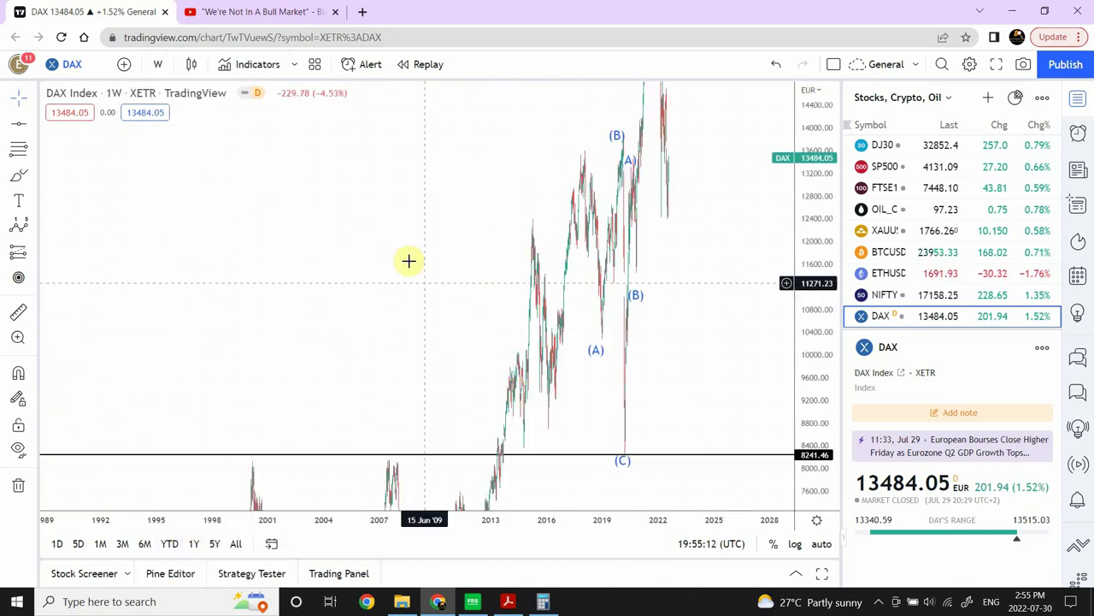
drag(281, 249, 127, 223)
mouse_move(447, 476)
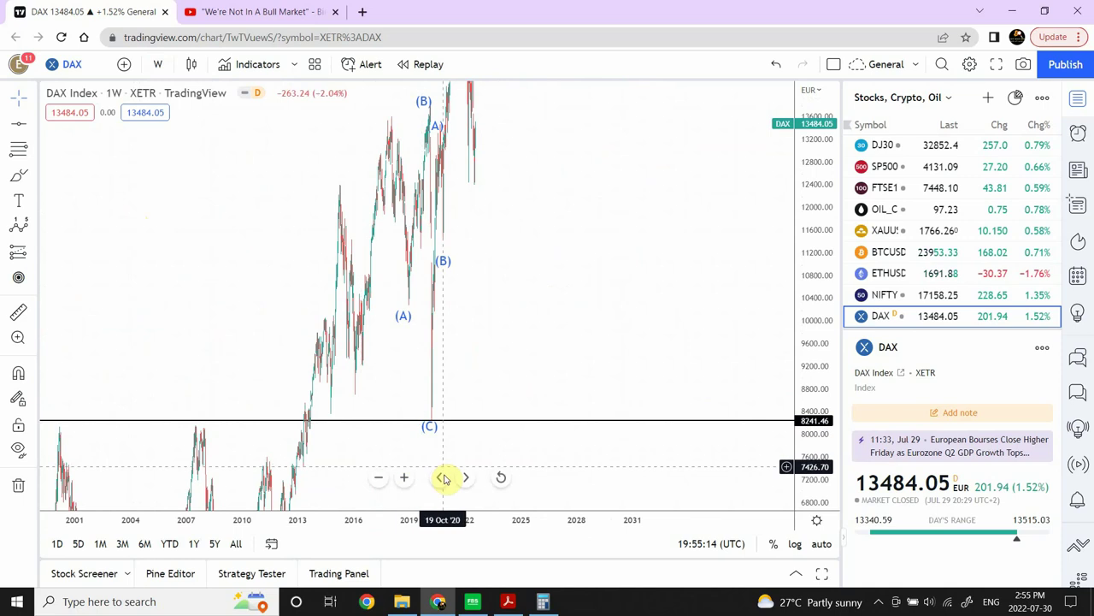
click(404, 478)
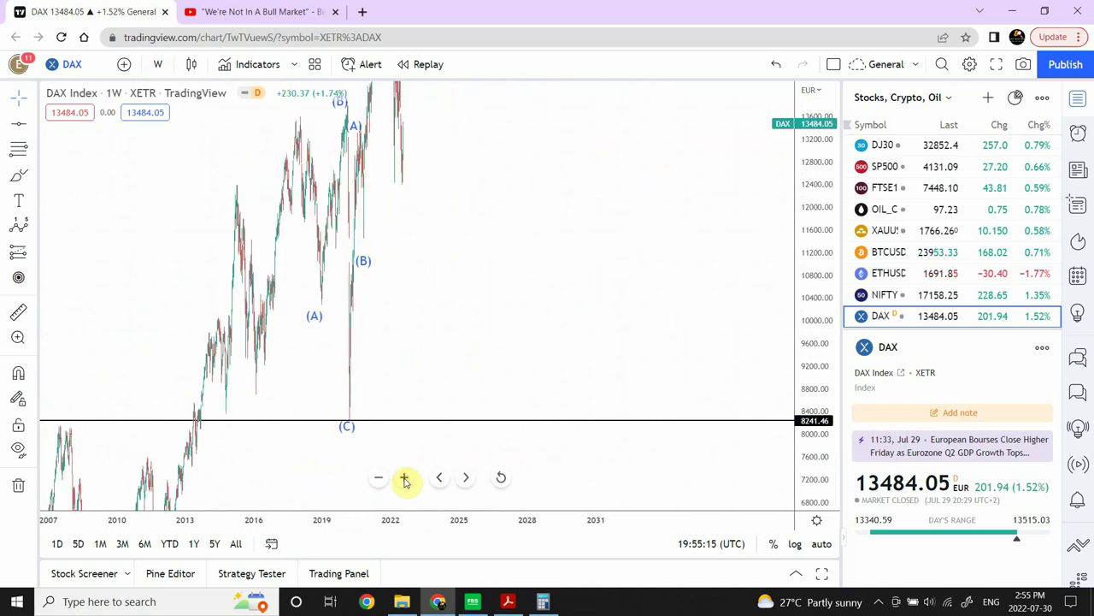
click(821, 545)
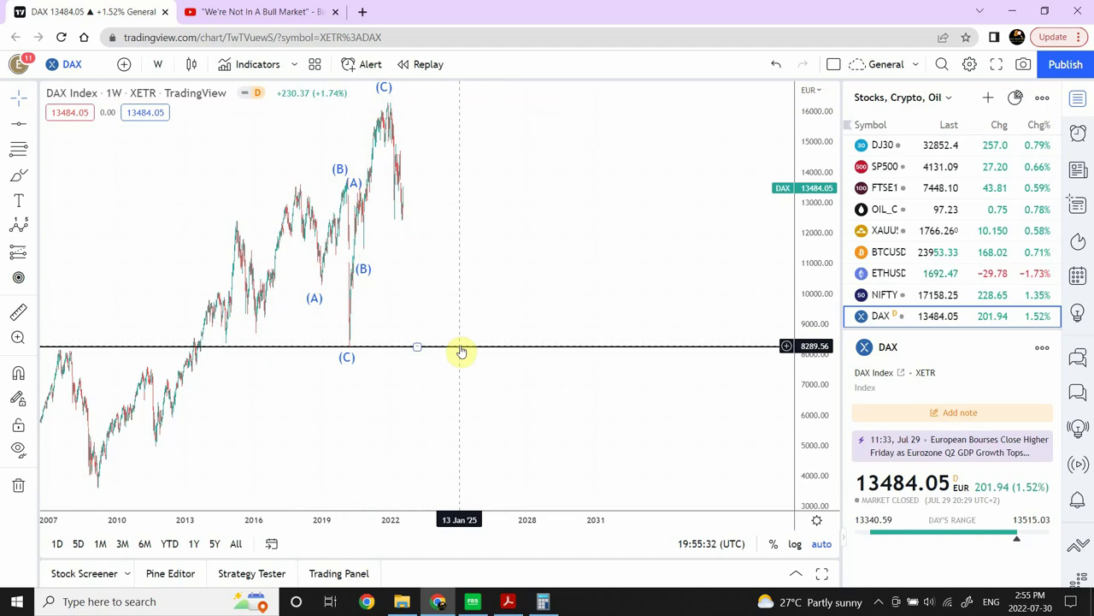
click(317, 286)
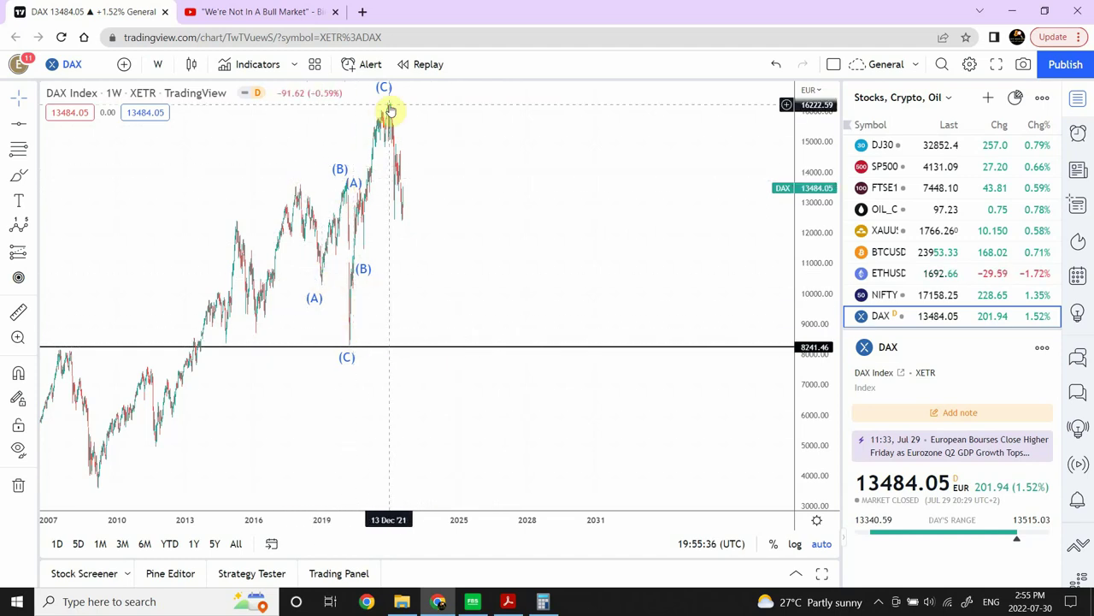
click(165, 414)
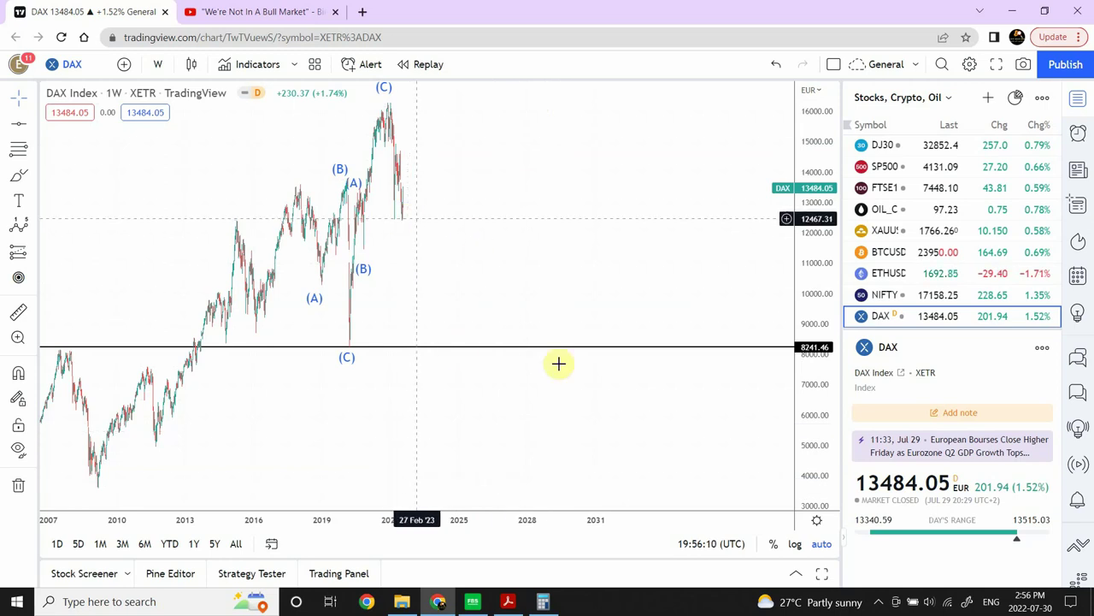
drag(496, 352, 491, 354)
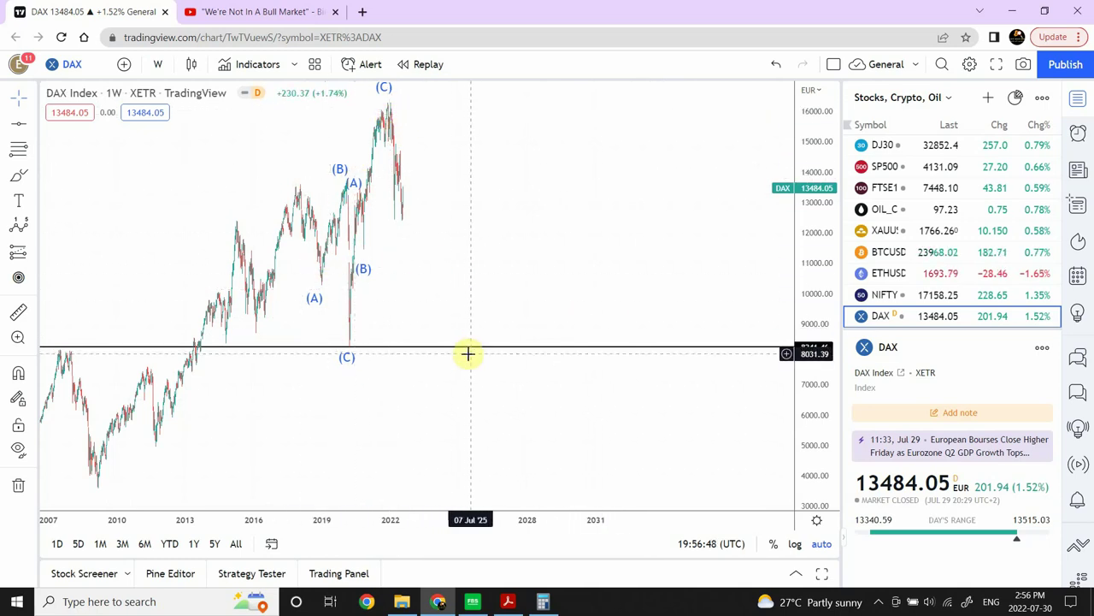
click(487, 296)
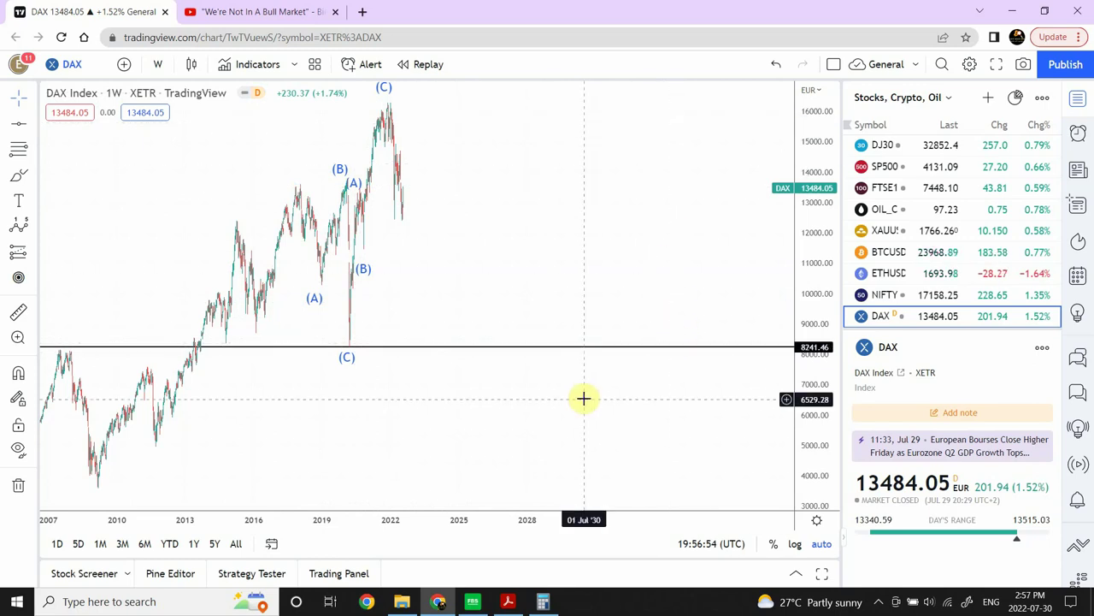
Return the chart to the 1 day interval and move the wave v point to about 11,450 at 30 Sep '22.
click(163, 65)
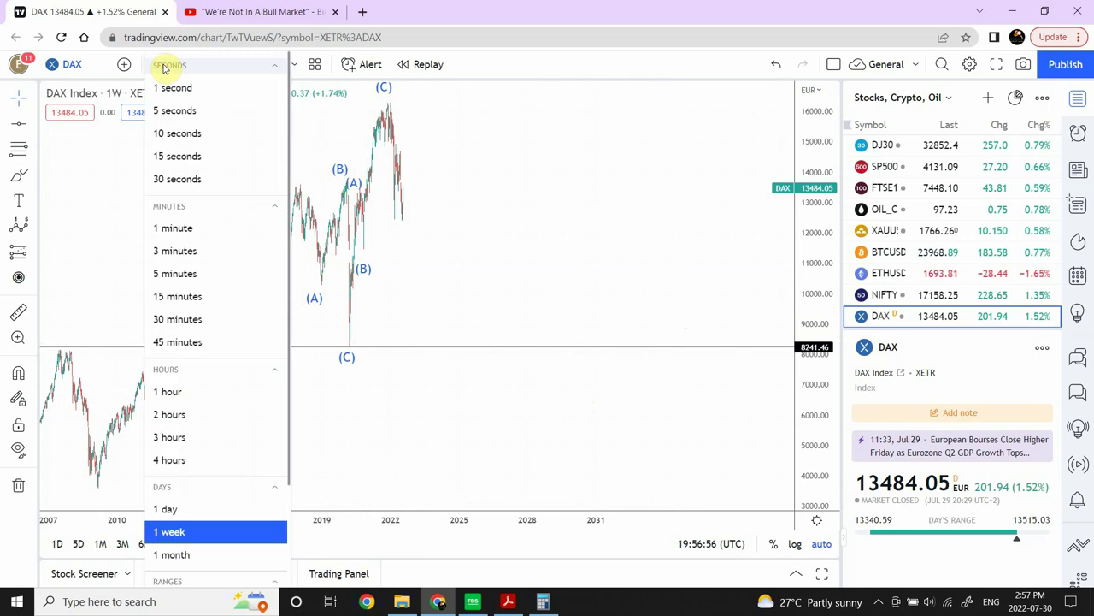
click(181, 510)
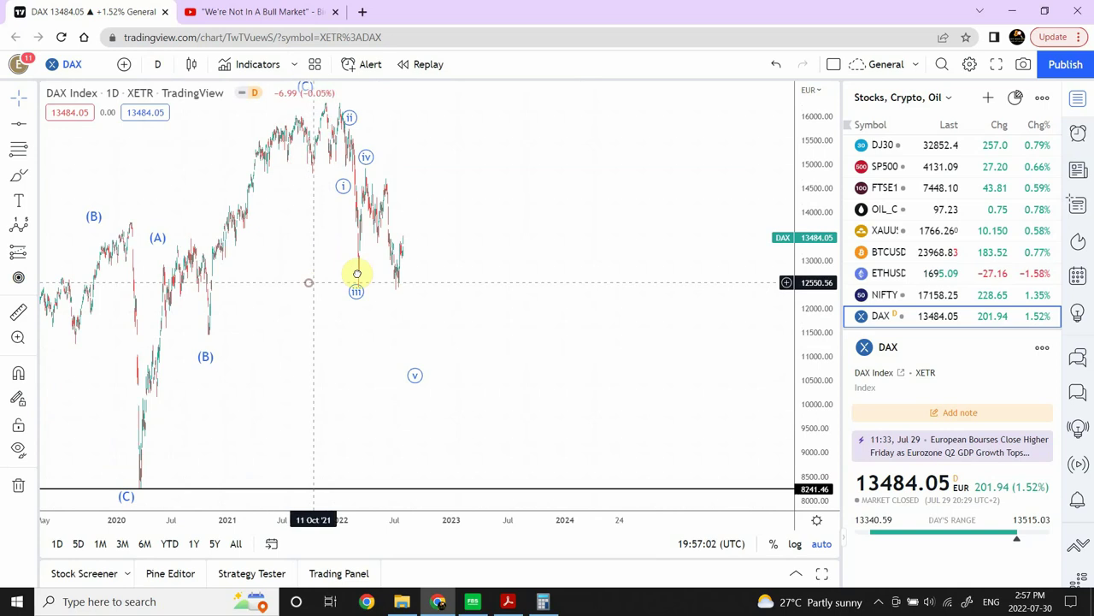
drag(356, 274, 374, 95)
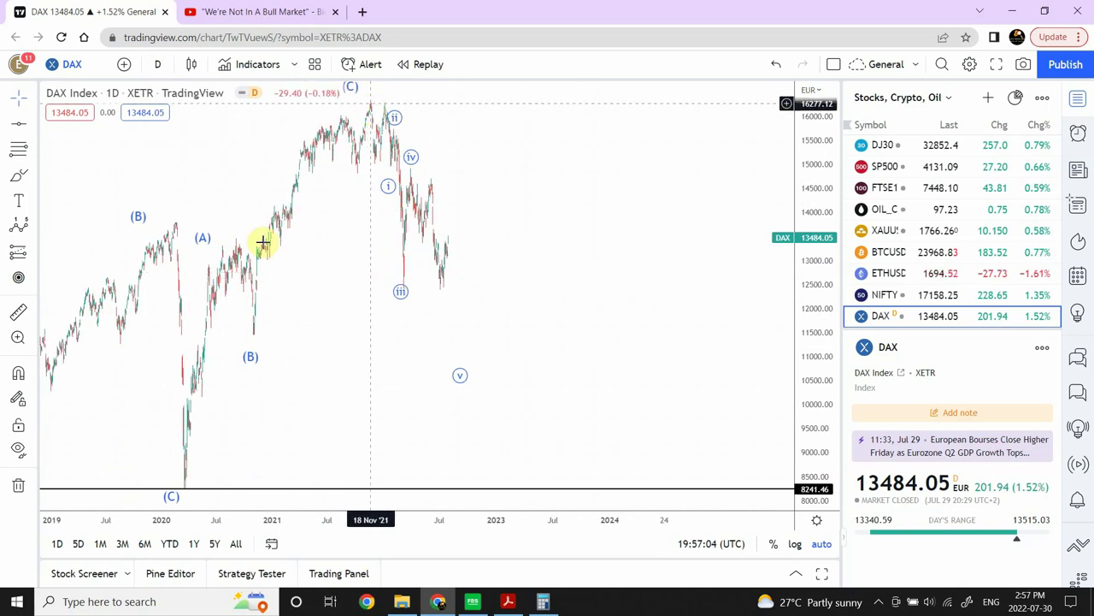
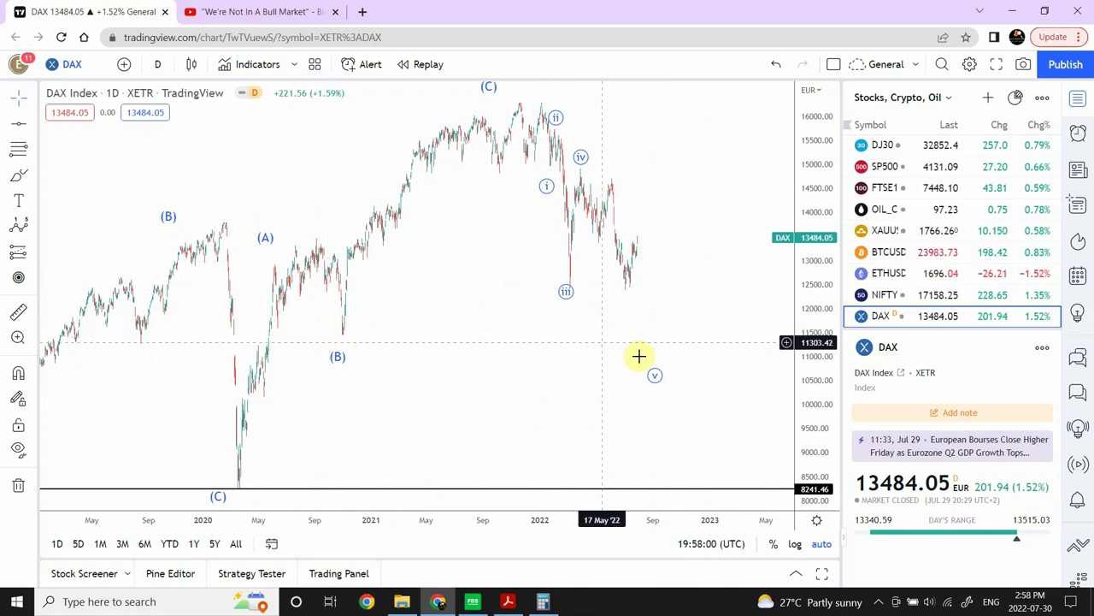
drag(655, 366, 667, 336)
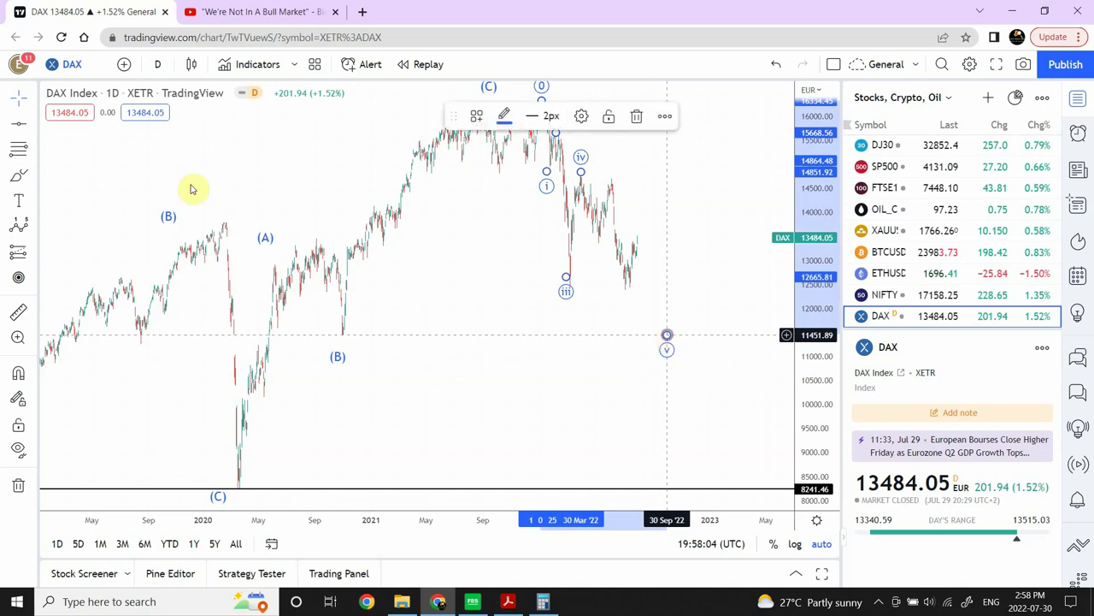
Draw a horizontal line at the October 2020 wave (B) low and adjust it to about 11,467.
click(20, 124)
click(342, 338)
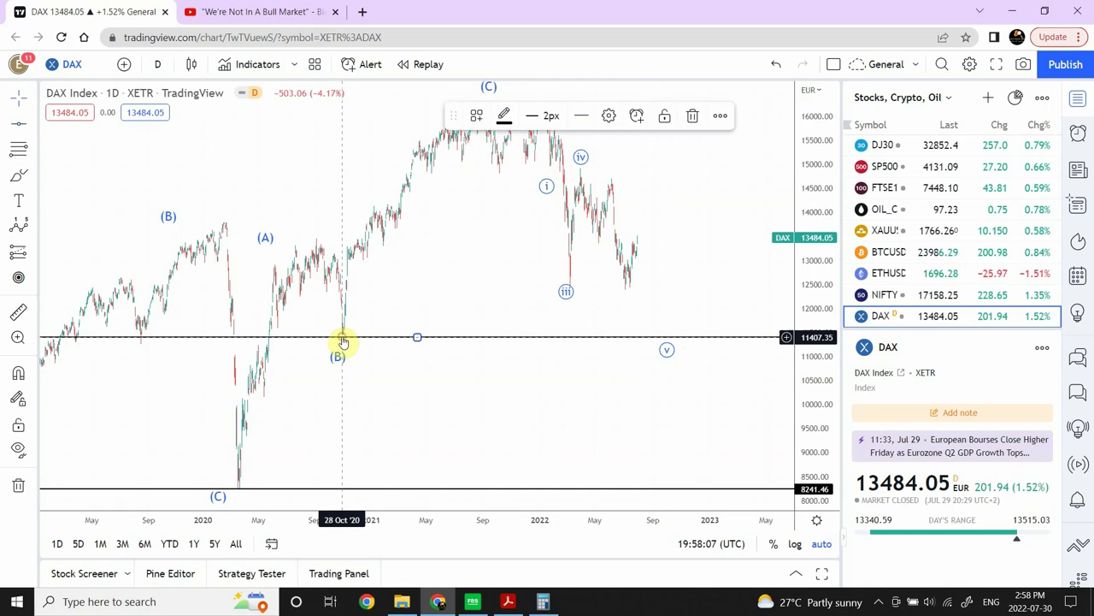
drag(416, 332, 420, 334)
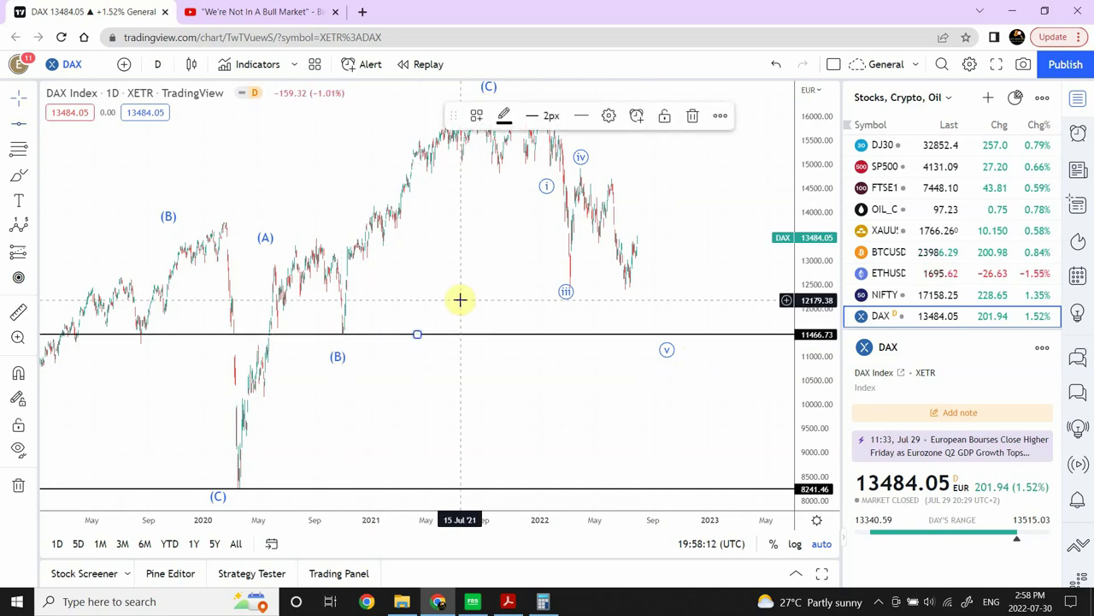
click(666, 357)
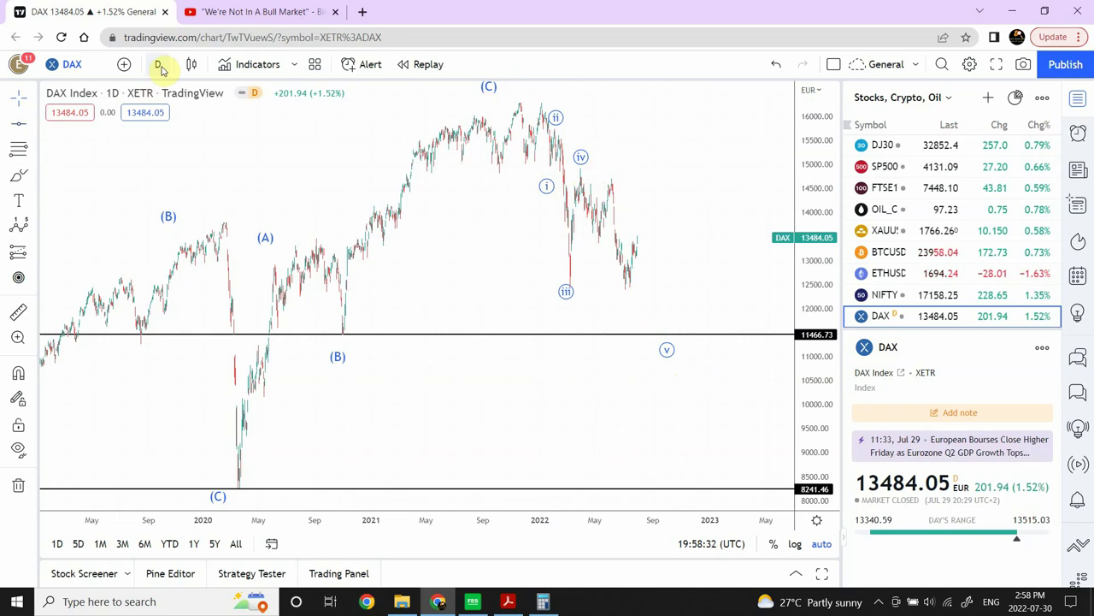
Draw a horizontal line under the late July 2022 lows at about 13,041.
mouse_move(447, 442)
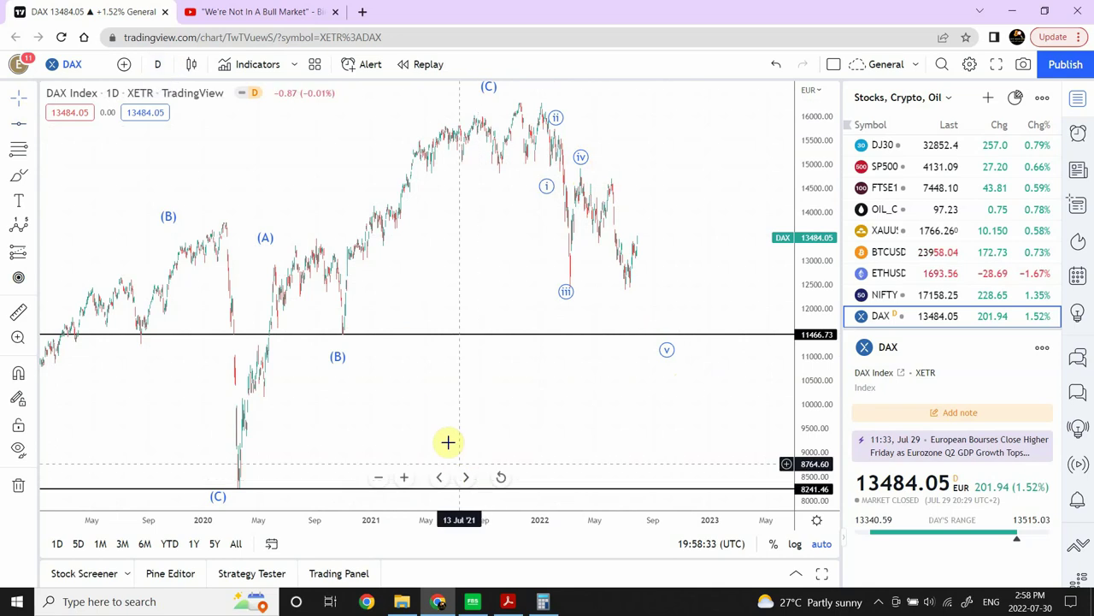
click(404, 479)
click(404, 479)
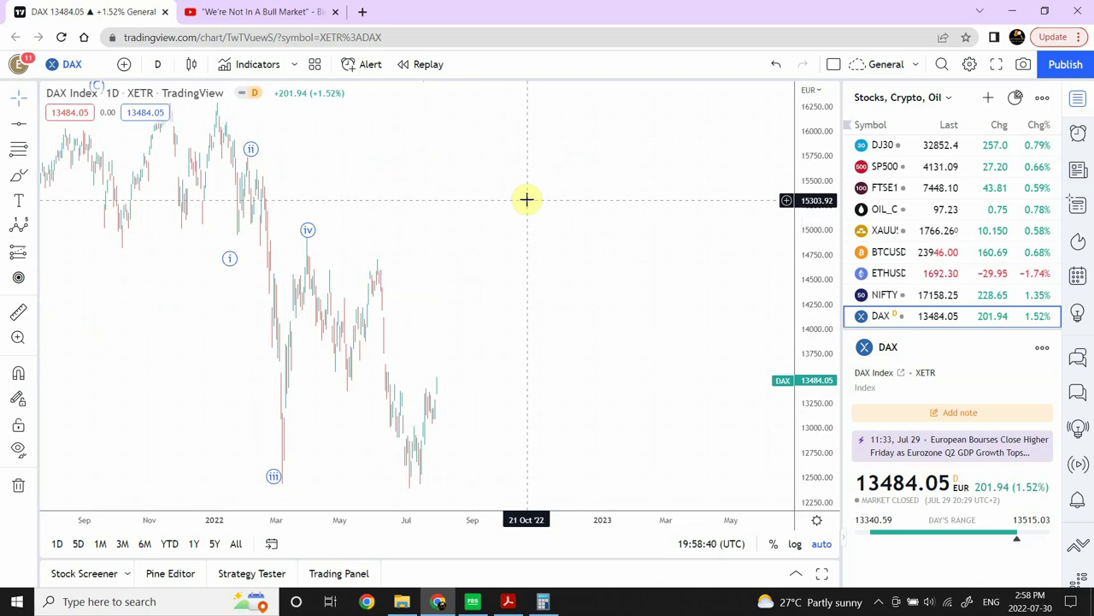
mouse_move(444, 418)
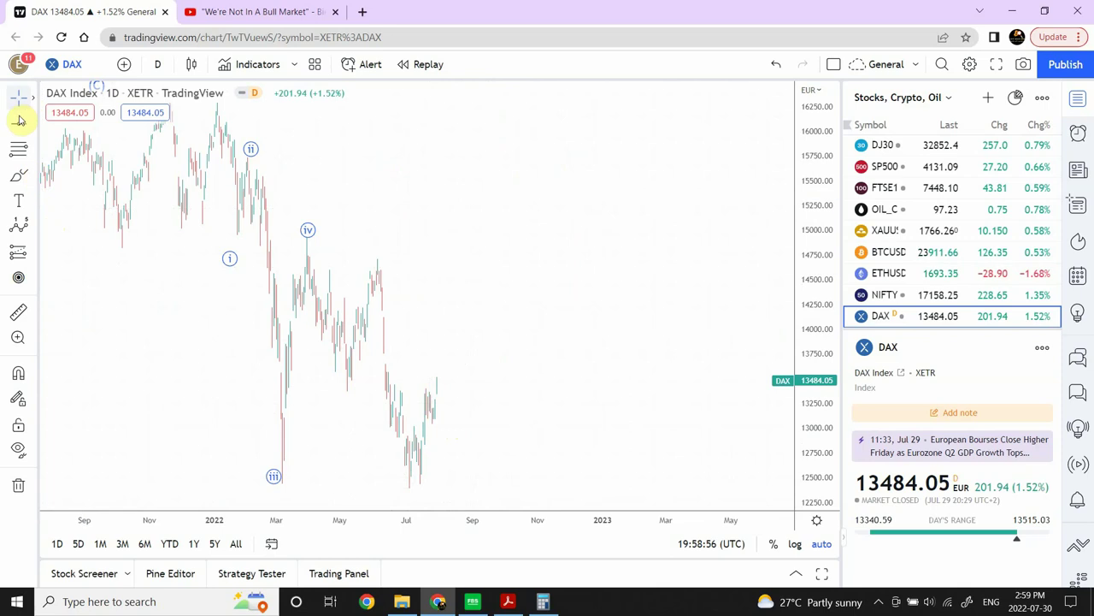
click(434, 424)
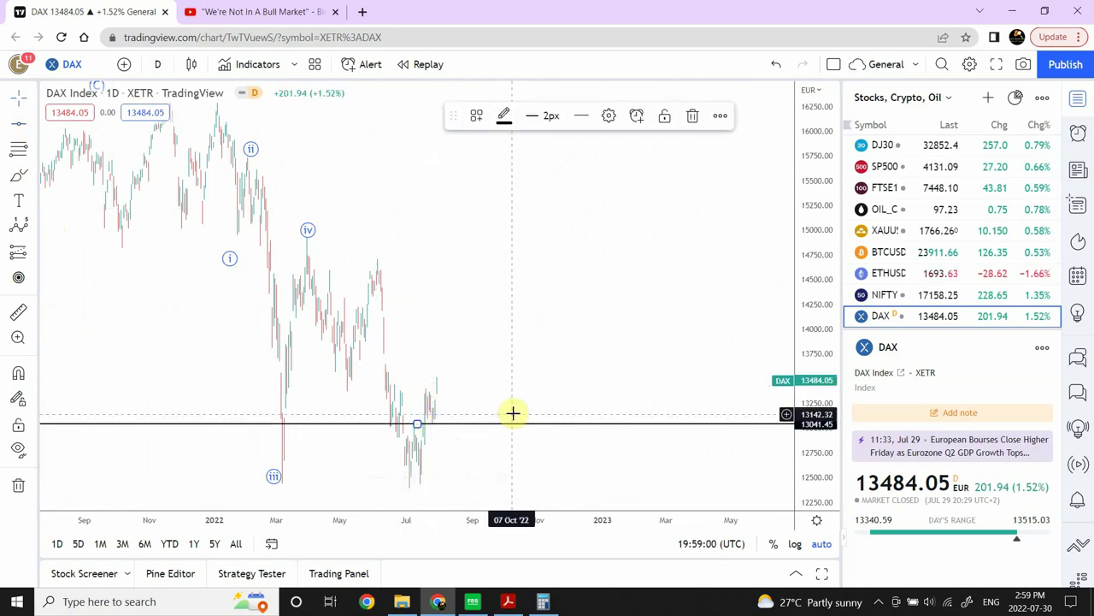
click(489, 330)
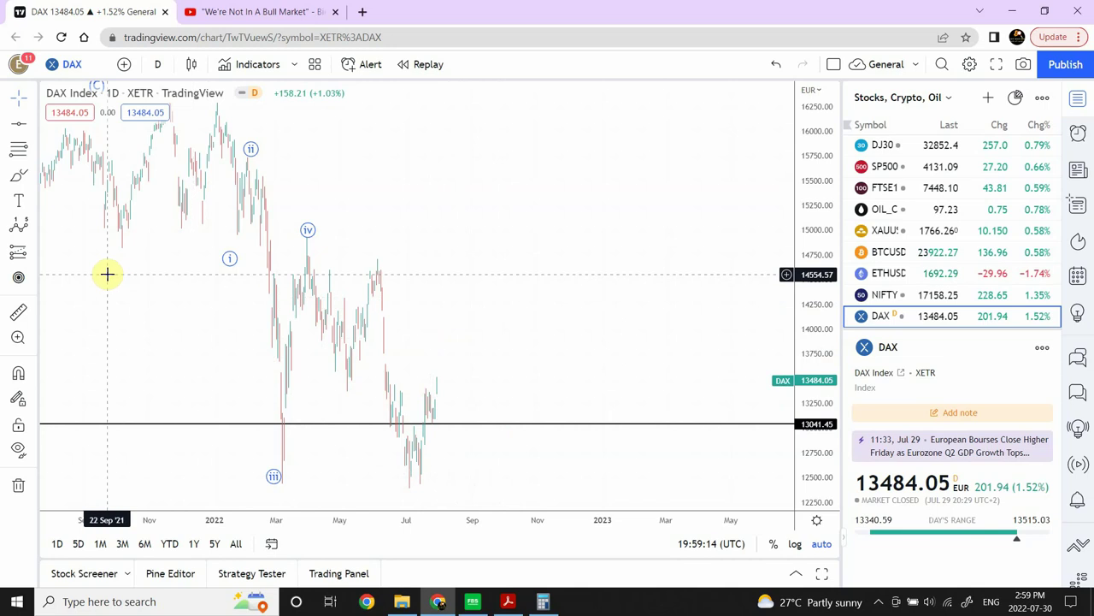
Switch to the 1 hour interval and draw a trend line from the 14 Jul '22 low at about 12,433, along the late July lows, to 5 Aug '22.
click(163, 73)
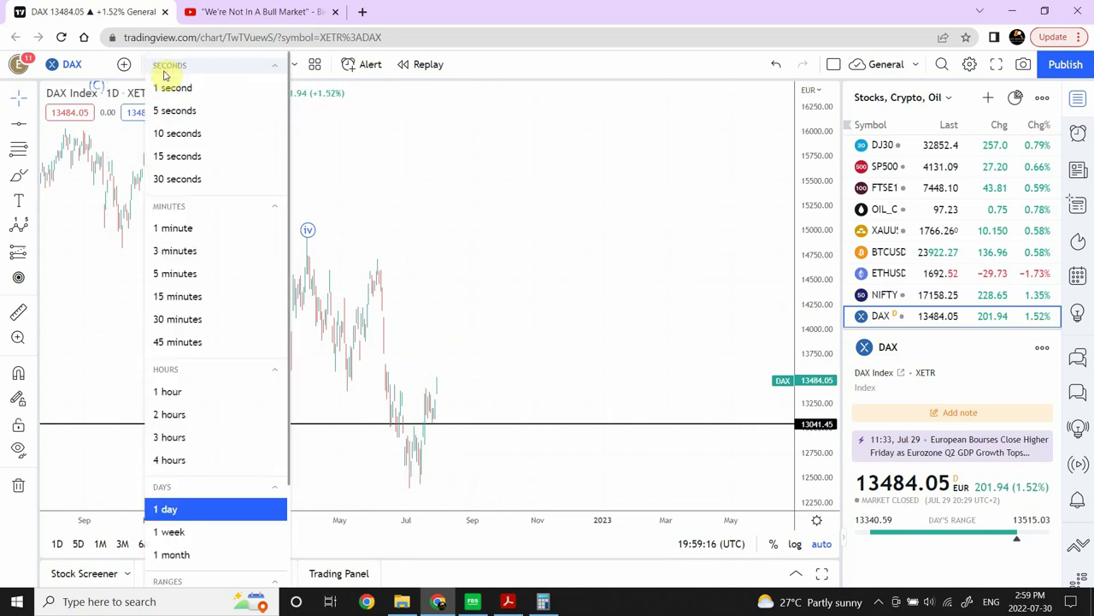
click(168, 392)
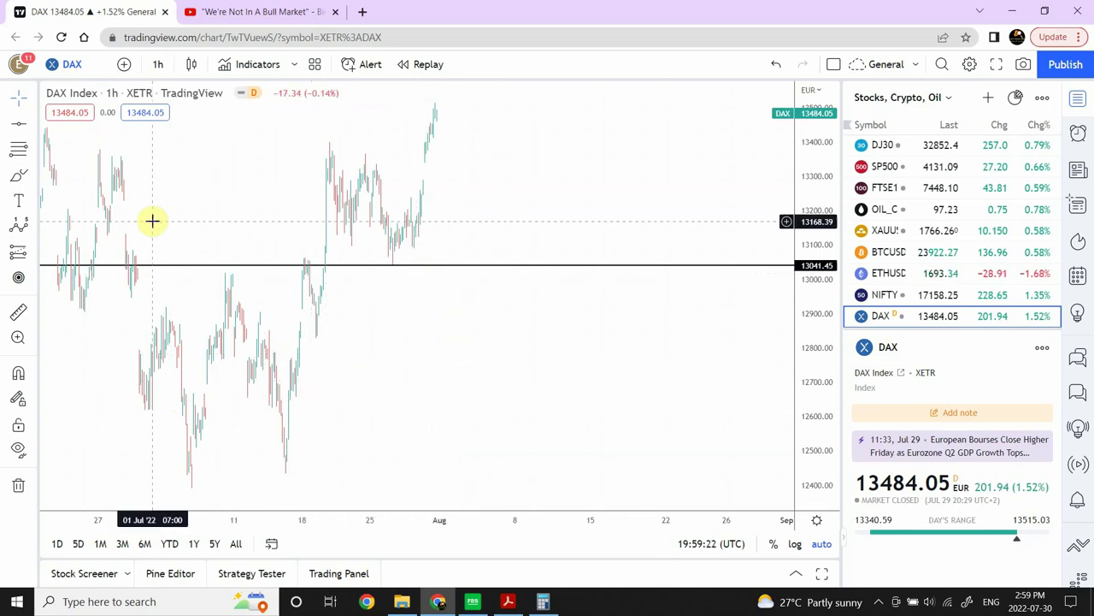
click(33, 125)
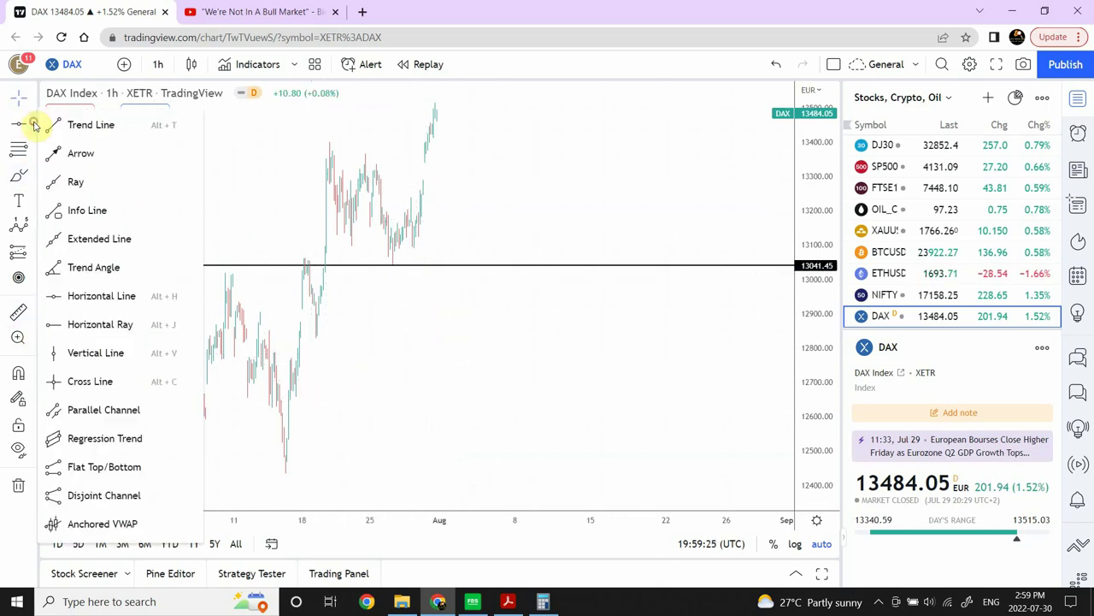
click(93, 125)
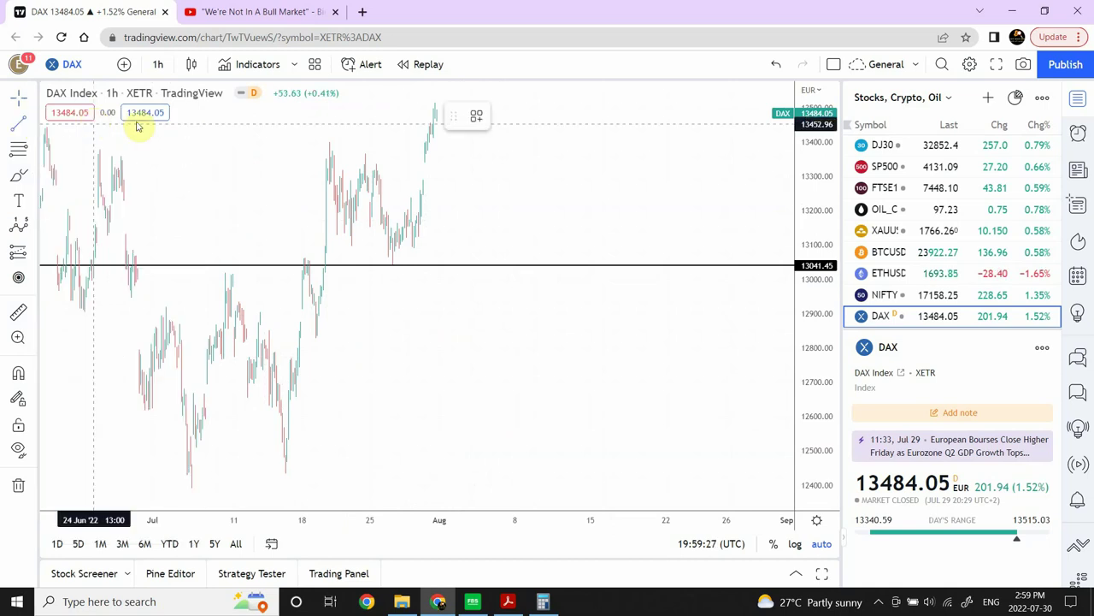
click(284, 472)
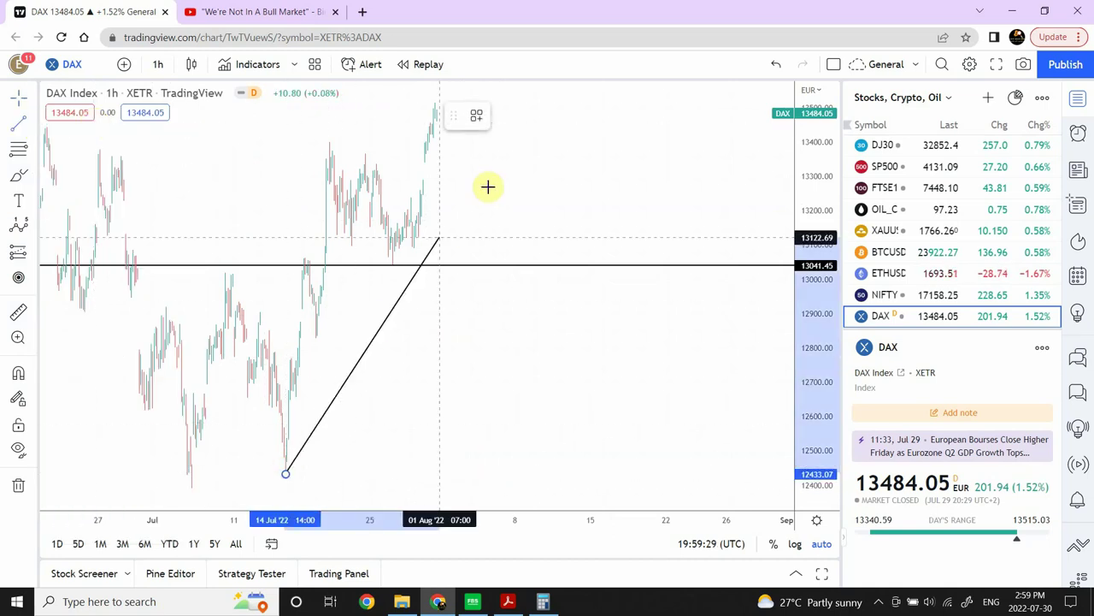
click(502, 95)
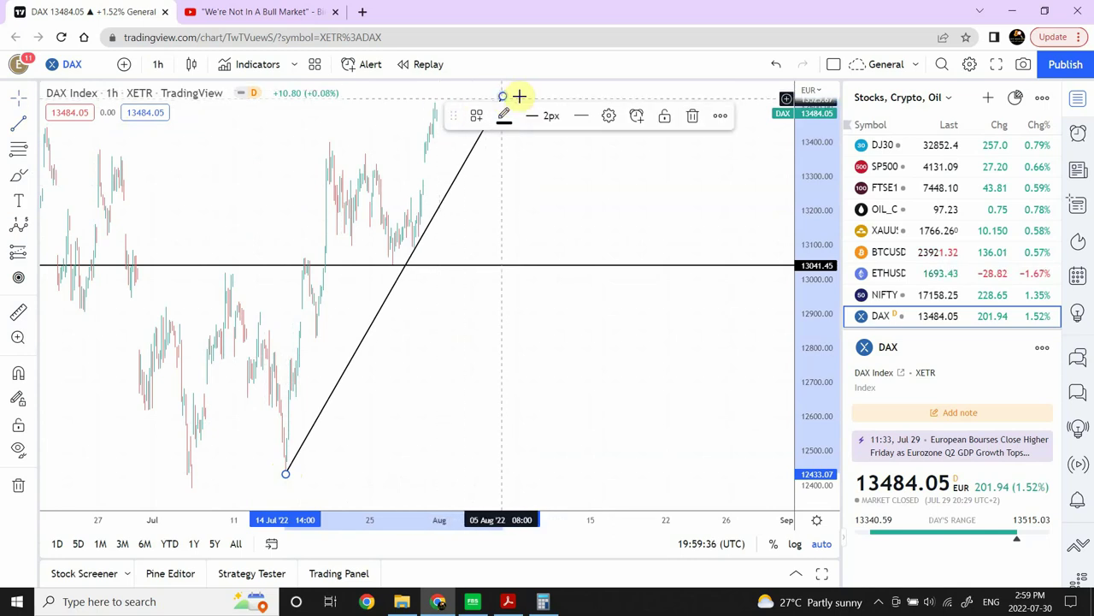
click(472, 222)
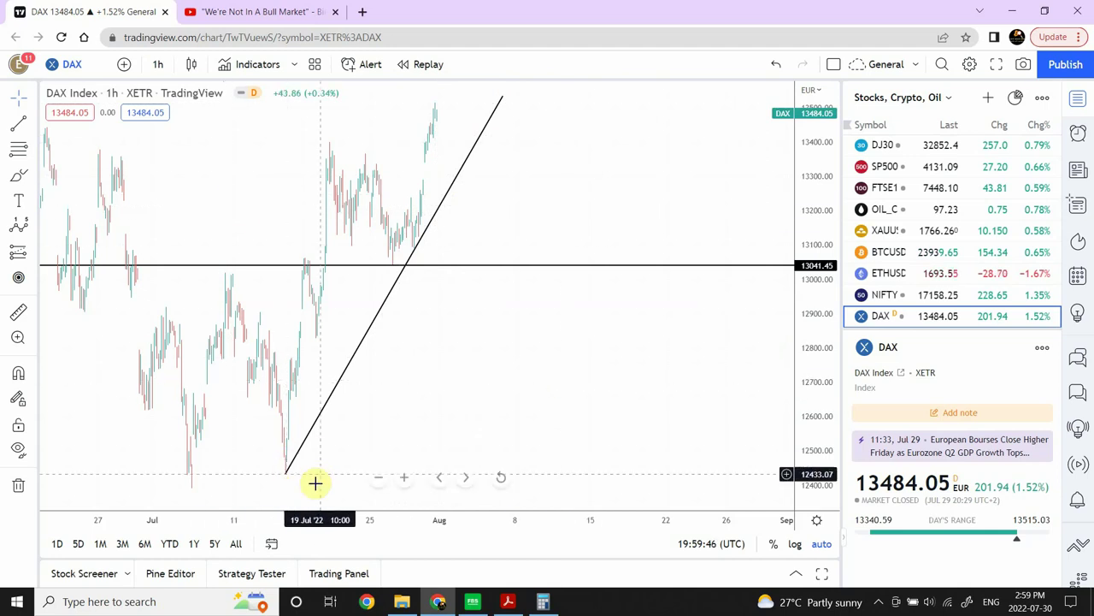
click(379, 483)
click(379, 483)
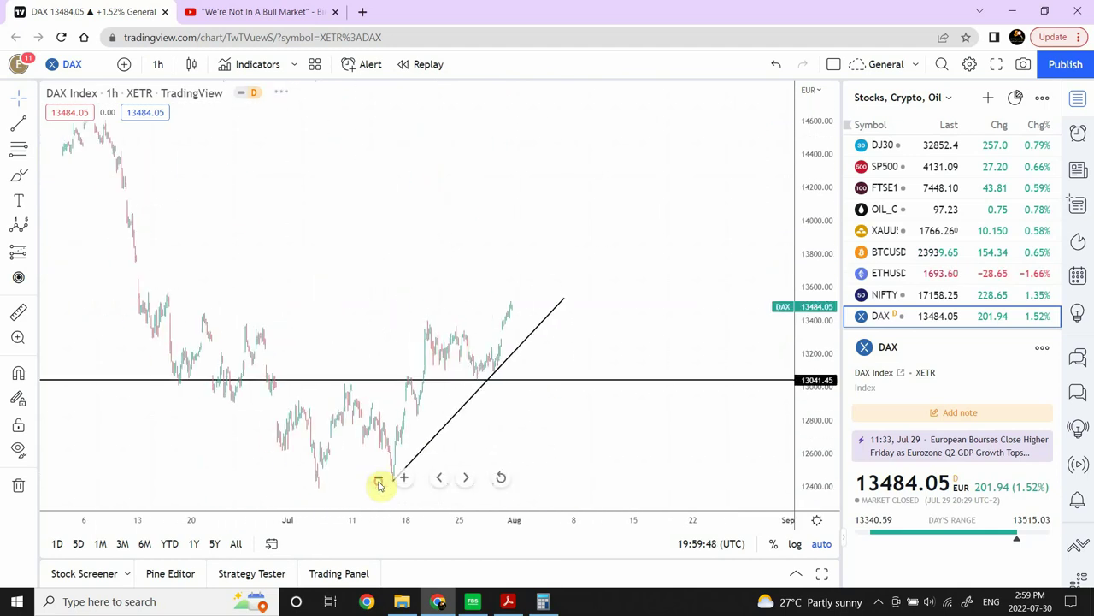
Extend the end of the rising trend line on the DAX hourly chart to about 14,123 at 16 Aug '22.
drag(540, 227, 479, 224)
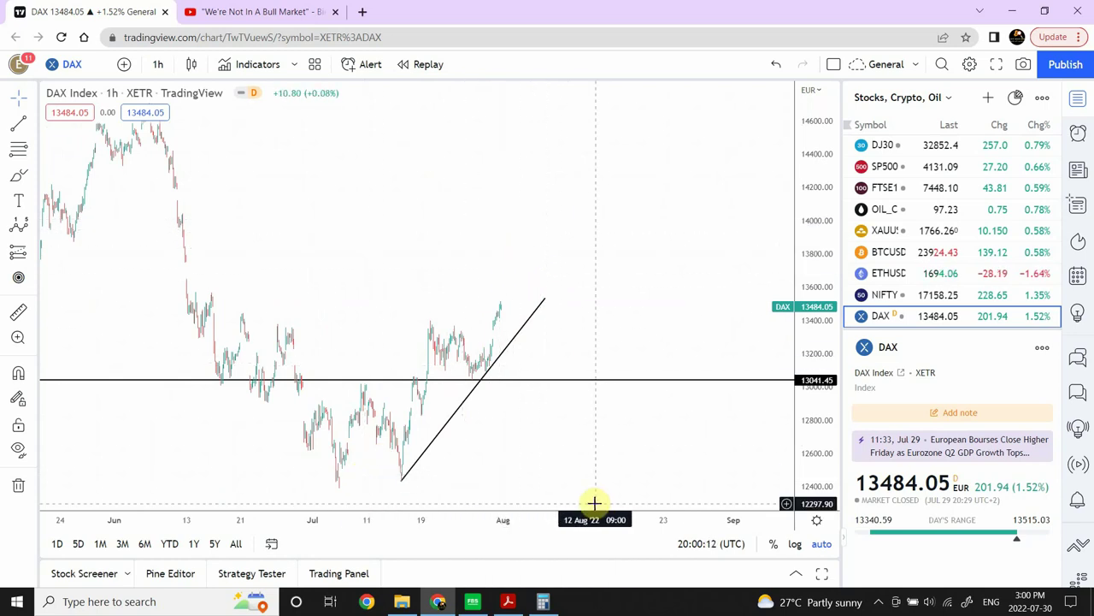
click(546, 301)
drag(545, 299, 619, 202)
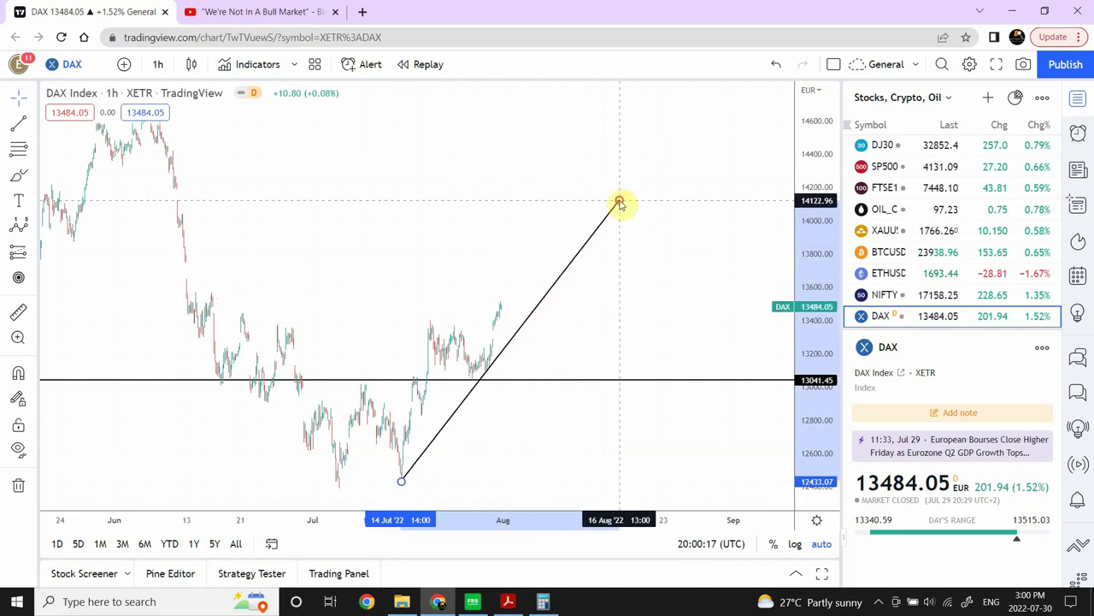
click(658, 161)
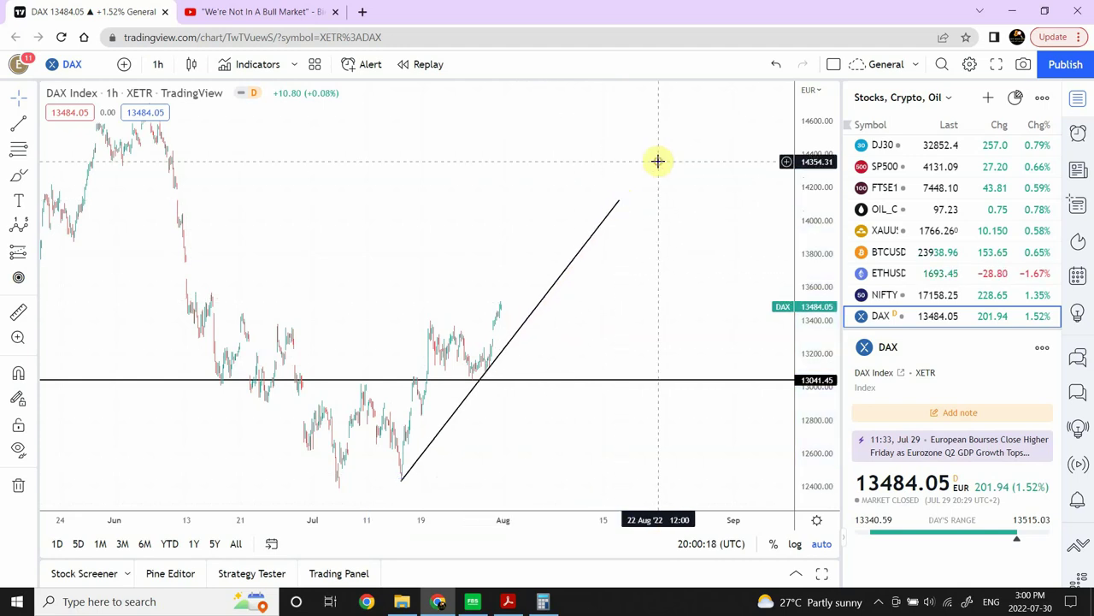
Open the NIFTY chart from the watchlist and set it to the 1 day interval.
click(932, 295)
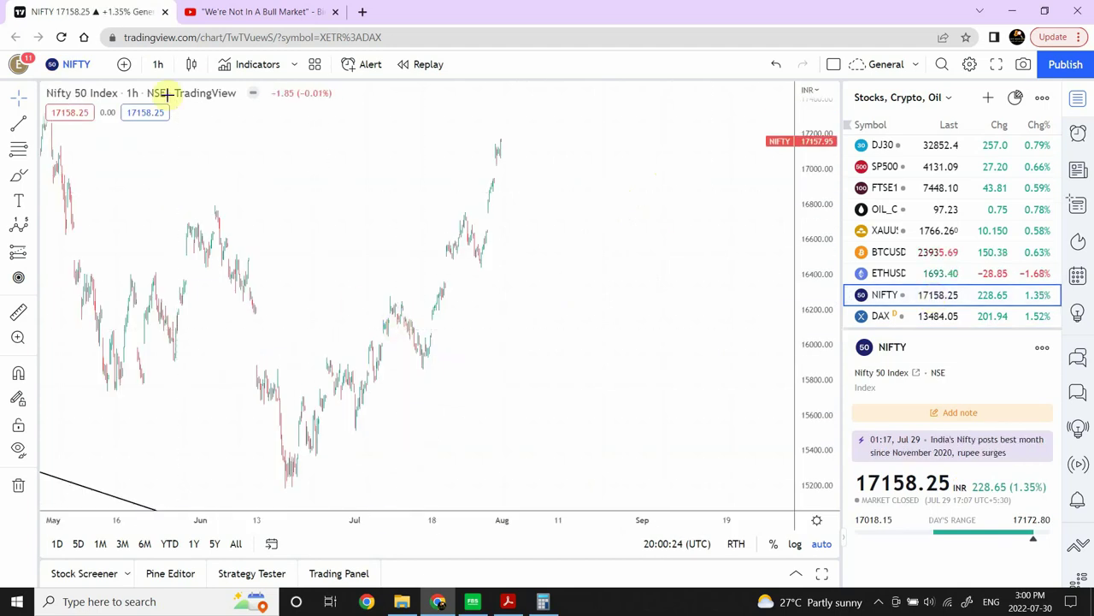
click(159, 65)
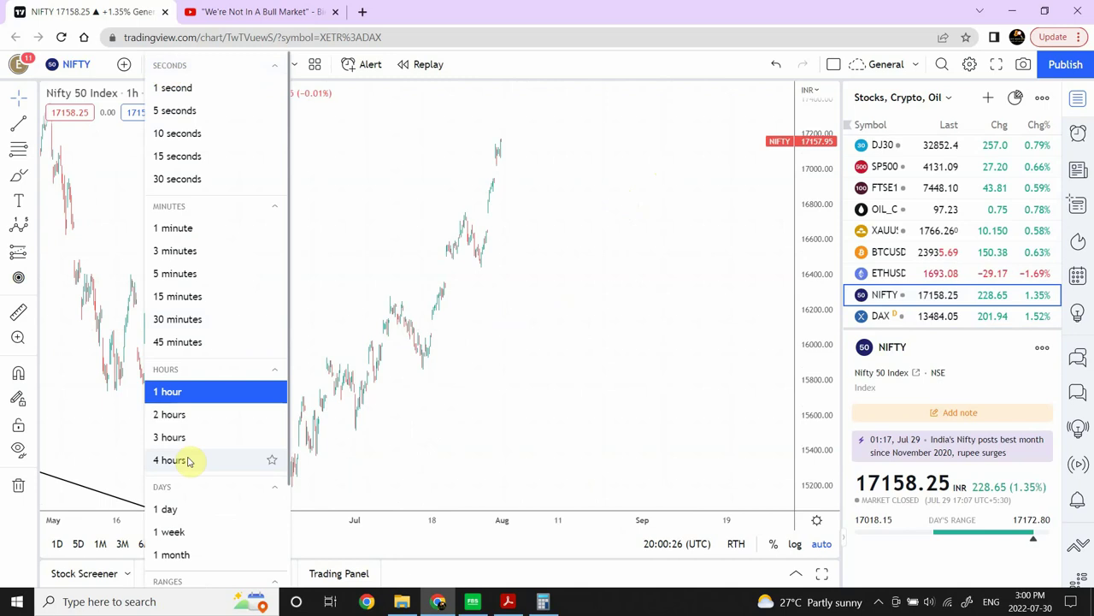
click(184, 510)
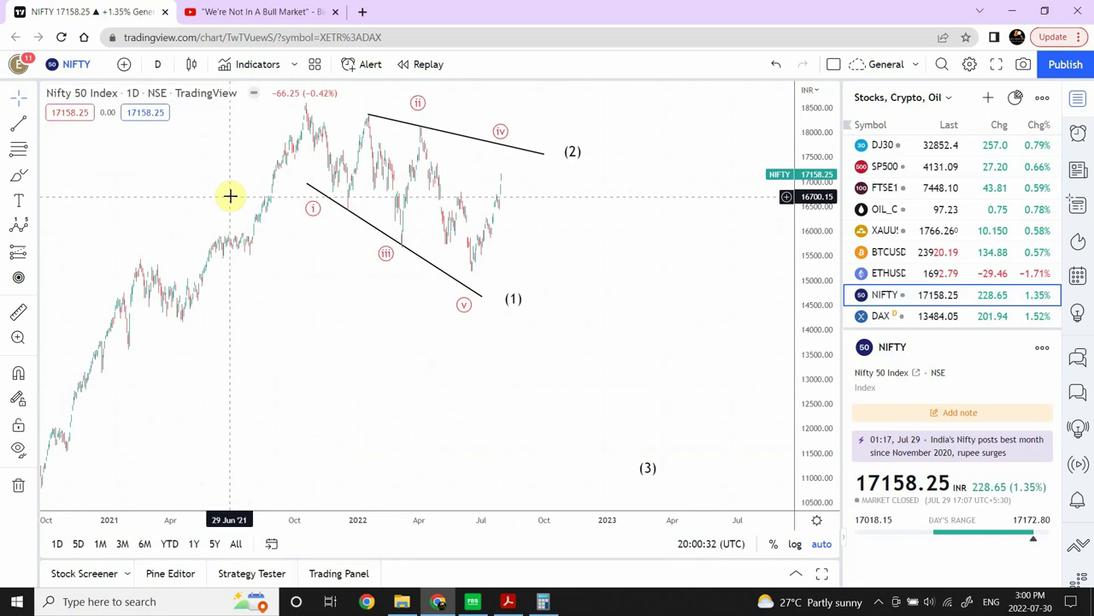
Switch to the 1 week interval and examine the Nifty 50's long-term price history and wave labels back to the 1990s.
click(159, 65)
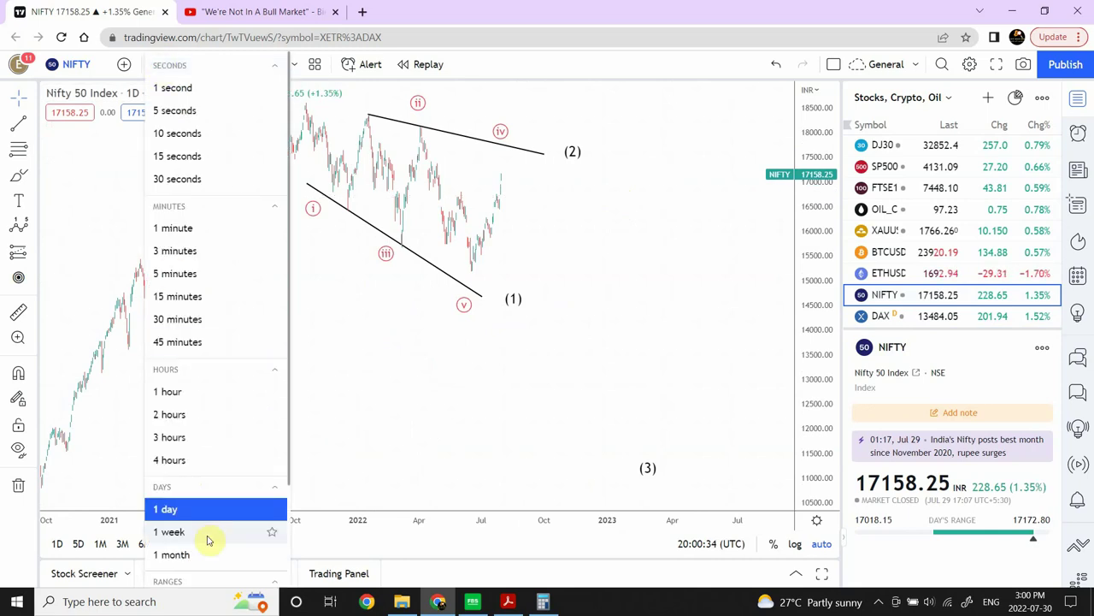
click(188, 534)
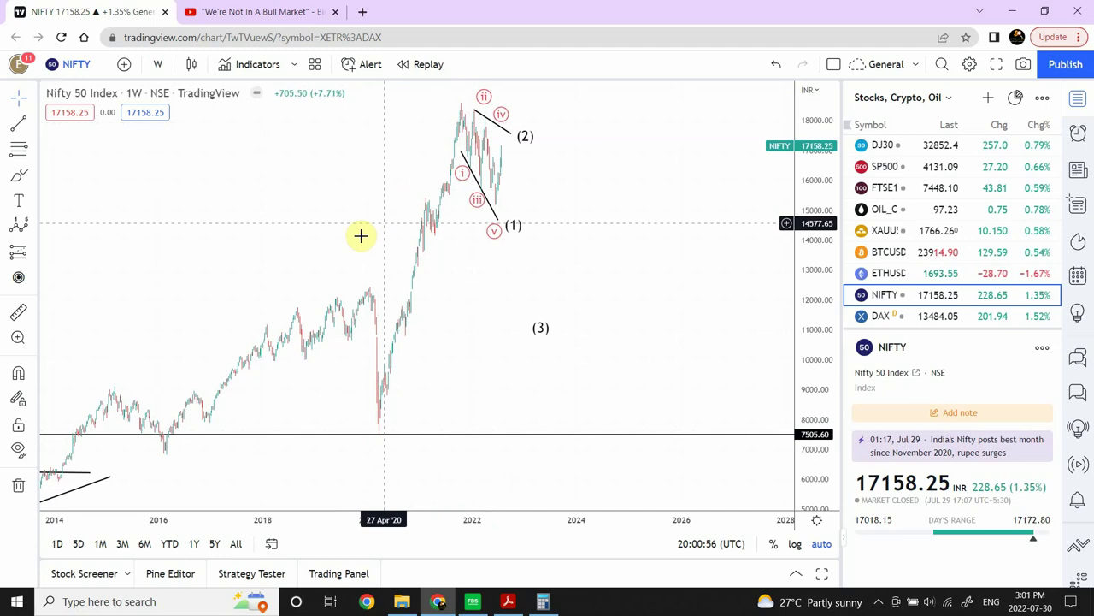
drag(259, 249, 381, 242)
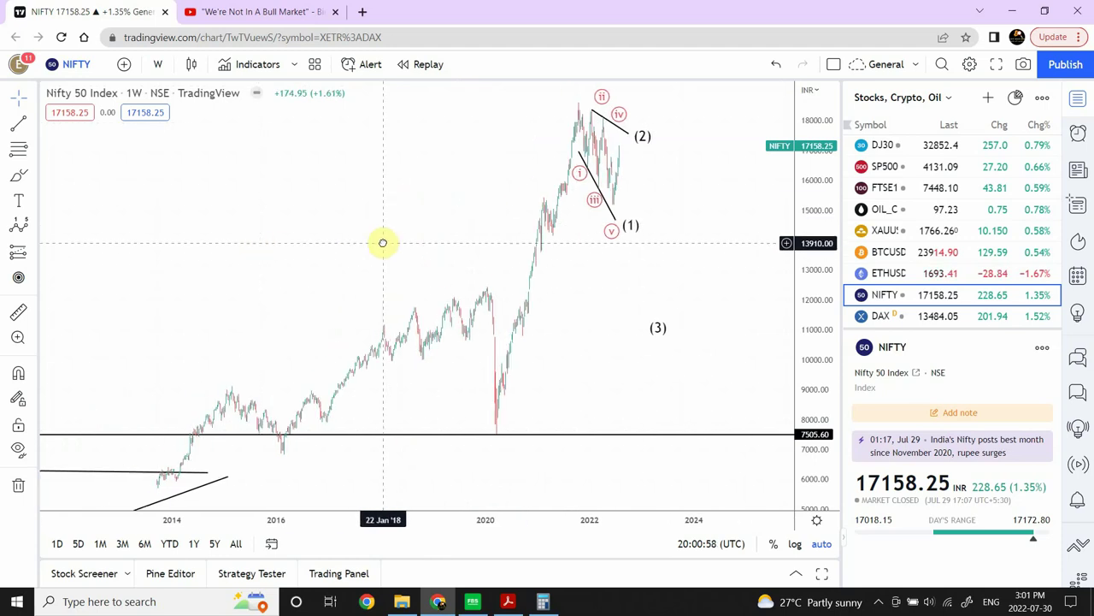
mouse_move(410, 491)
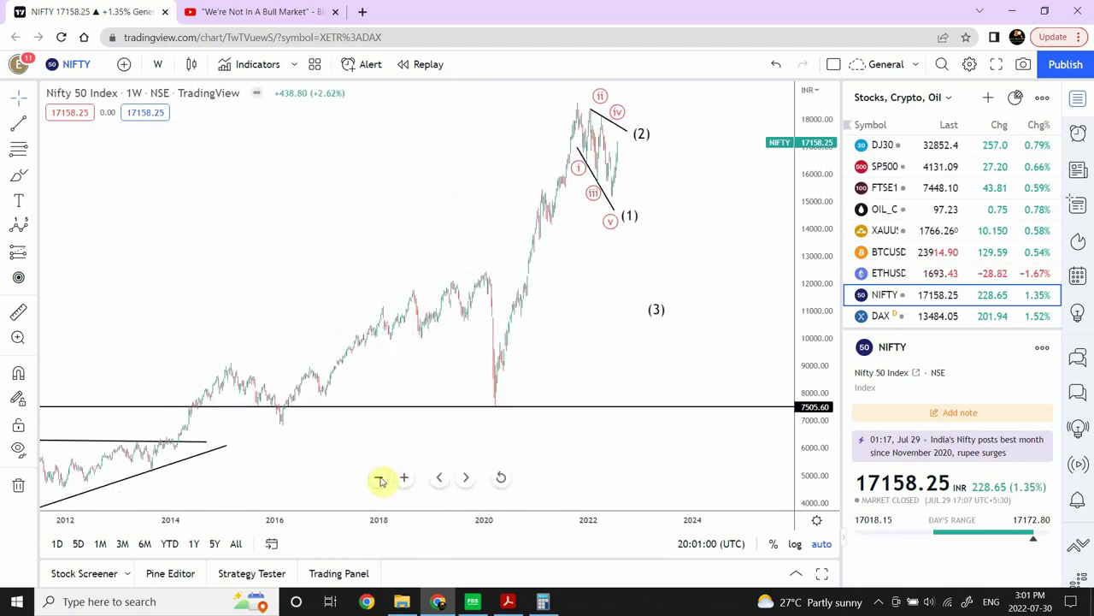
click(379, 478)
click(379, 477)
click(379, 478)
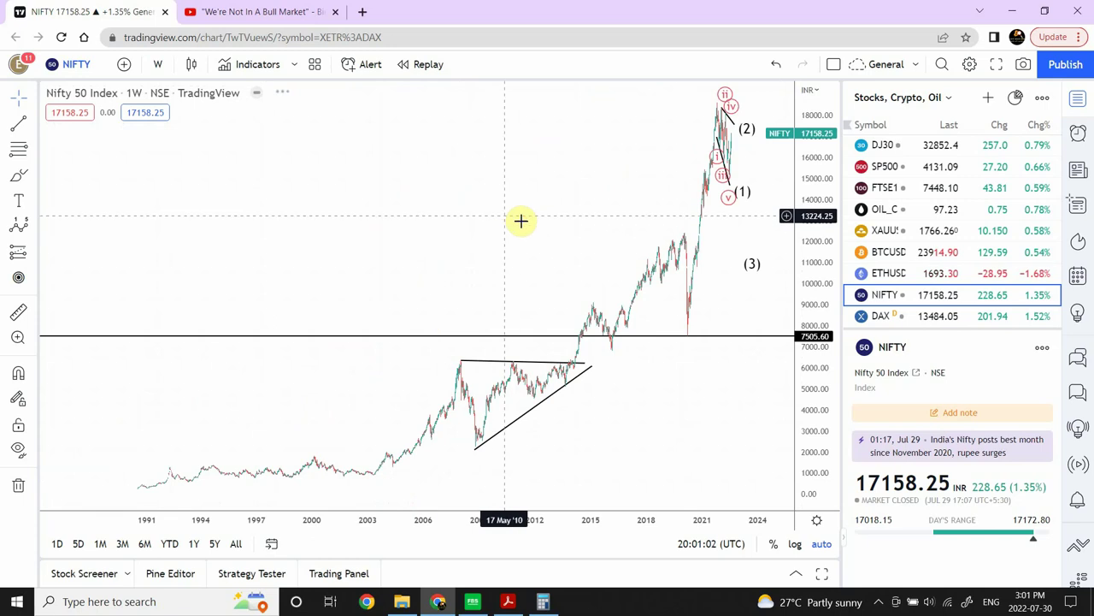
drag(442, 205, 310, 203)
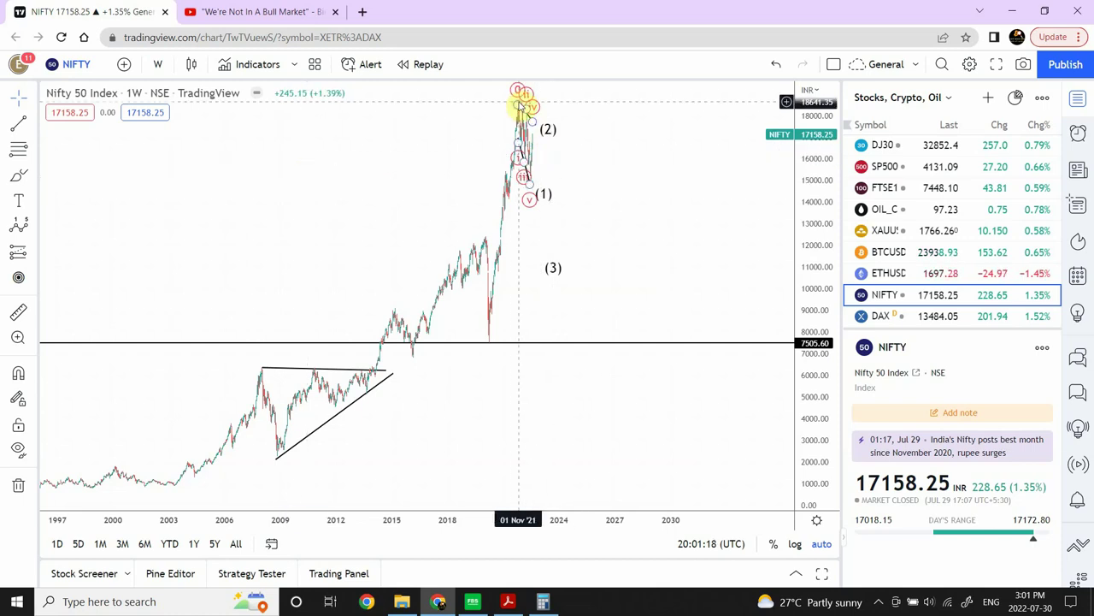
mouse_move(520, 105)
mouse_down()
mouse_move(520, 141)
mouse_move(518, 110)
mouse_up()
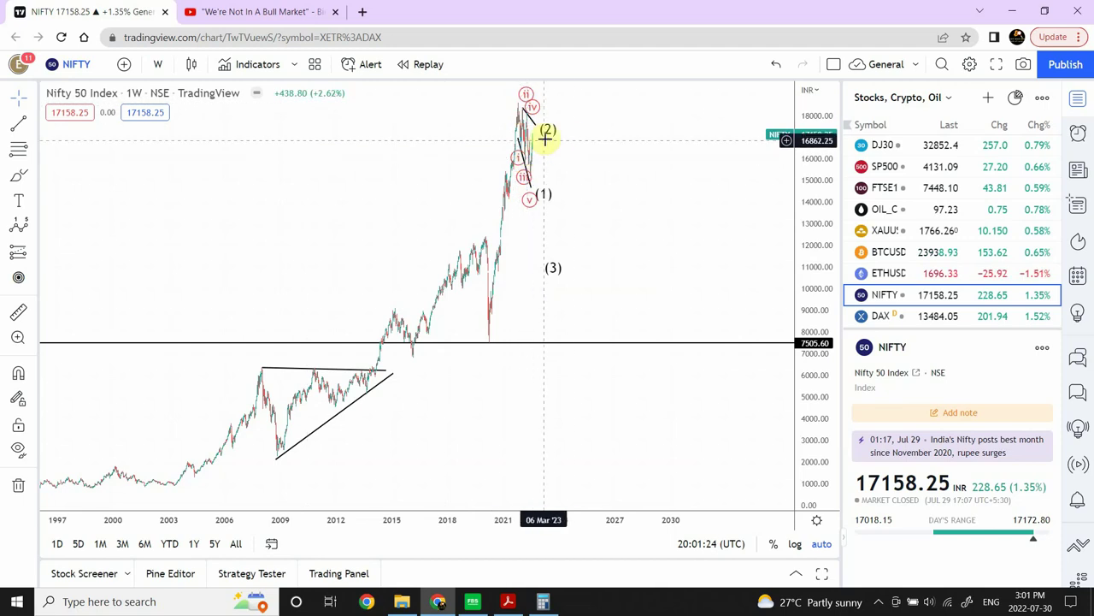
Return the Nifty chart to the 1 day interval and move the wave v point to about 14,616 at 19 Jul '22.
click(158, 67)
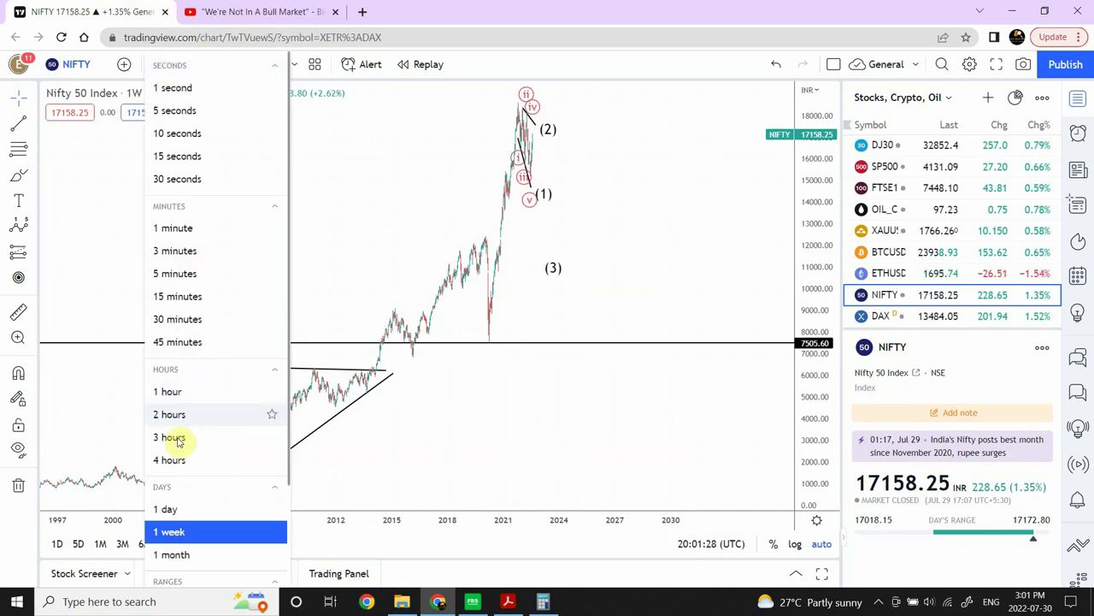
click(166, 510)
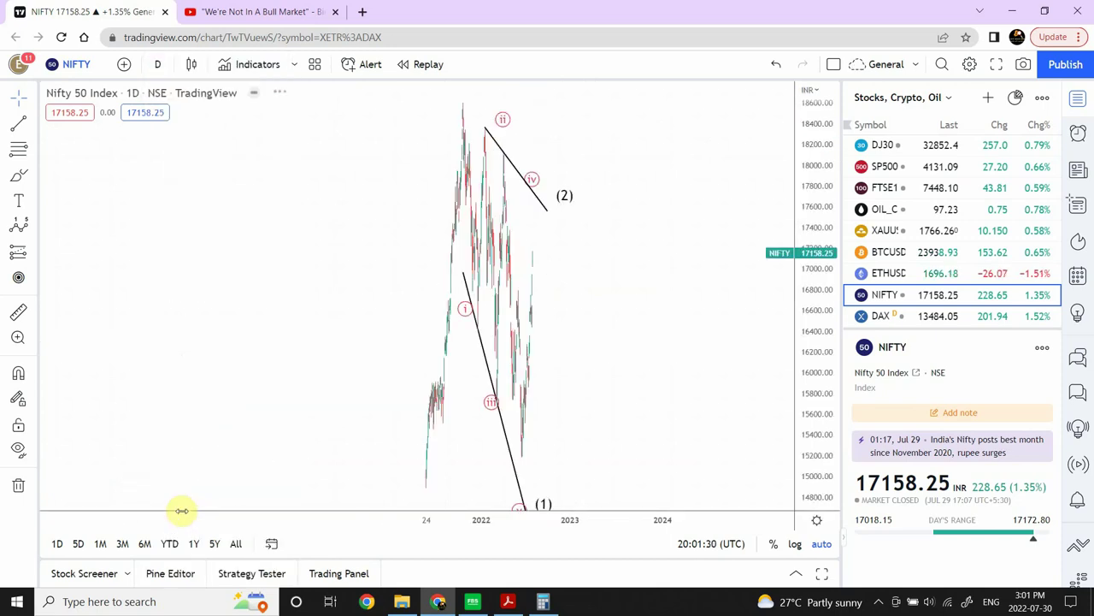
mouse_move(496, 457)
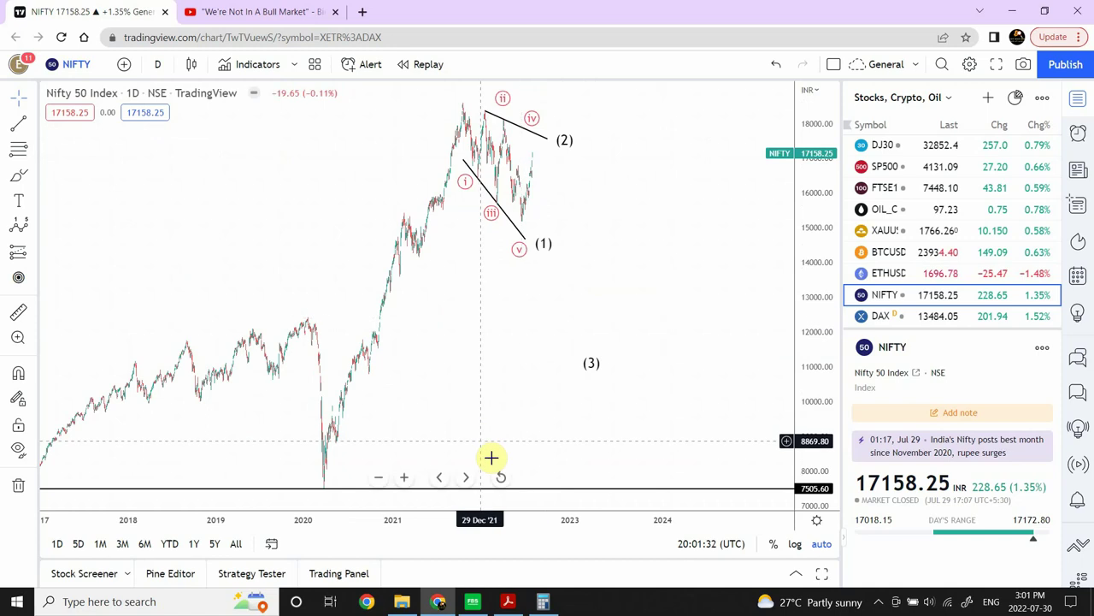
click(404, 481)
click(403, 480)
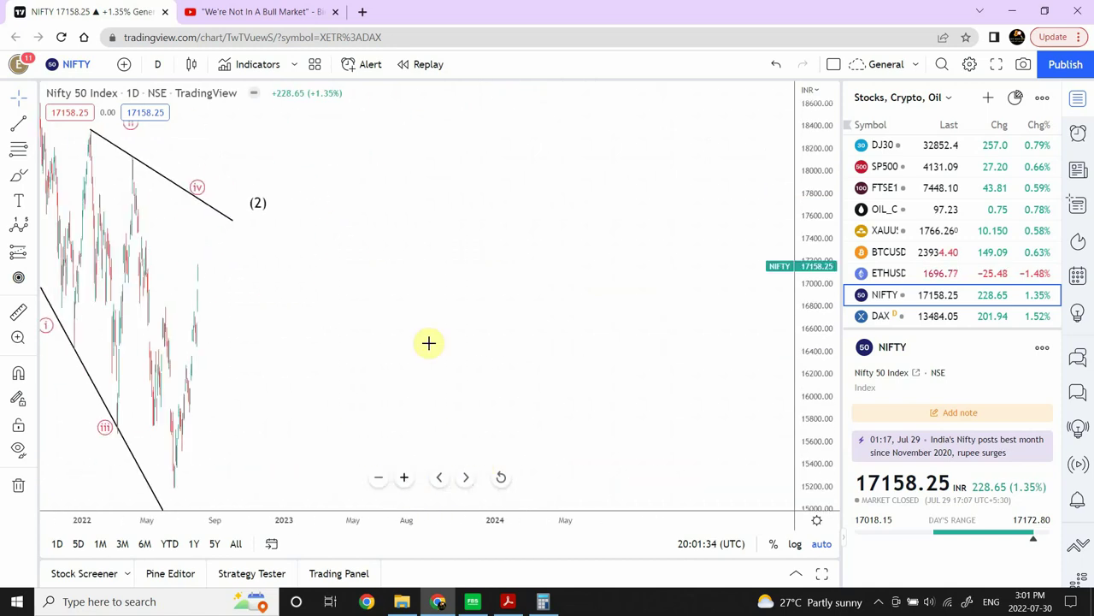
drag(405, 225, 816, 166)
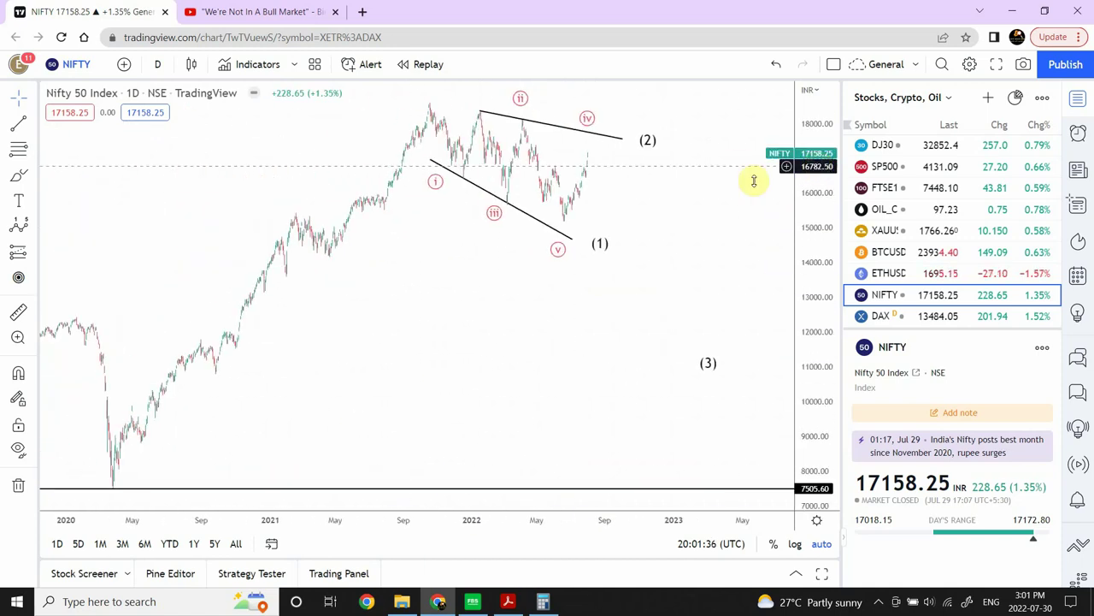
drag(754, 180, 691, 186)
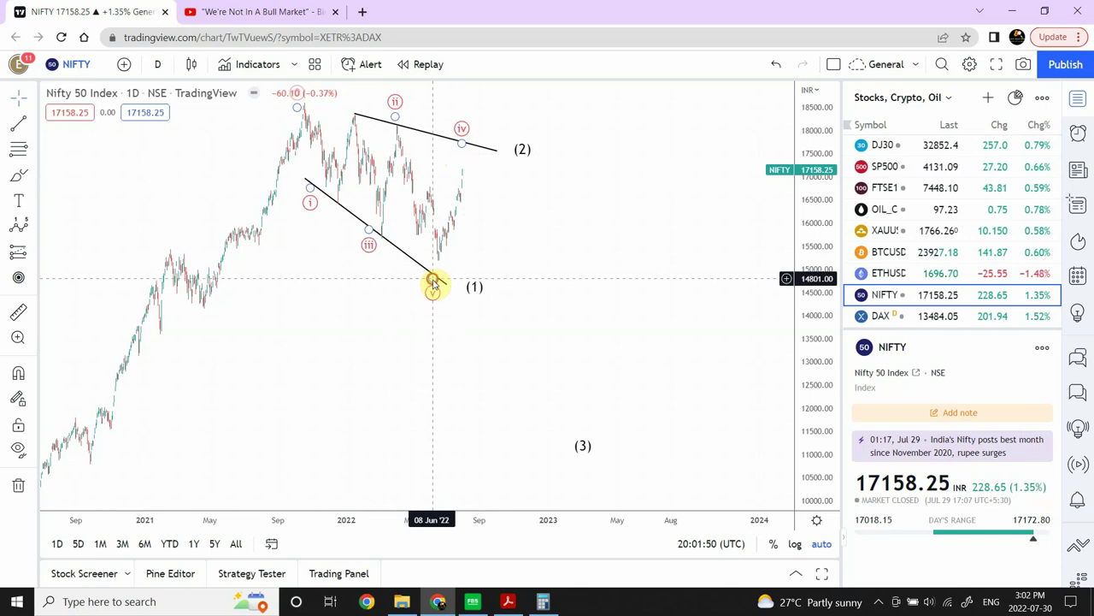
click(443, 290)
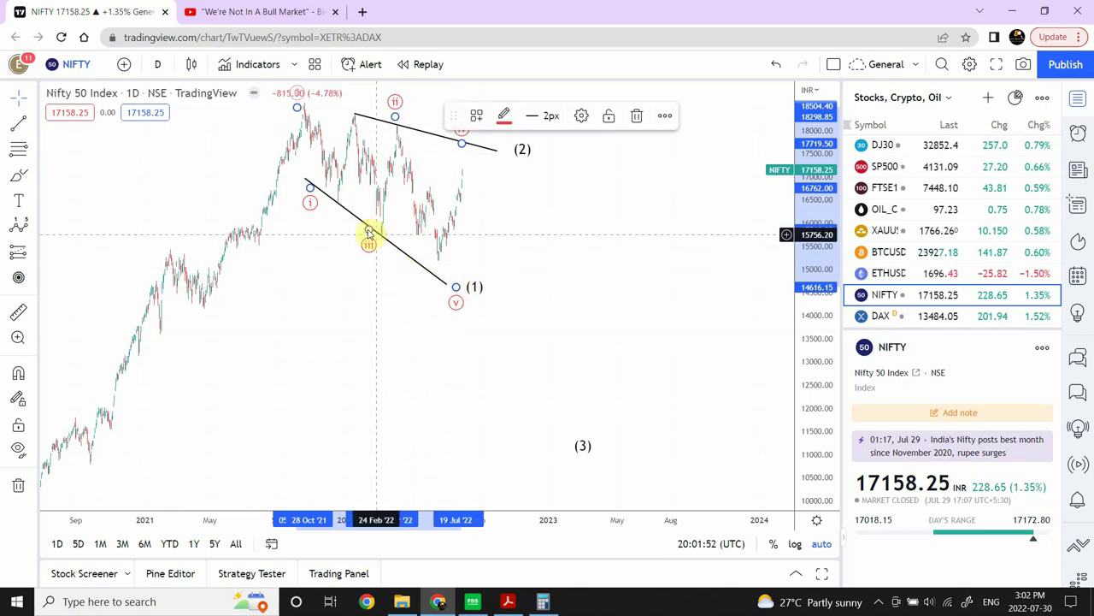
Move the wave iii point down along the lower trend line to just before the June 2022 low and nudge the wave iv point.
drag(369, 233, 419, 260)
drag(463, 147, 464, 145)
click(594, 169)
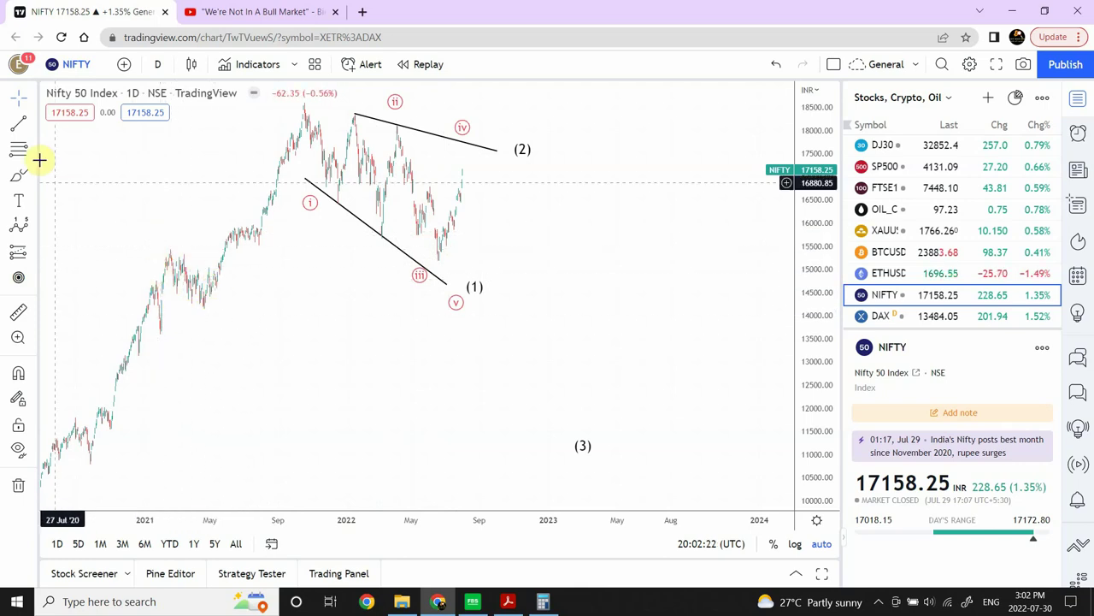
Draw a horizontal line under the April 2021 low at about 14,154.
click(34, 127)
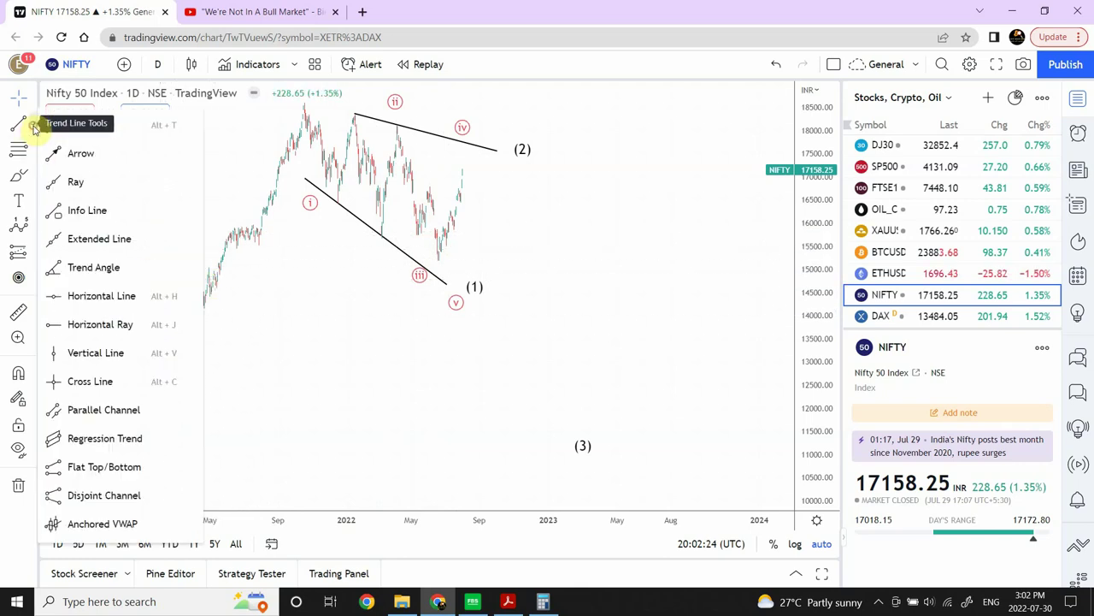
click(86, 295)
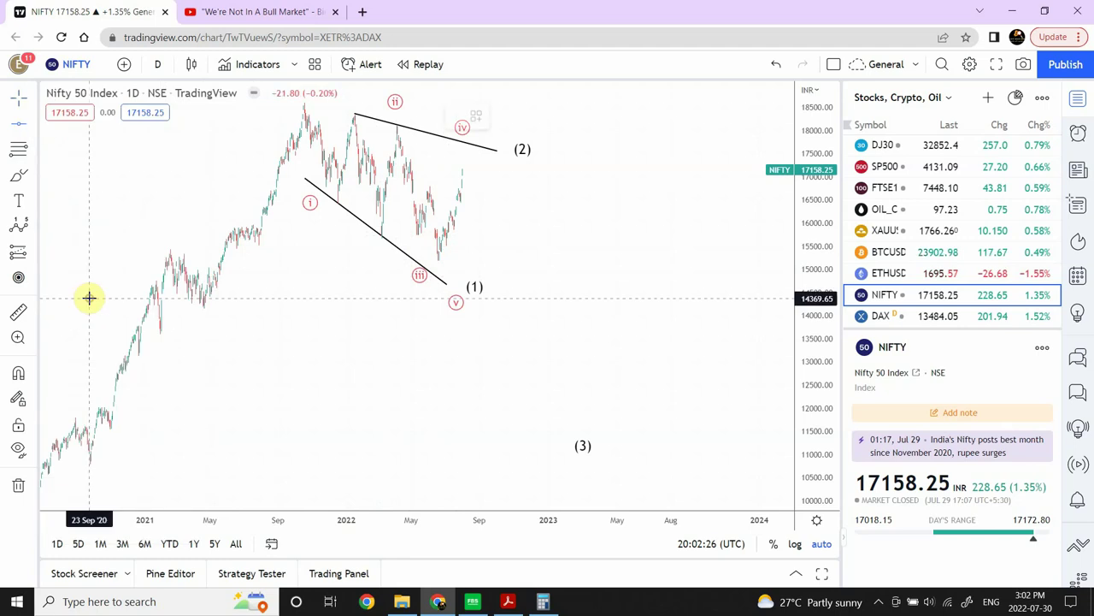
click(205, 308)
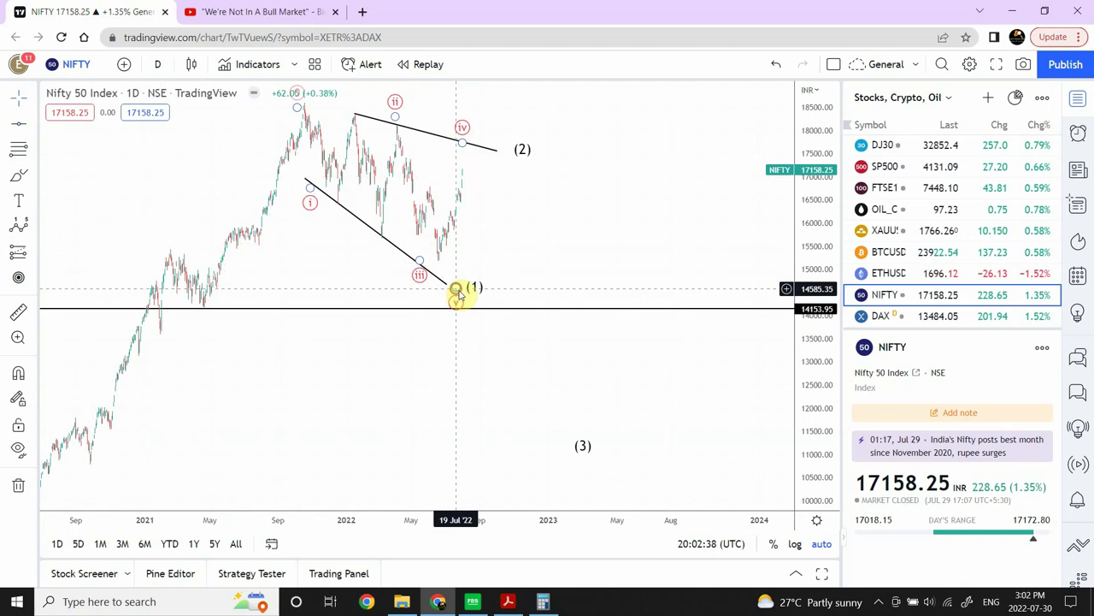
Move the wave v point down onto the horizontal line and place the (1) label beside it at about 14,228, 22 Jul '22.
drag(457, 293, 488, 302)
click(523, 349)
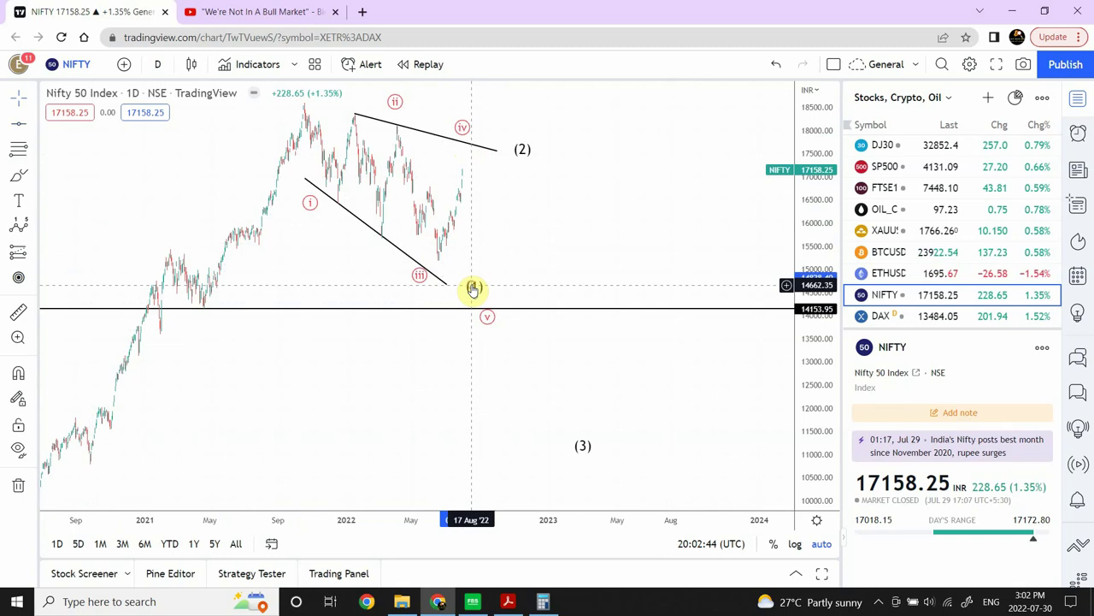
click(473, 288)
drag(477, 297, 469, 319)
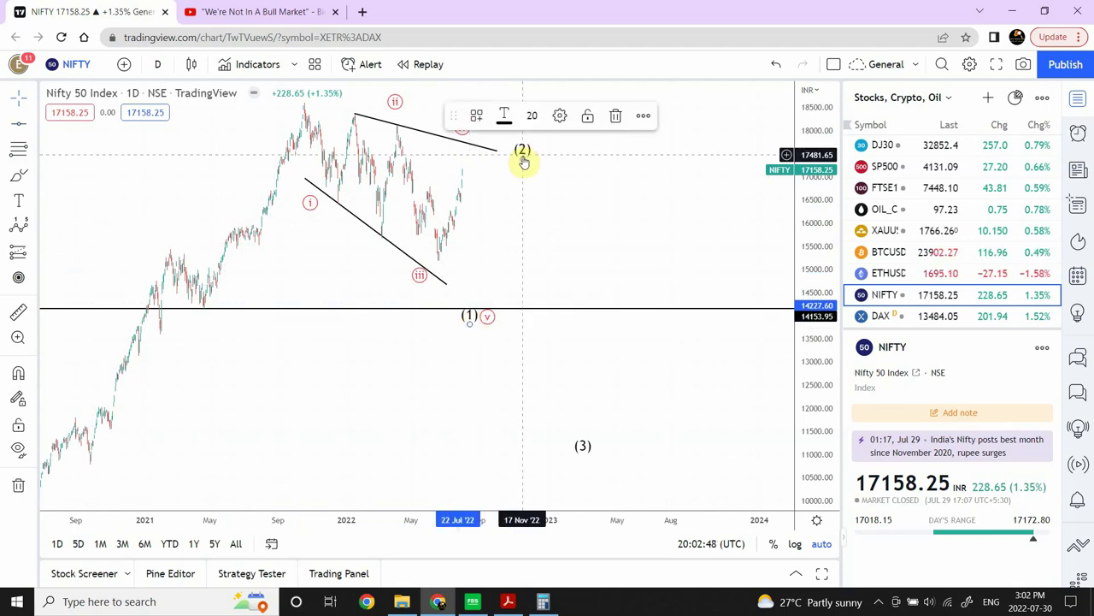
Move the (2) label to about 17,660 at 7 Dec '22.
drag(523, 160, 534, 182)
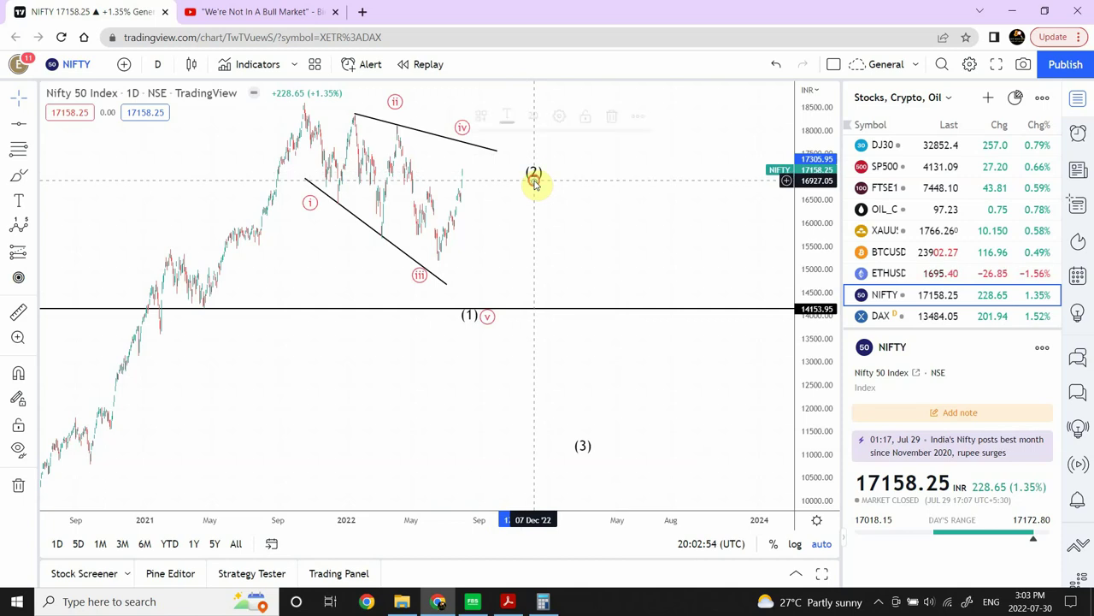
drag(535, 183, 534, 167)
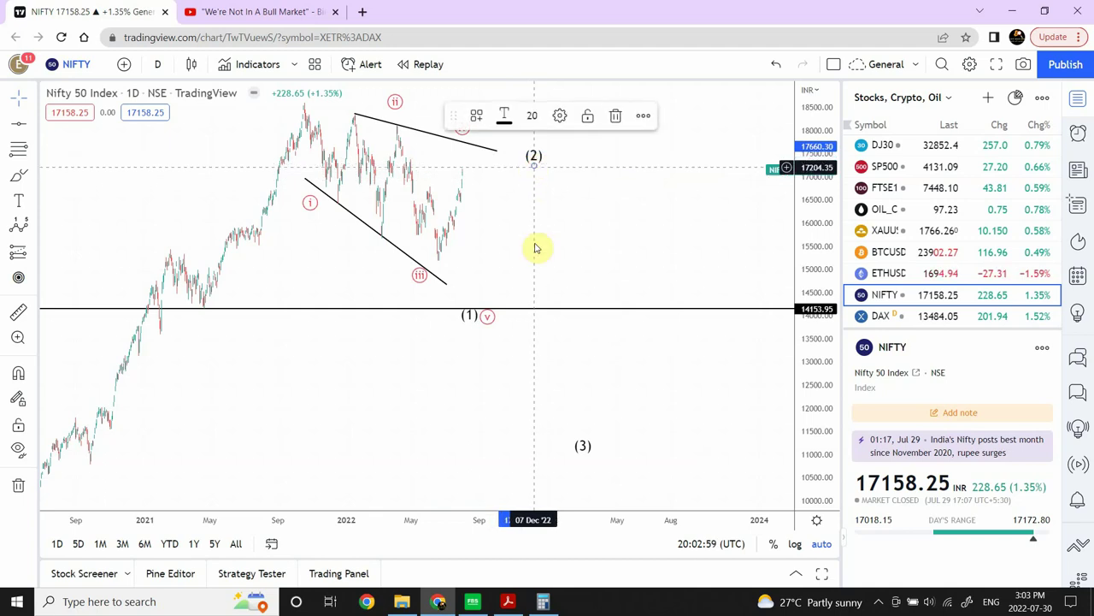
click(544, 365)
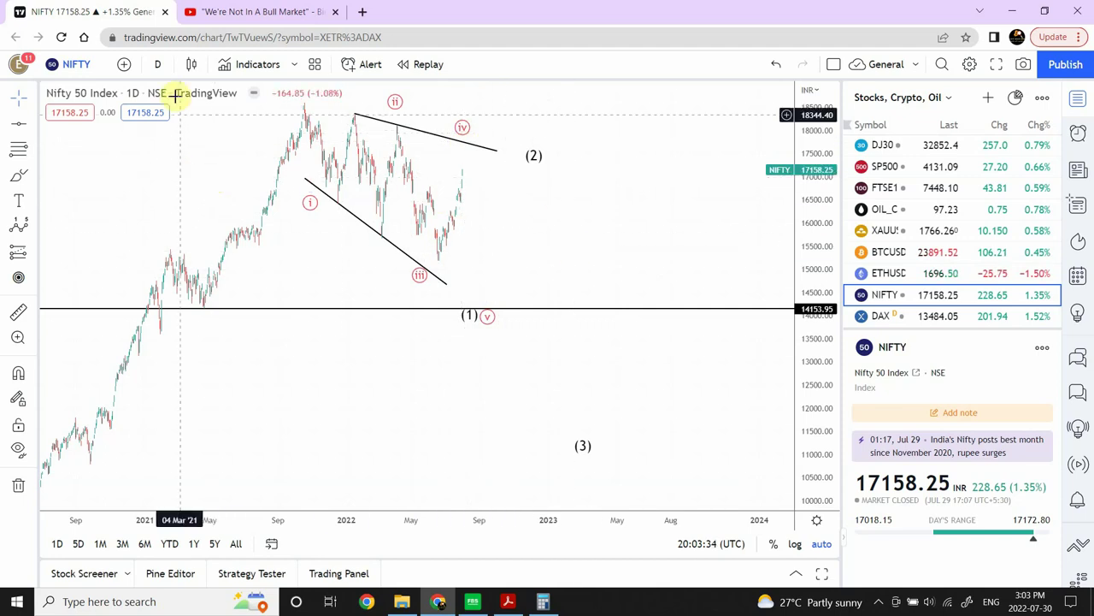
Switch to the 1-hour interval and draw a trend line from the June 2022 low at about 15,176 up beneath the July lows to mid-September.
click(161, 67)
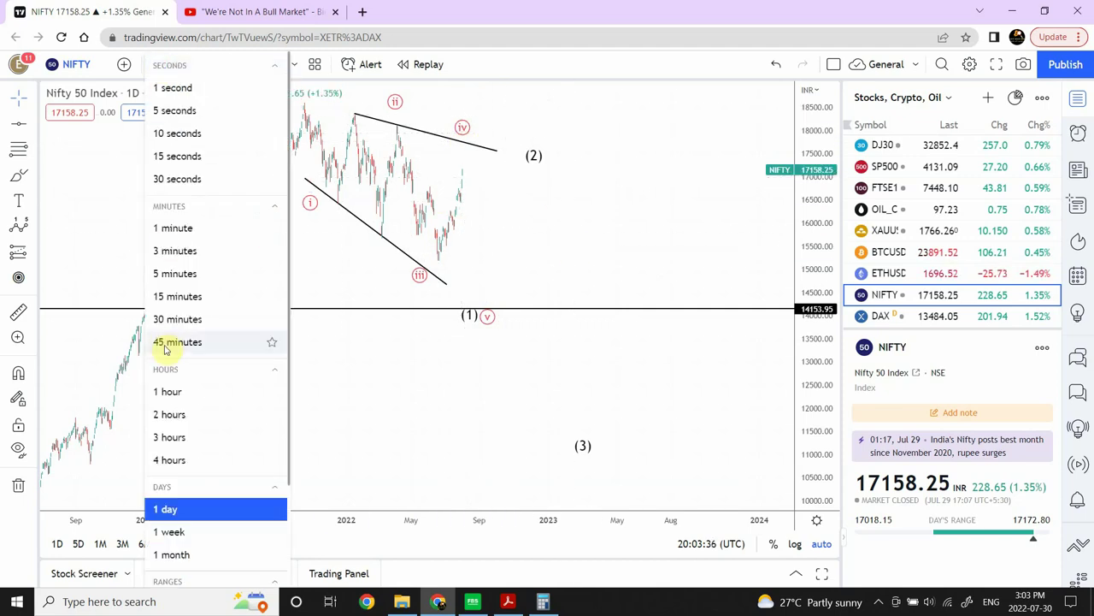
click(167, 394)
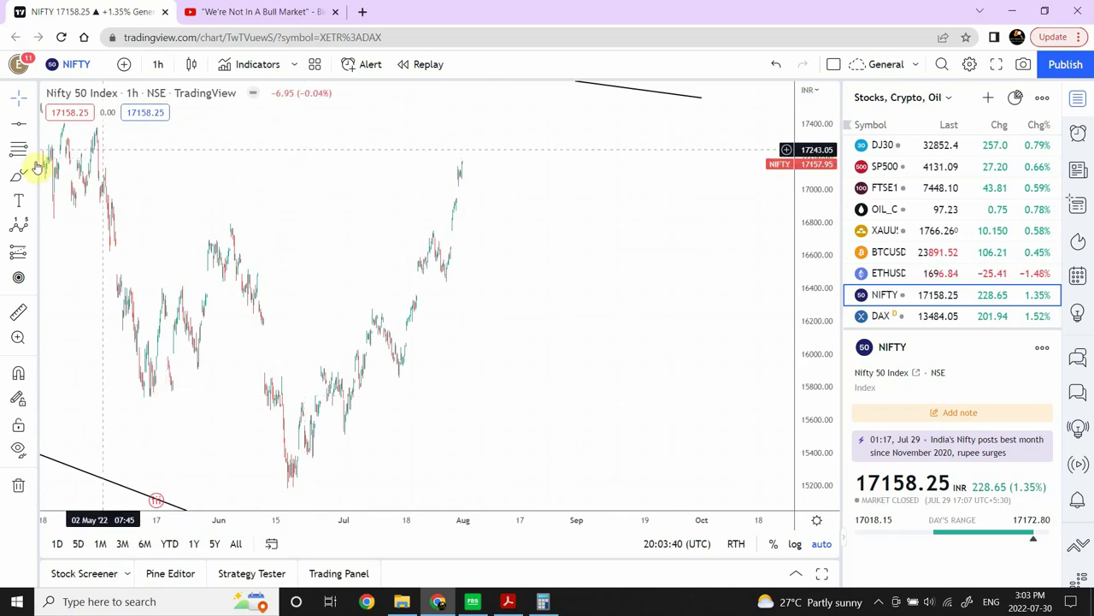
click(34, 125)
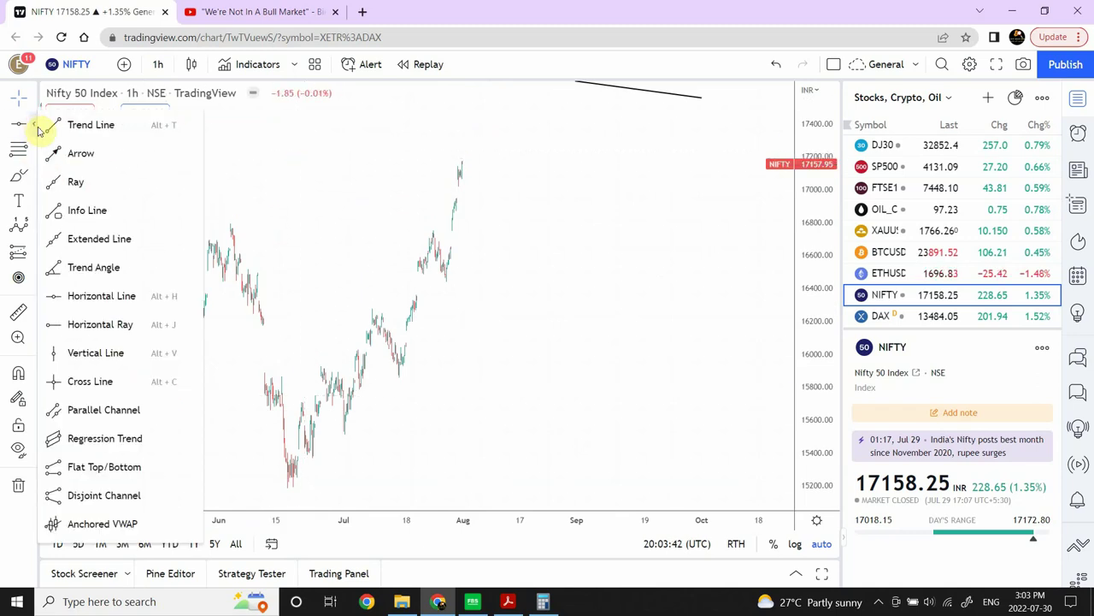
click(76, 183)
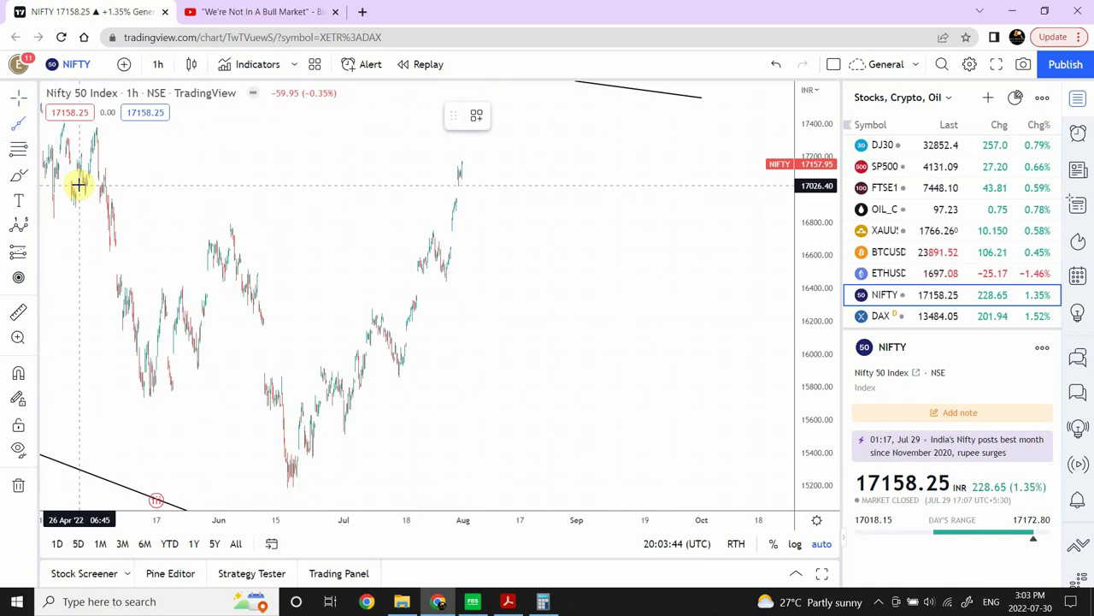
click(31, 126)
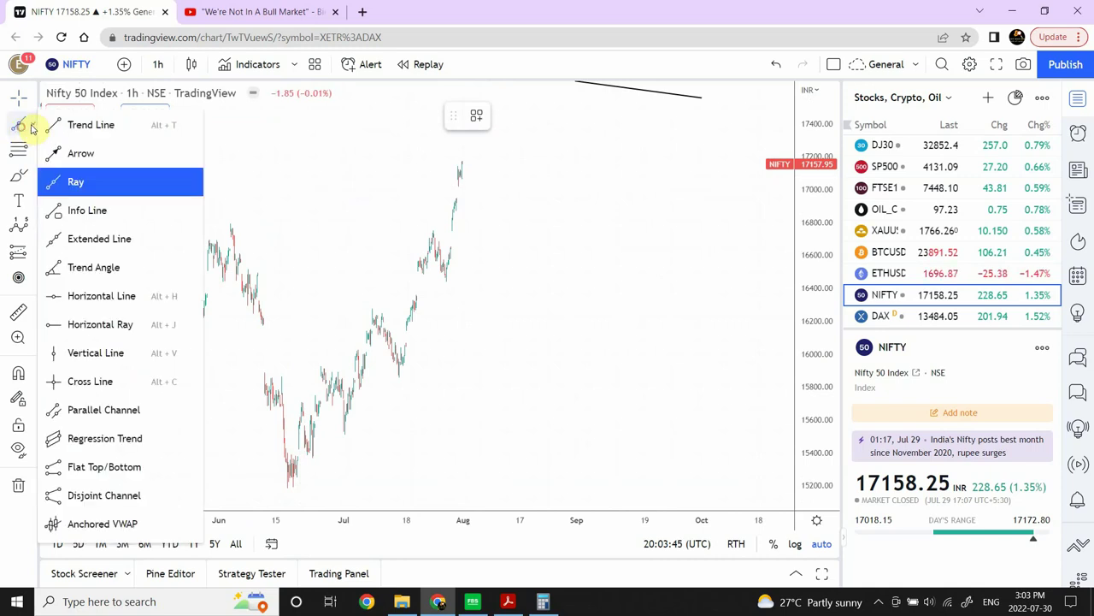
click(79, 127)
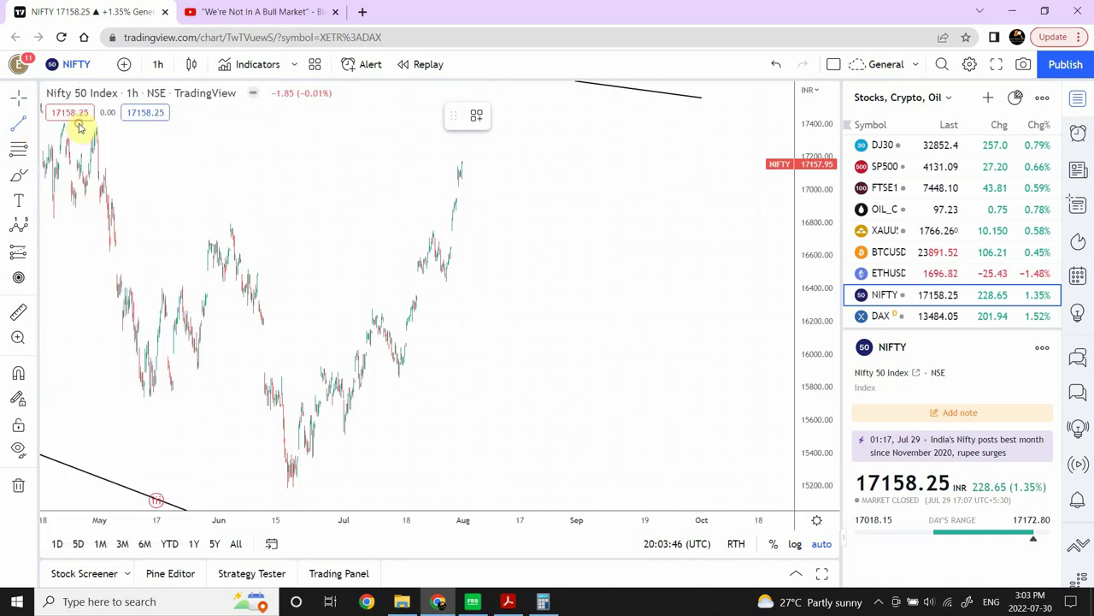
click(293, 489)
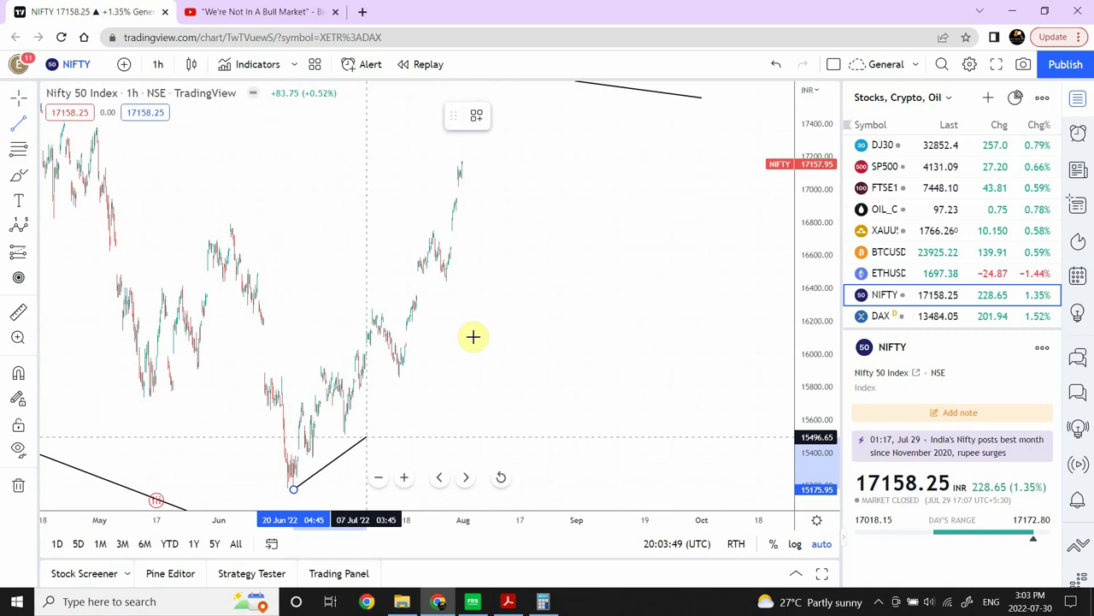
click(647, 115)
click(674, 274)
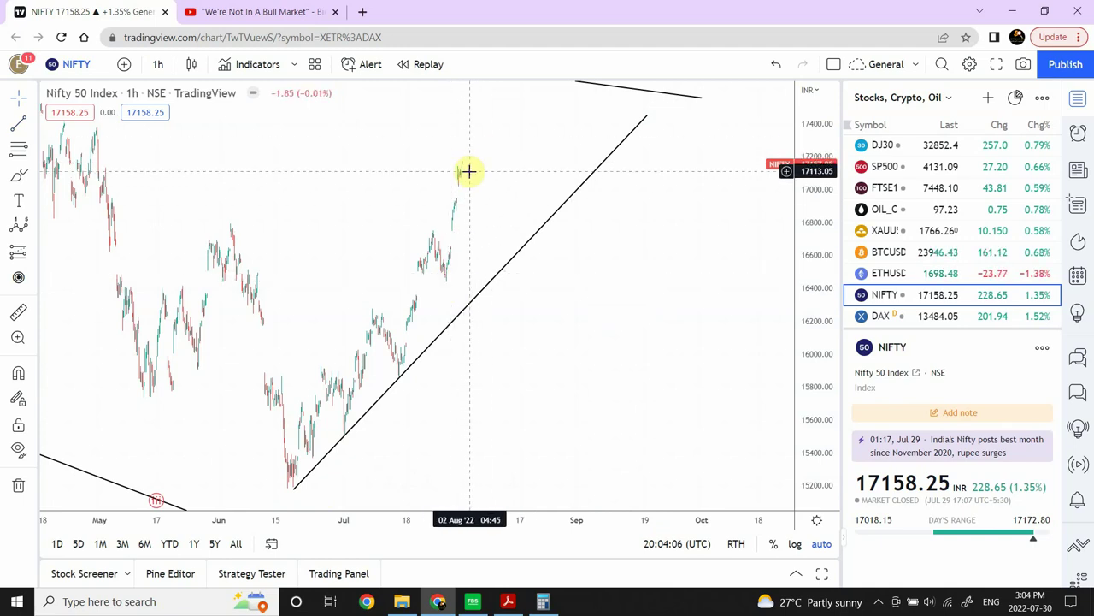
Draw a horizontal line at 16,450 under the late July 2022 pullback low.
click(34, 125)
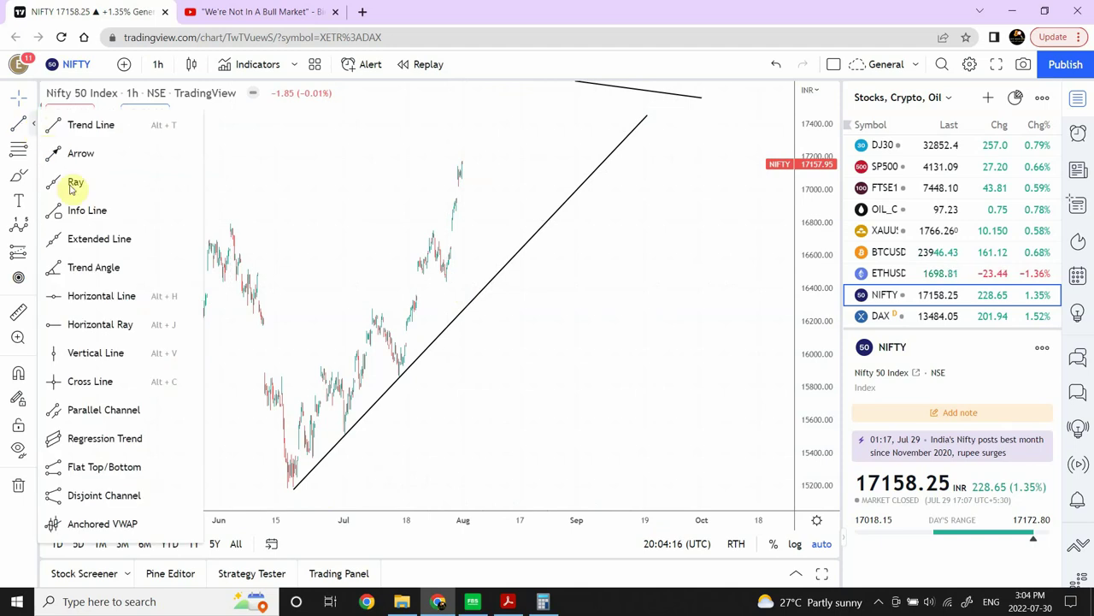
click(109, 297)
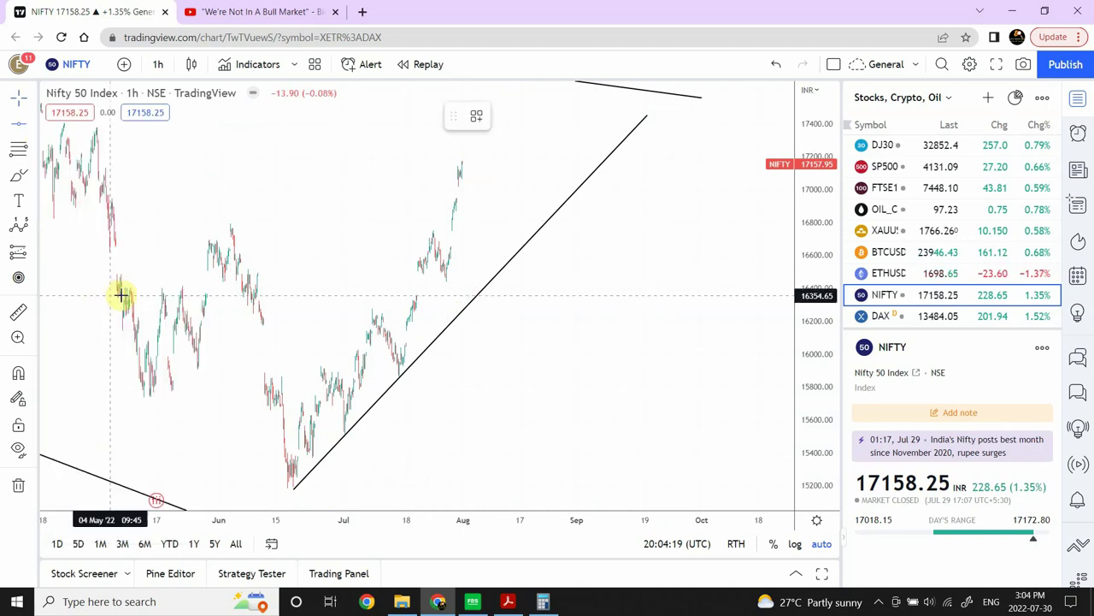
click(450, 280)
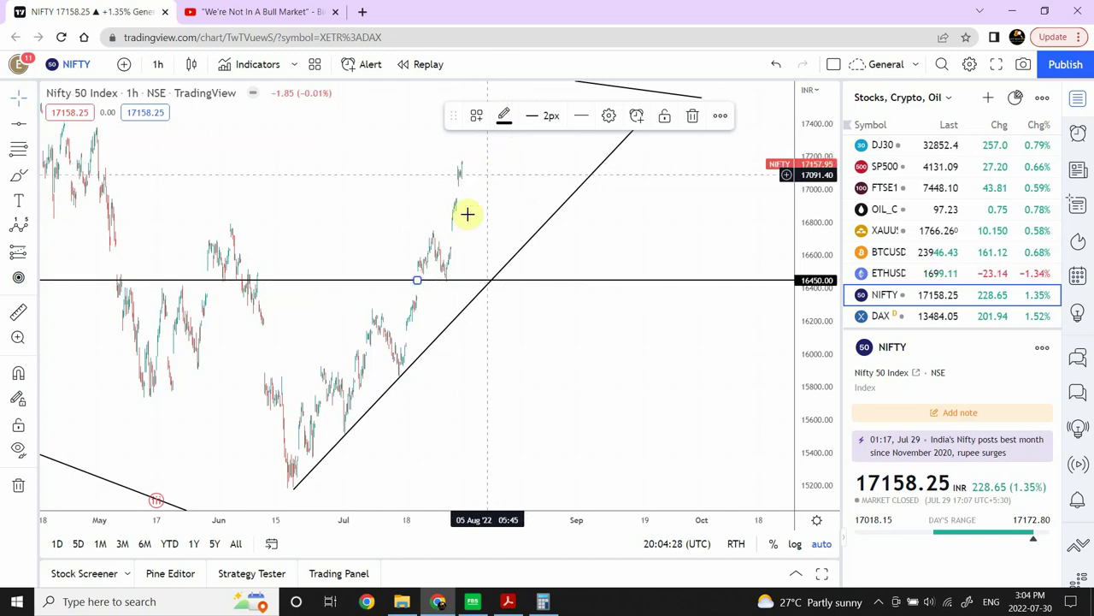
click(557, 335)
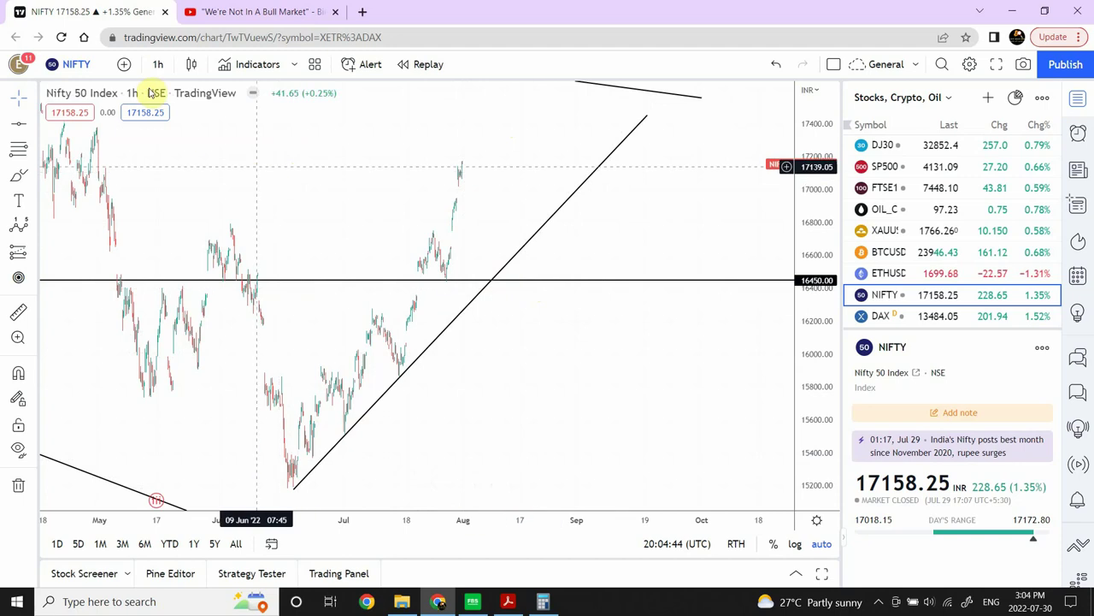
Examine the wave i to iv structure on the hourly chart back to late 2021 against the trend lines and the horizontal support.
mouse_move(313, 471)
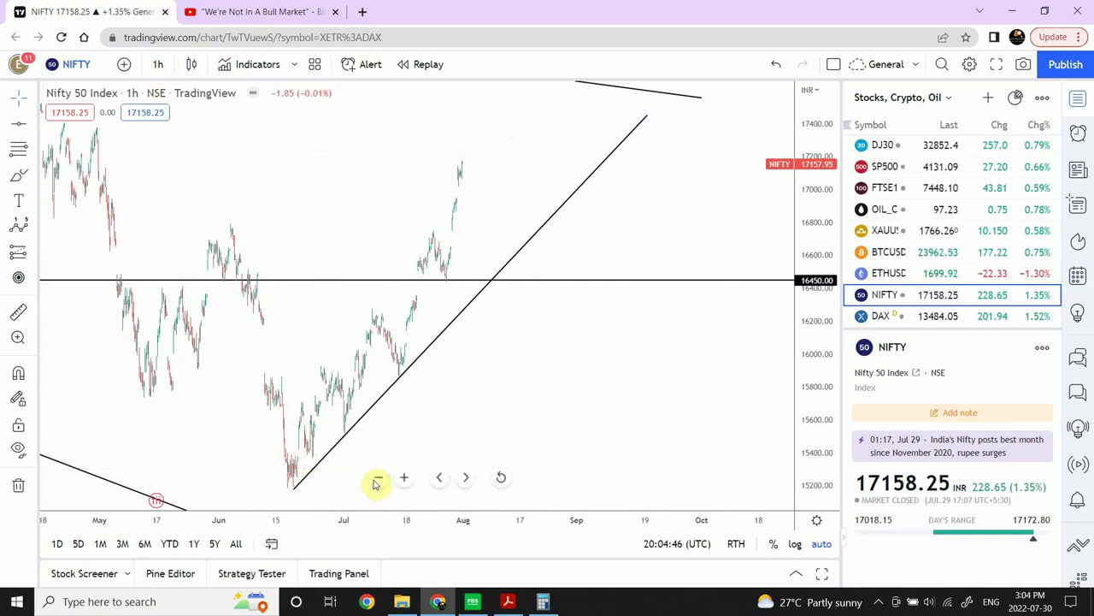
click(376, 482)
click(376, 482)
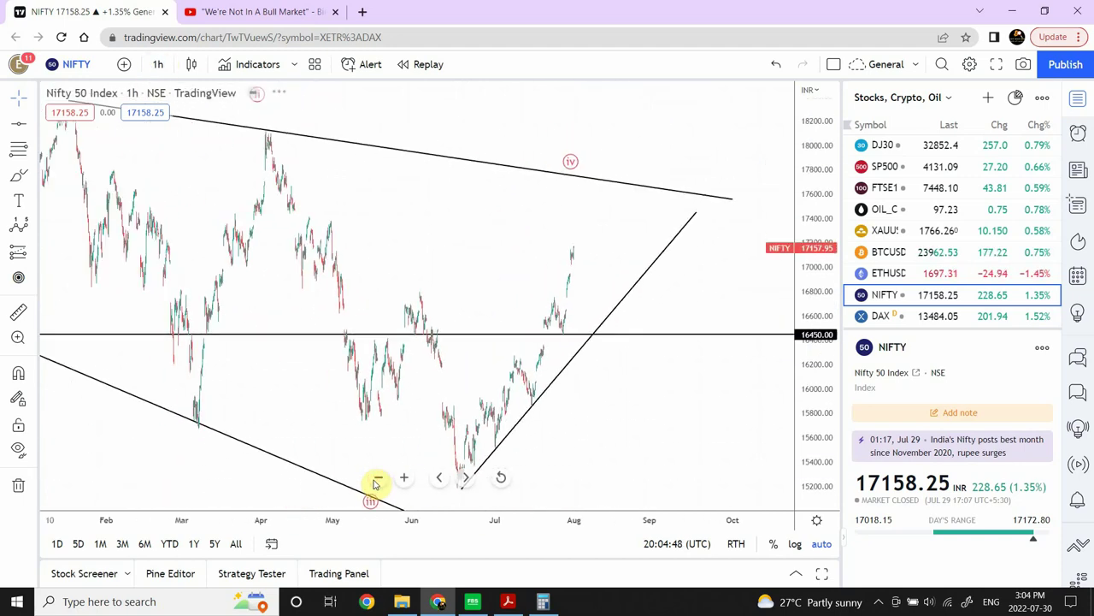
click(376, 482)
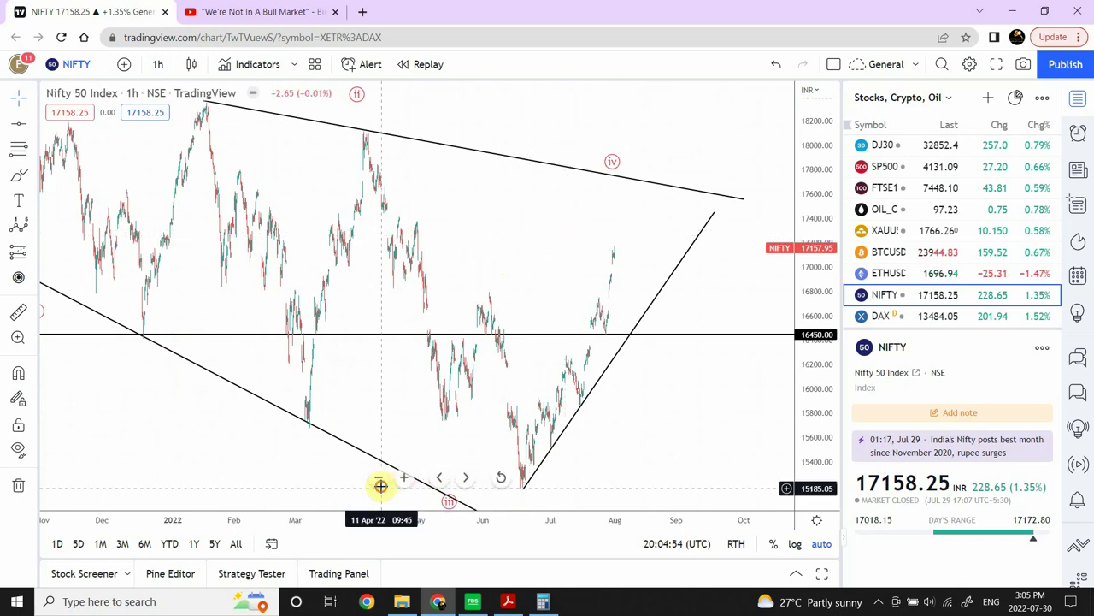
click(378, 484)
click(381, 488)
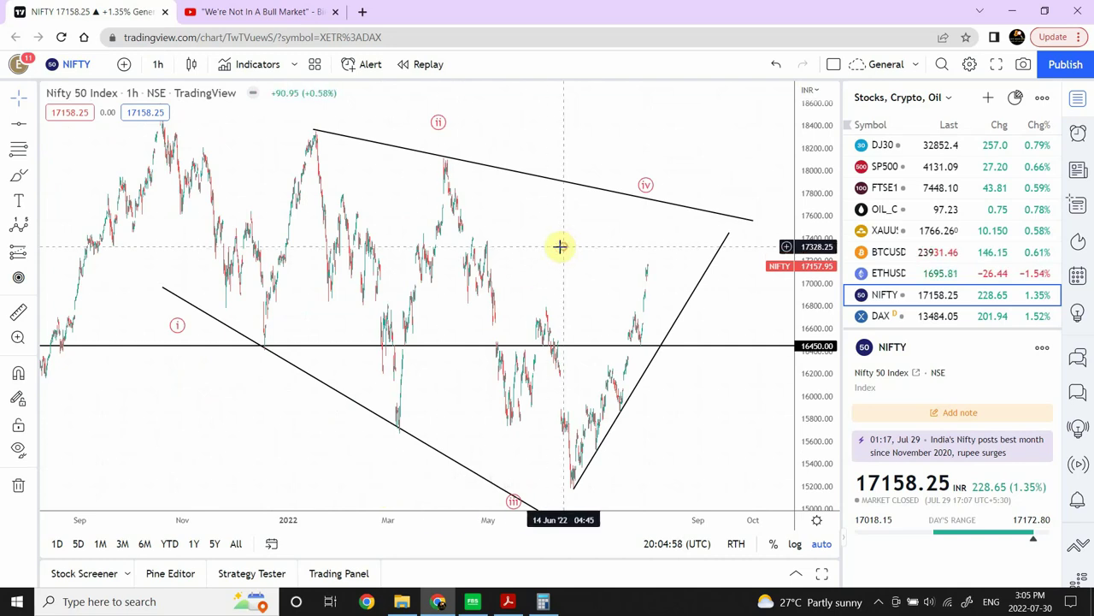
drag(559, 245, 473, 240)
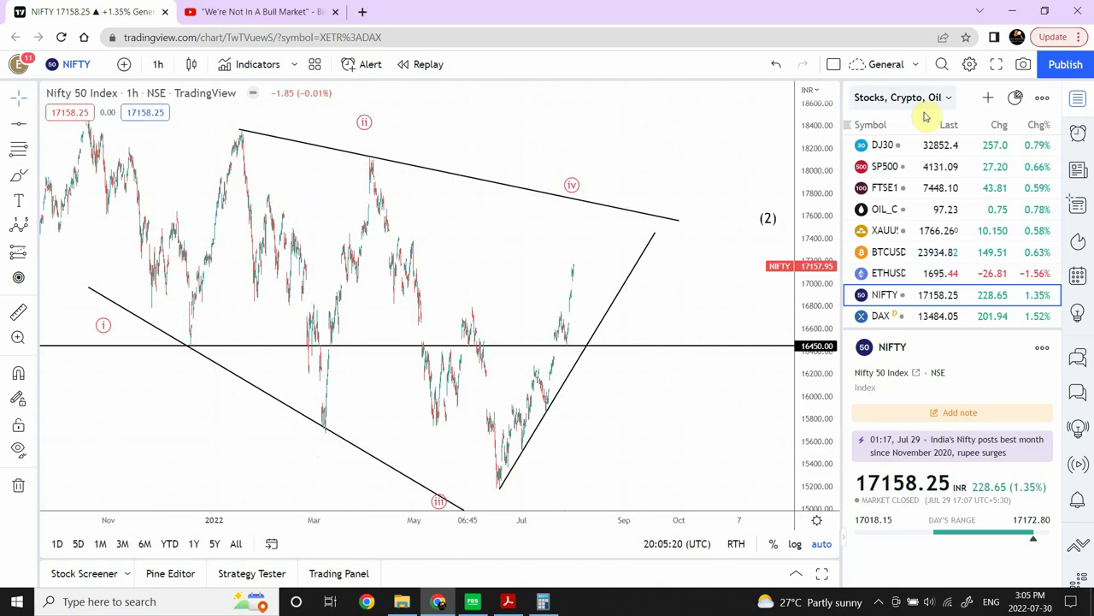
Switch to the Forex, Gold, Silver watchlist and open the EURUSD chart at the 1-day interval.
click(949, 103)
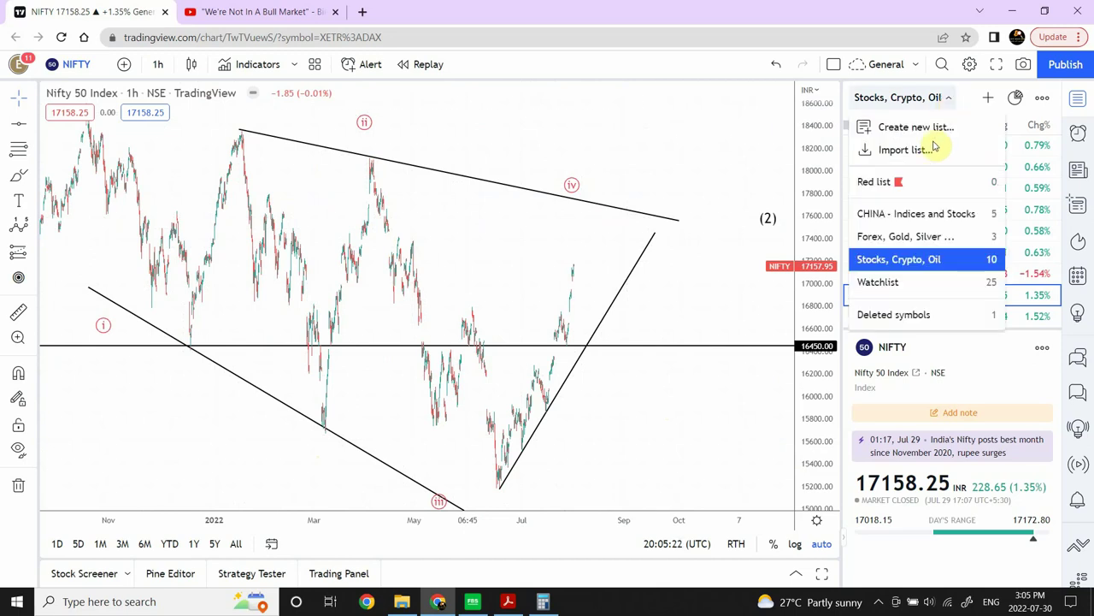
click(911, 237)
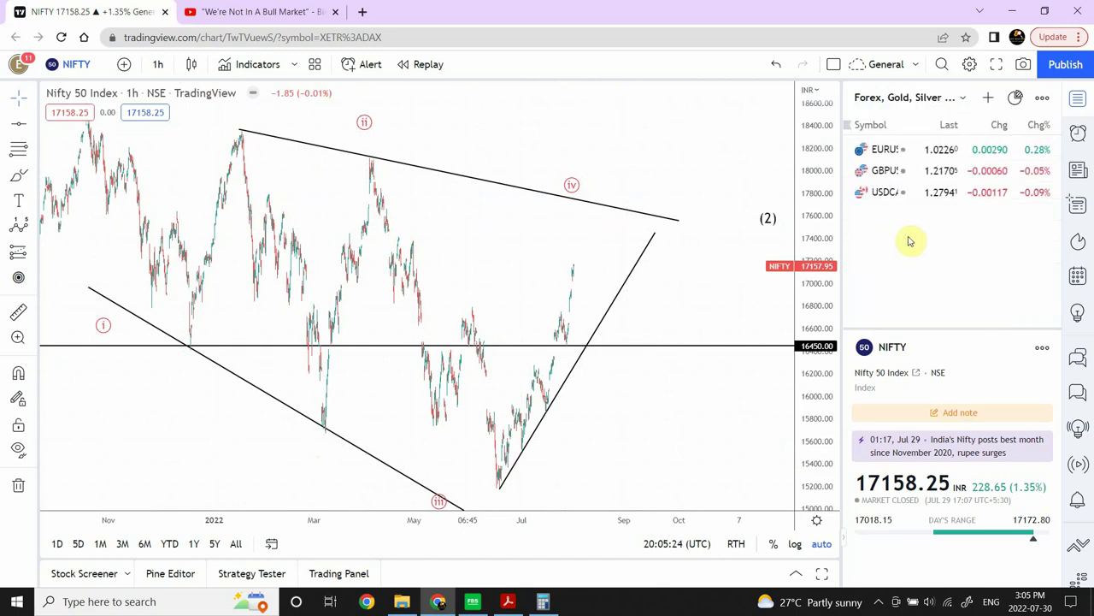
click(885, 151)
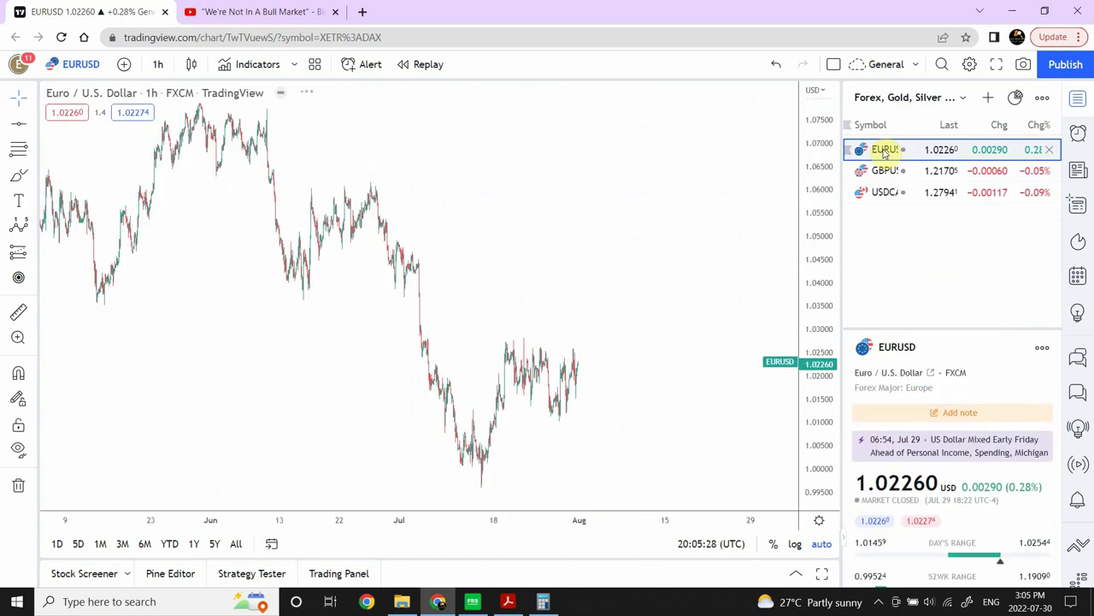
click(159, 69)
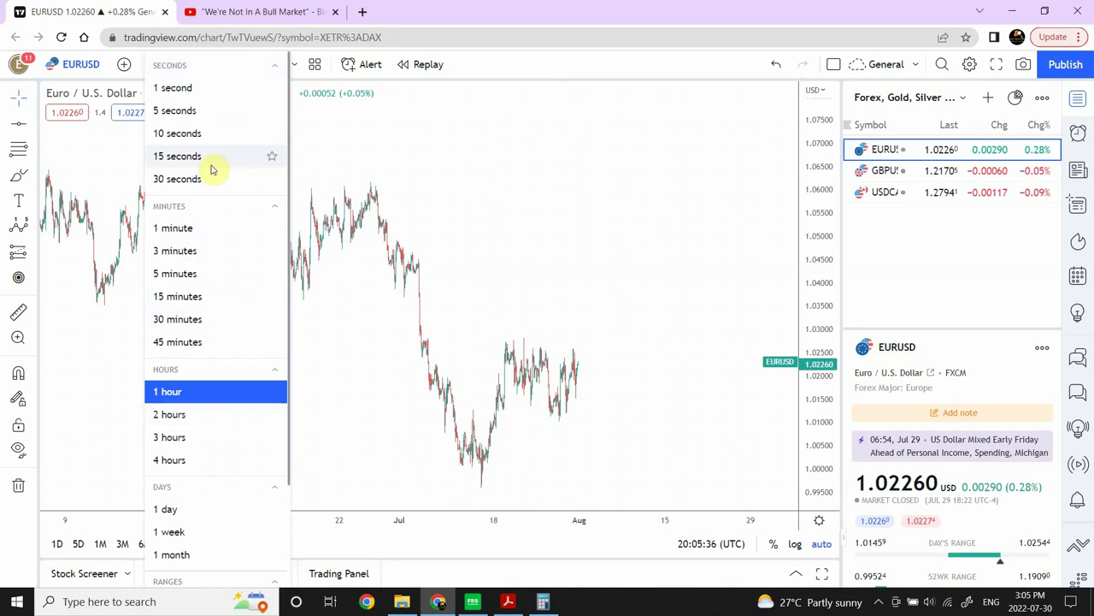
click(196, 508)
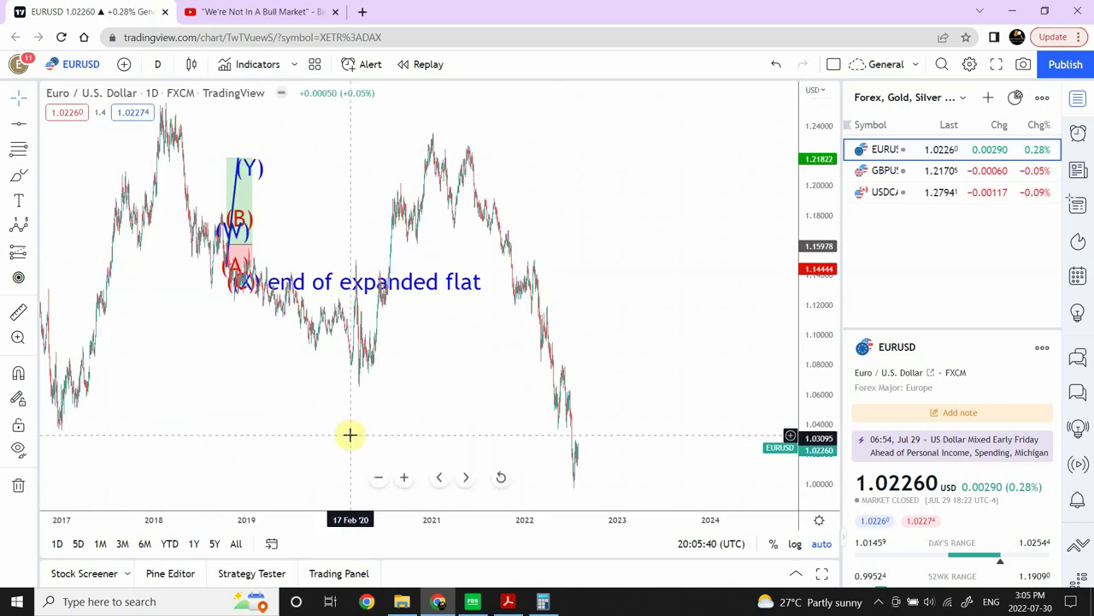
Draw a trend line from the 14 Jul '22 low at about 0.9950 up beneath the late July low to about 1.0905 at 4 Oct '22.
click(405, 479)
click(407, 480)
click(409, 480)
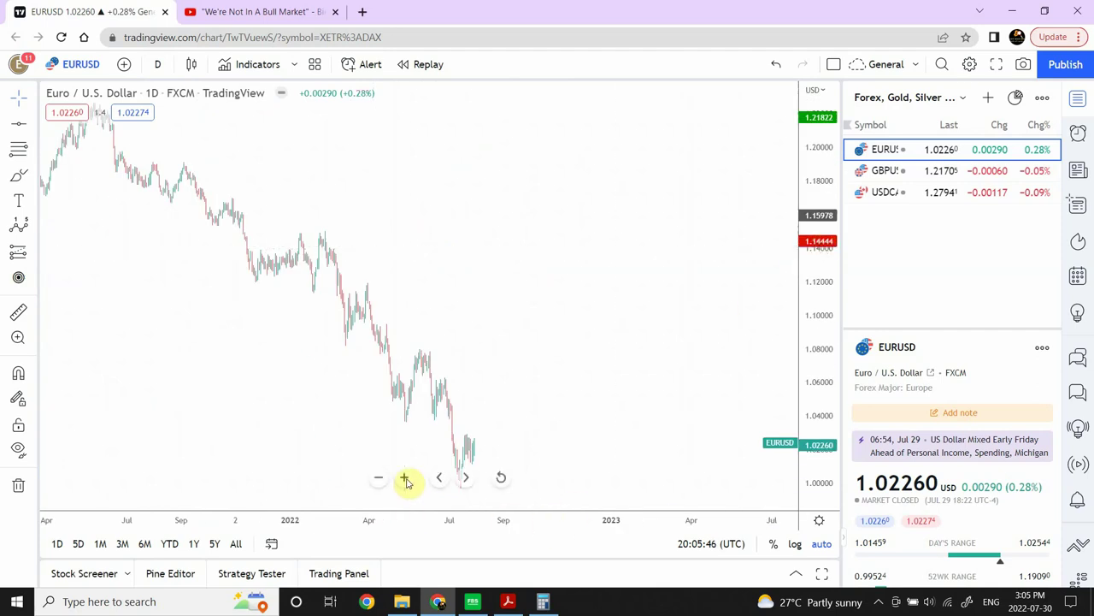
click(405, 478)
click(405, 478)
click(405, 479)
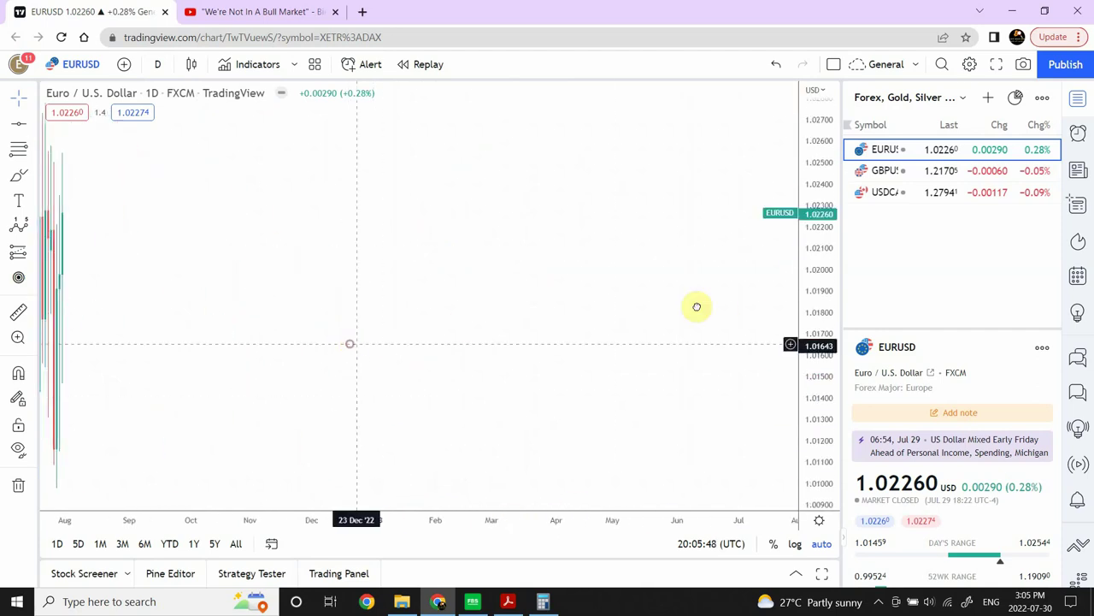
drag(697, 306, 749, 306)
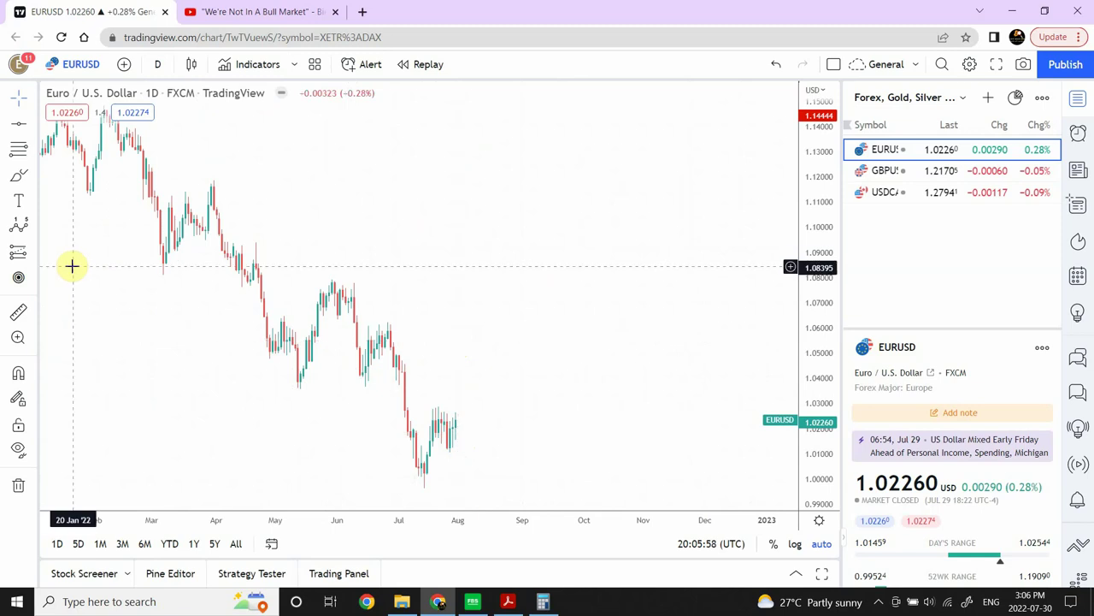
click(31, 126)
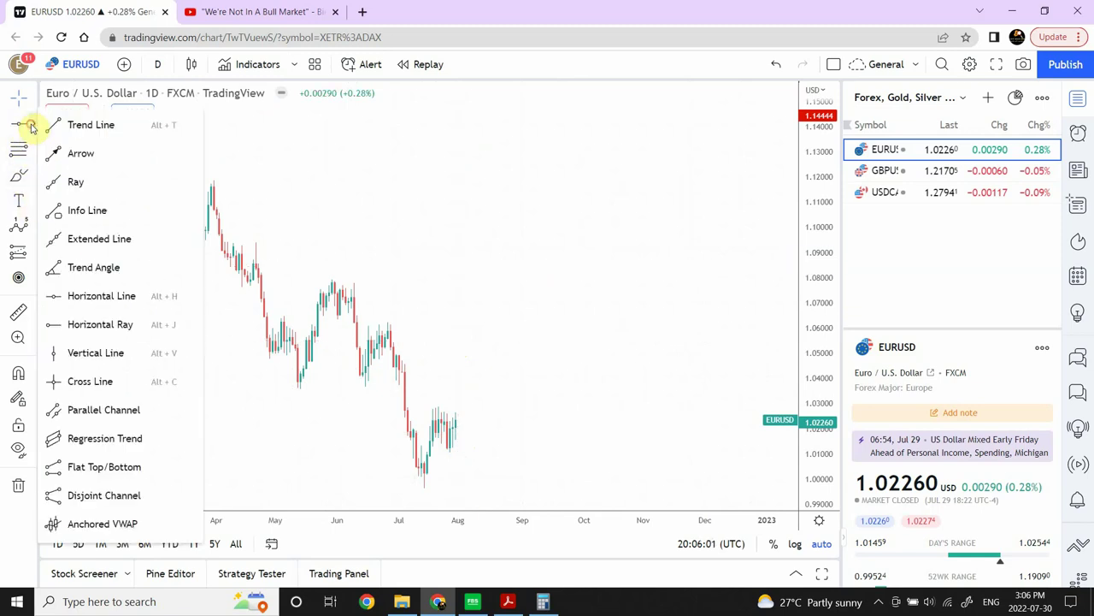
click(103, 126)
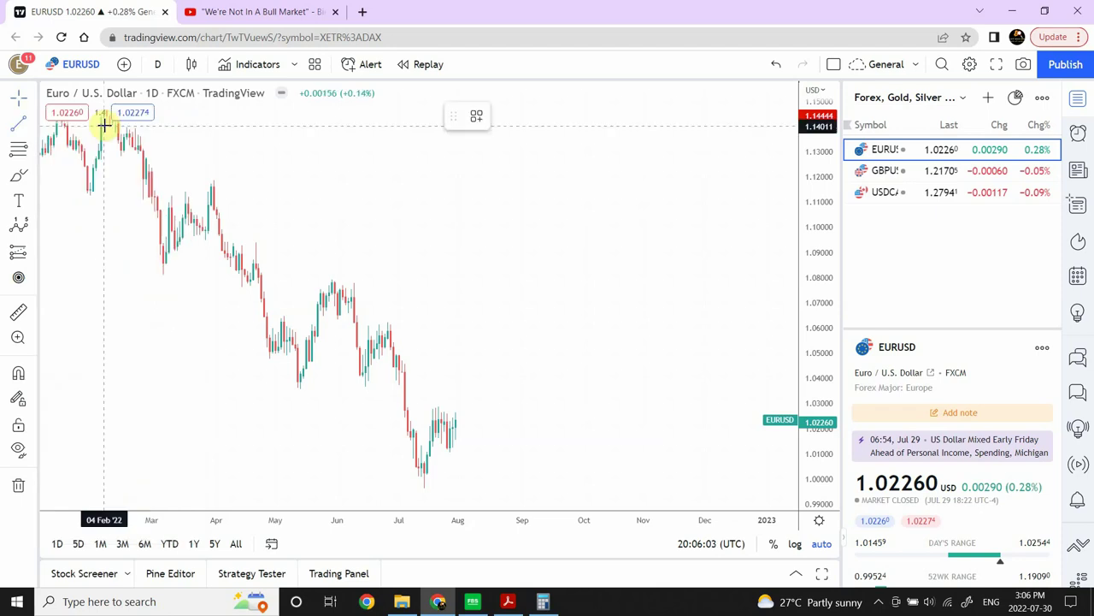
click(424, 488)
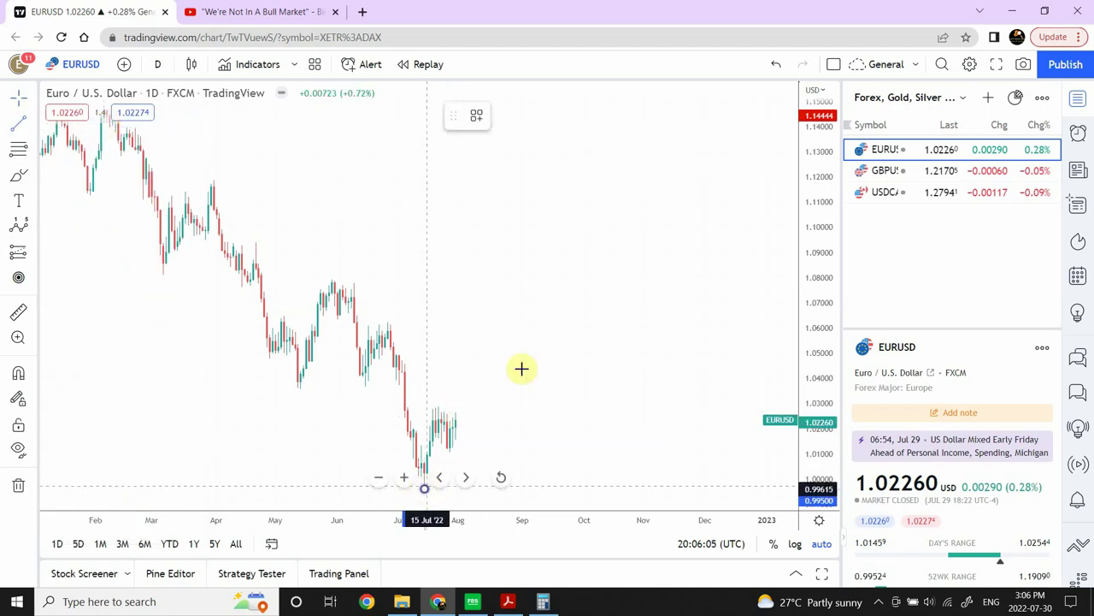
click(587, 250)
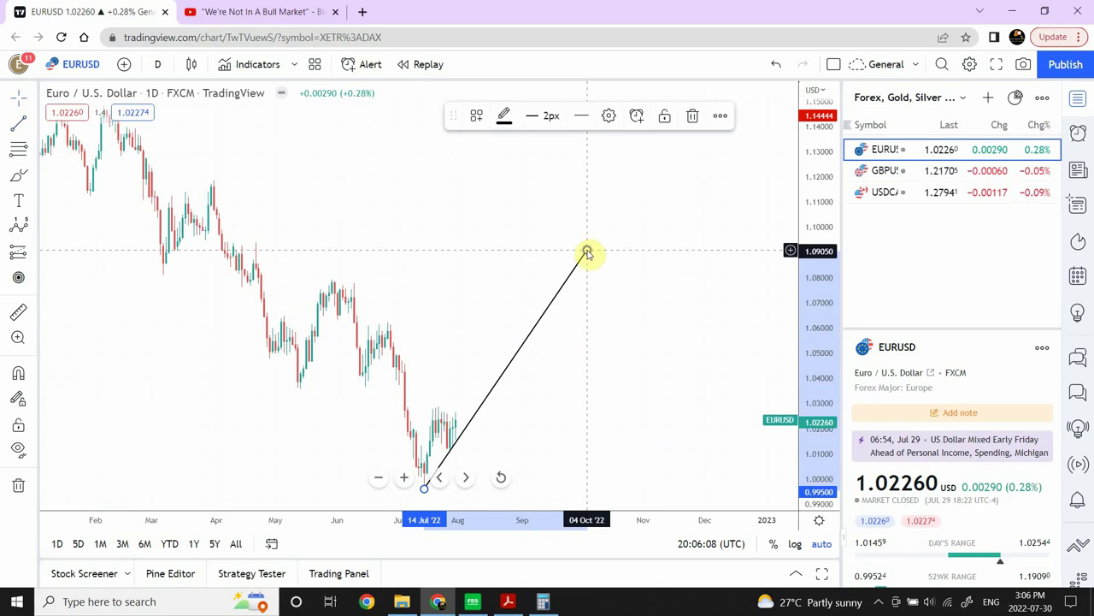
click(554, 353)
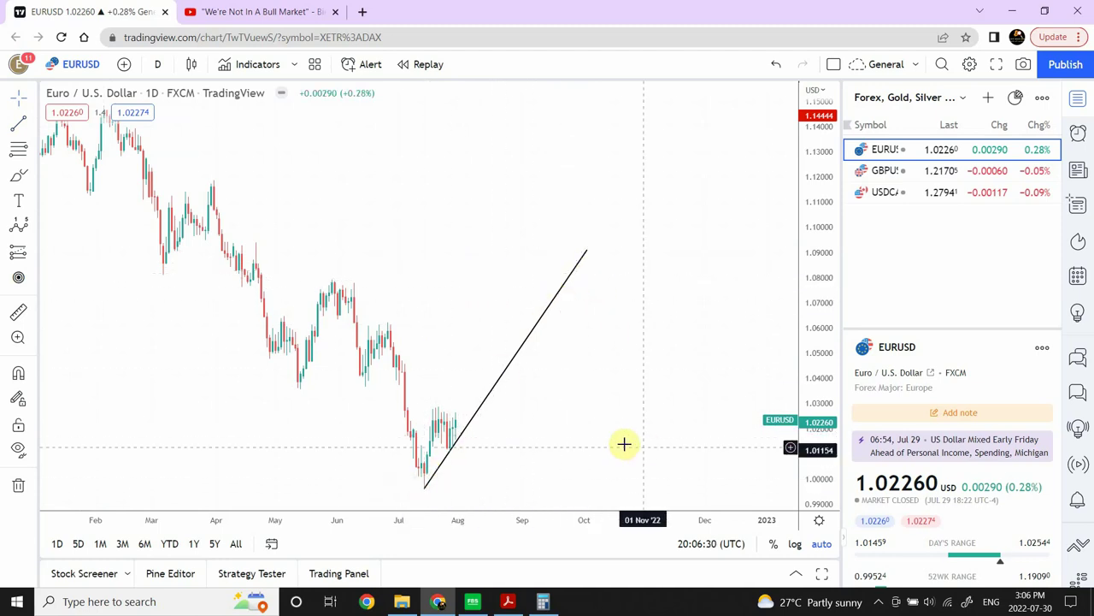
click(34, 127)
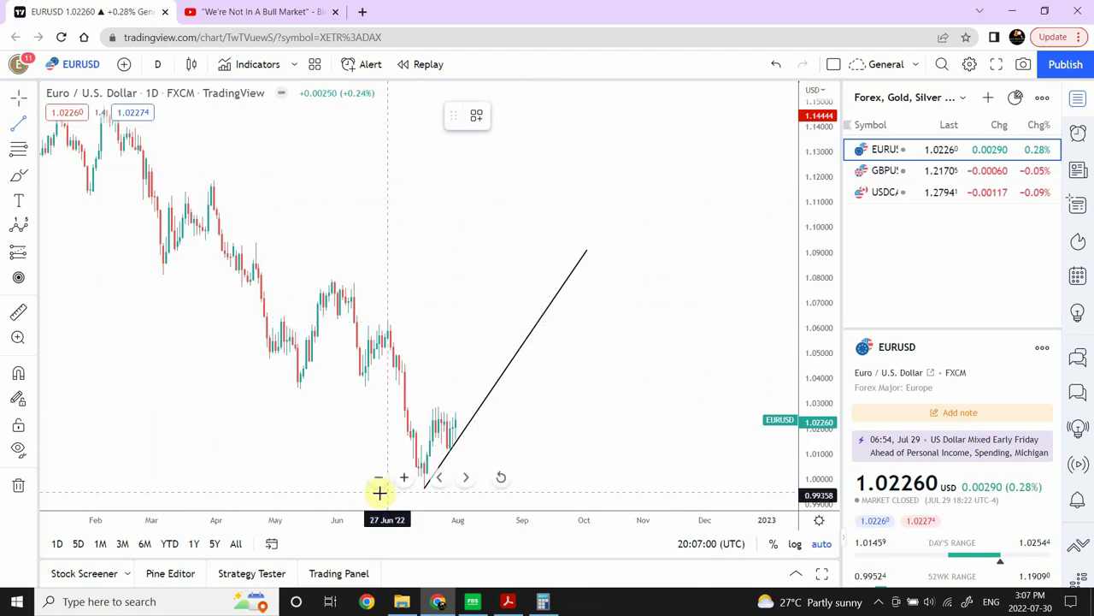
click(379, 477)
click(379, 477)
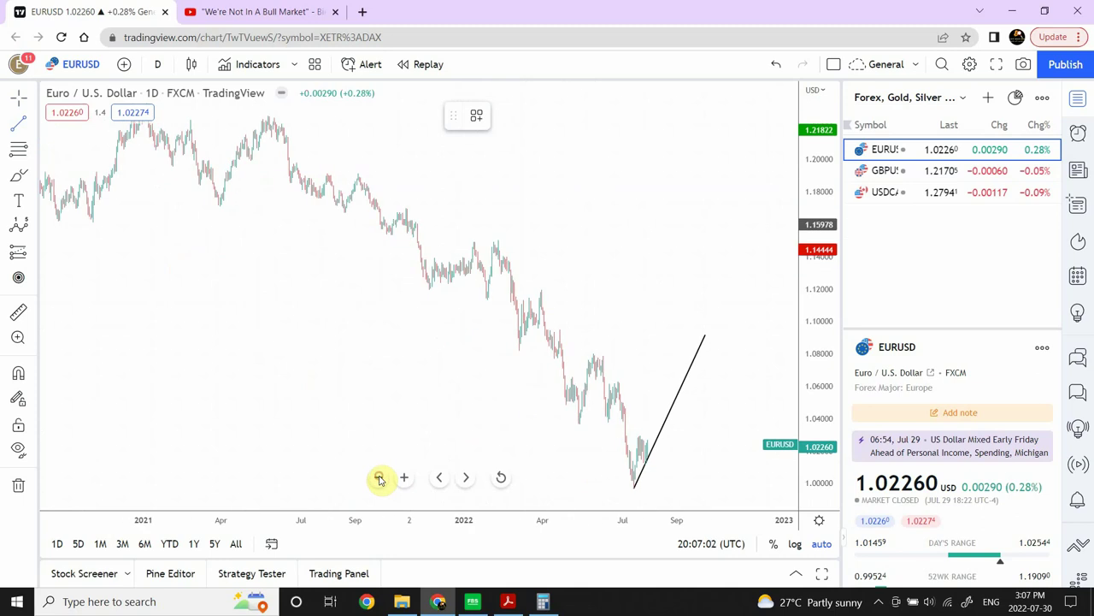
click(379, 477)
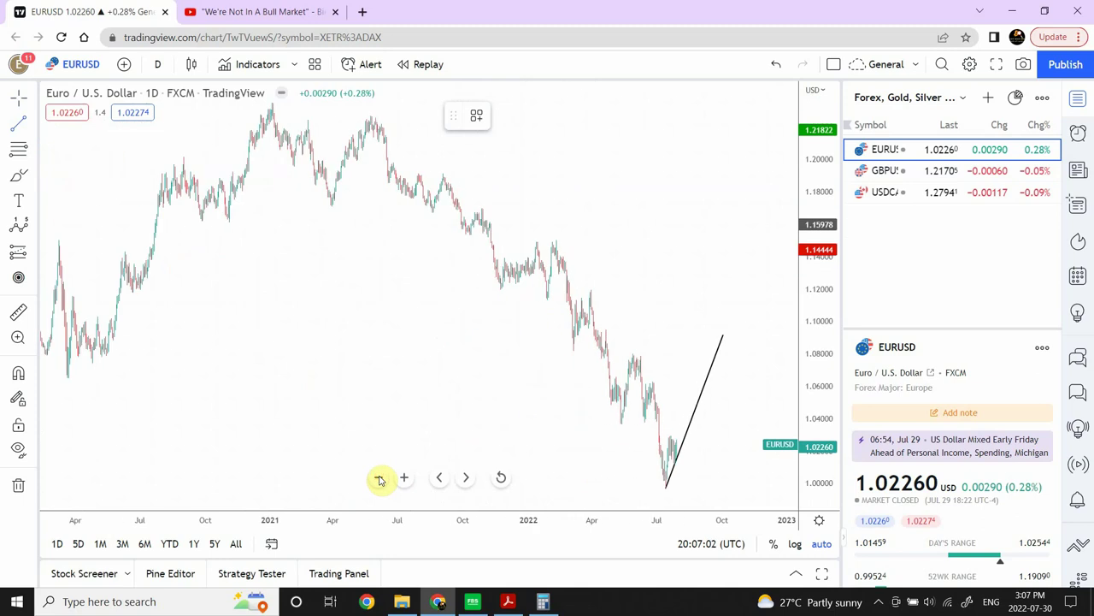
click(630, 239)
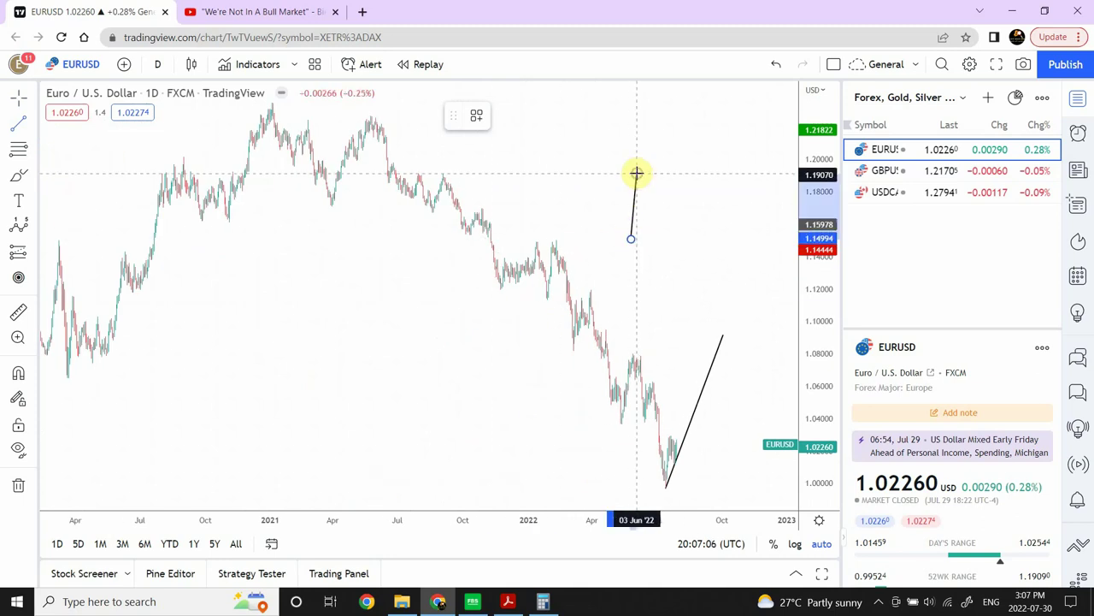
click(637, 174)
key(Delete)
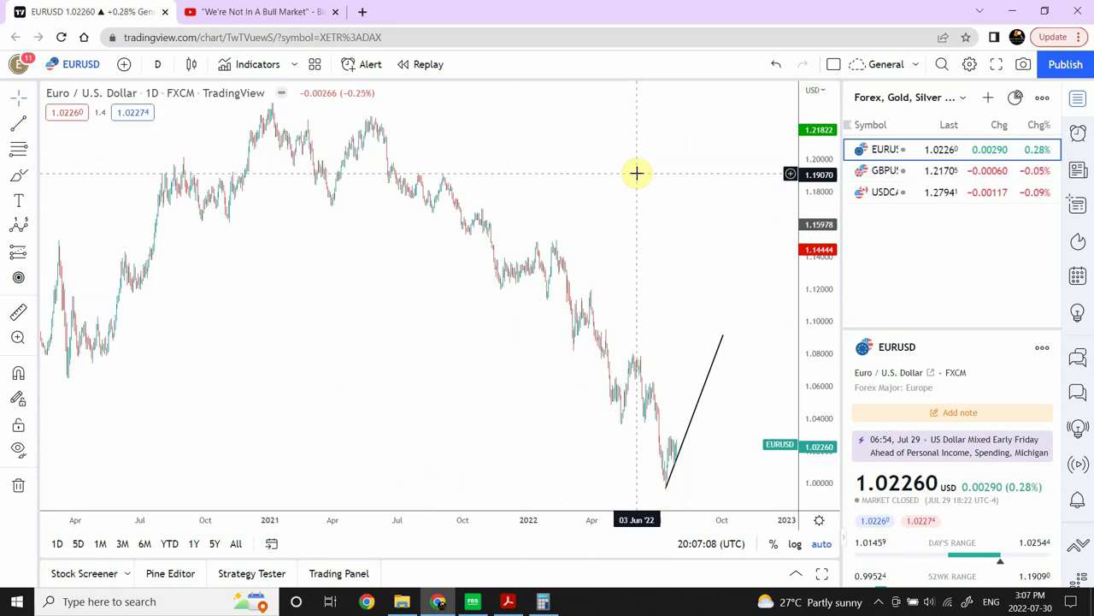
Examine the wider EURUSD daily history back to mid-2019 and open the GBPUSD chart from the watchlist.
mouse_move(413, 488)
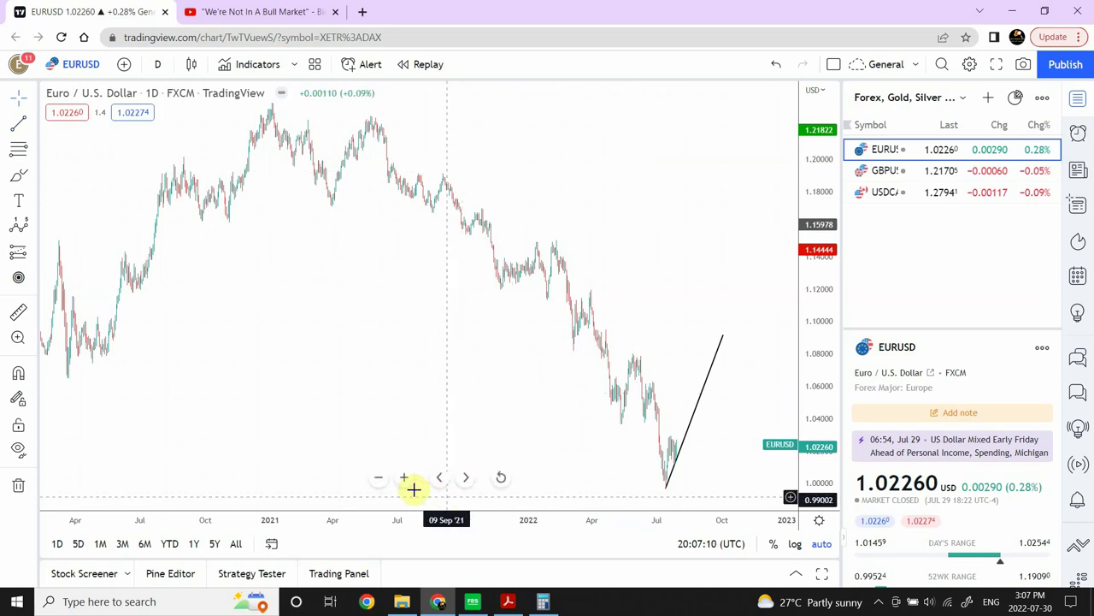
click(379, 480)
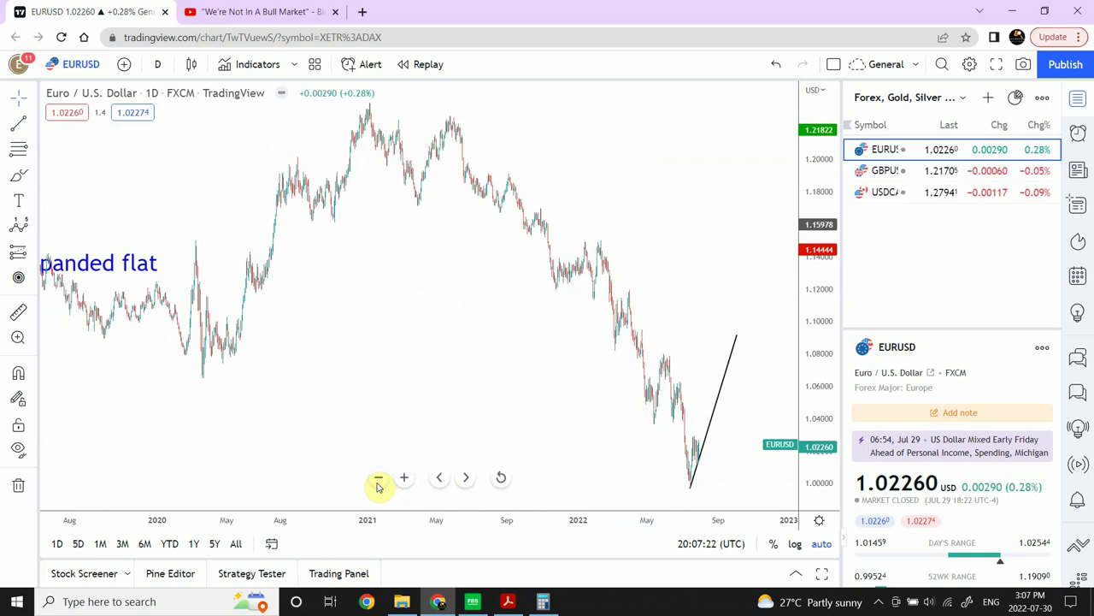
click(698, 402)
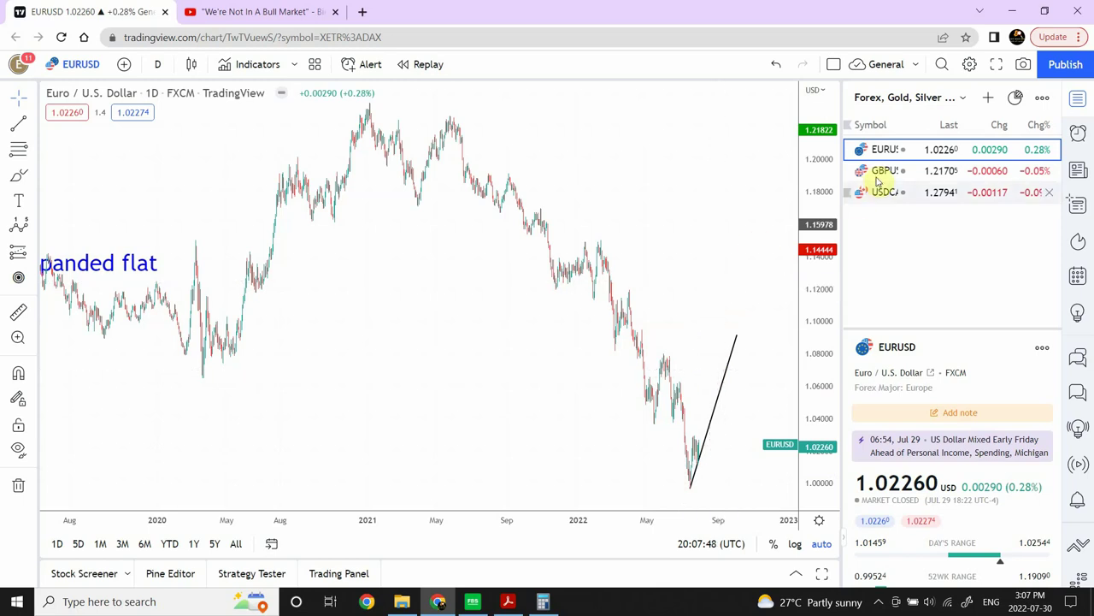
click(885, 172)
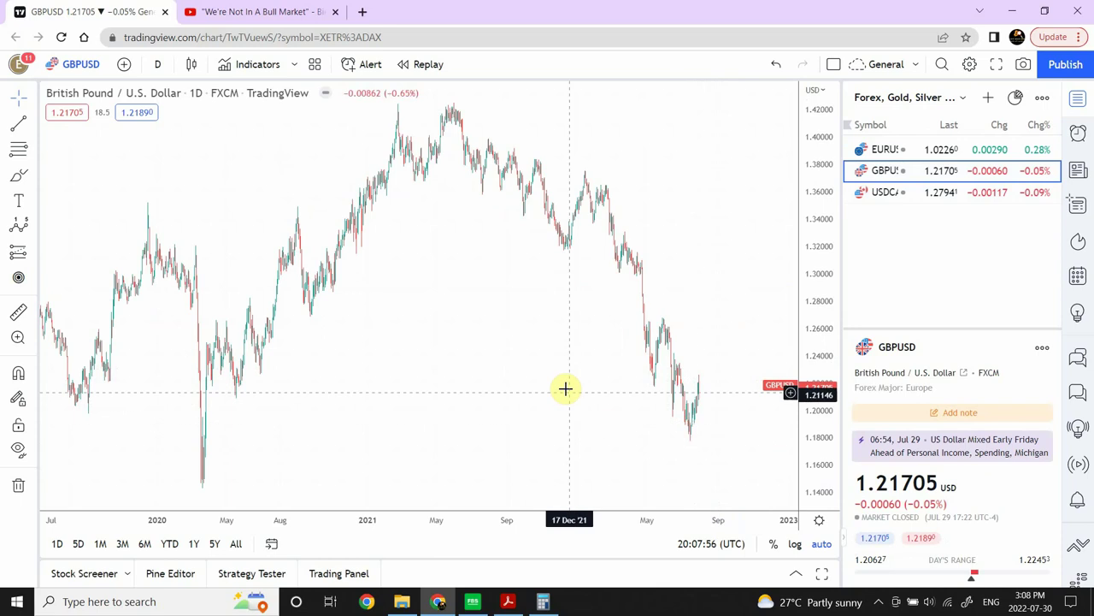
drag(584, 377, 507, 367)
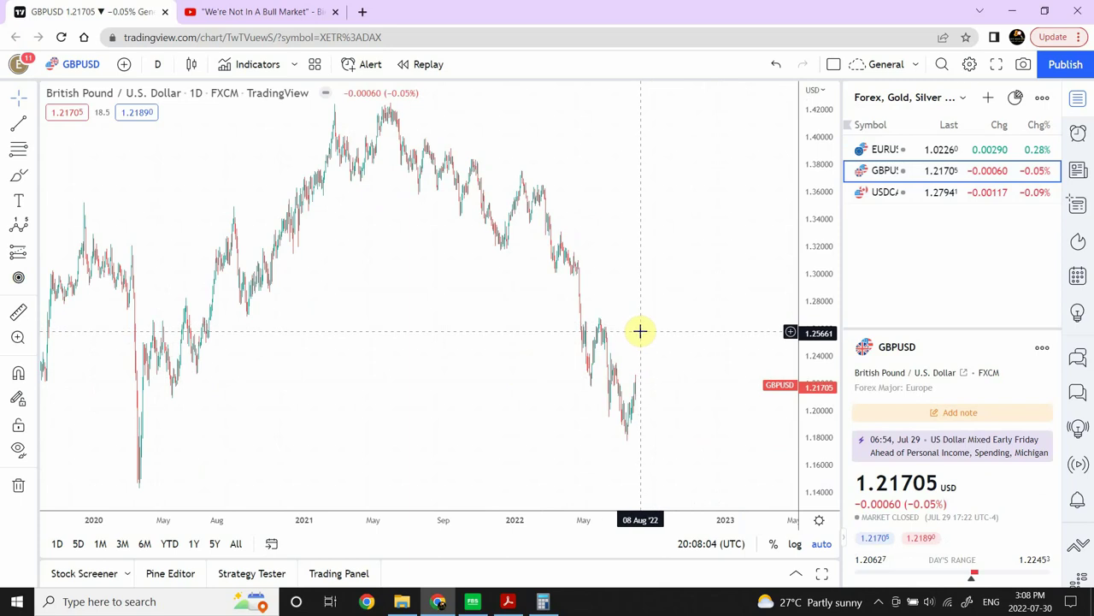
Draw a steep rising trend line just beyond the latest daily candle, from about 1.2070 to about 1.2510 in early August 2022.
mouse_move(479, 489)
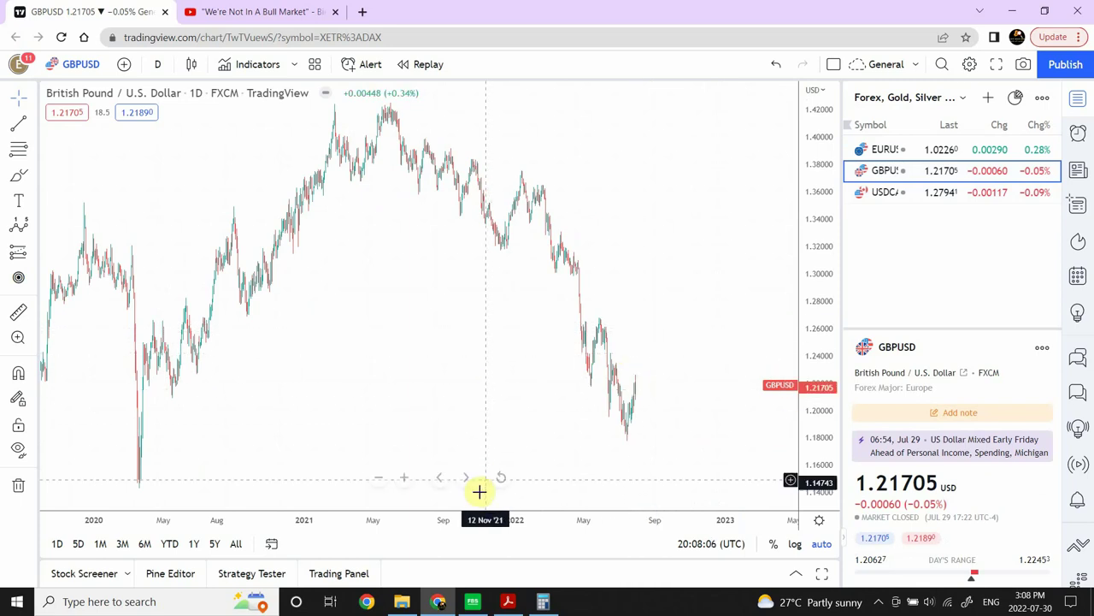
click(404, 479)
click(404, 479)
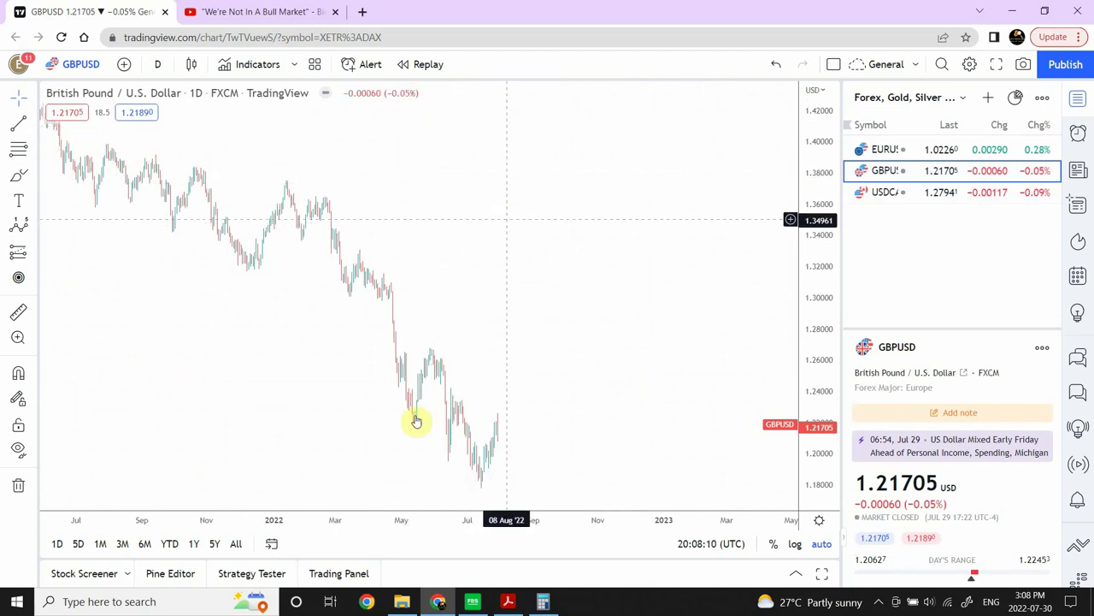
mouse_move(366, 487)
click(404, 481)
click(405, 481)
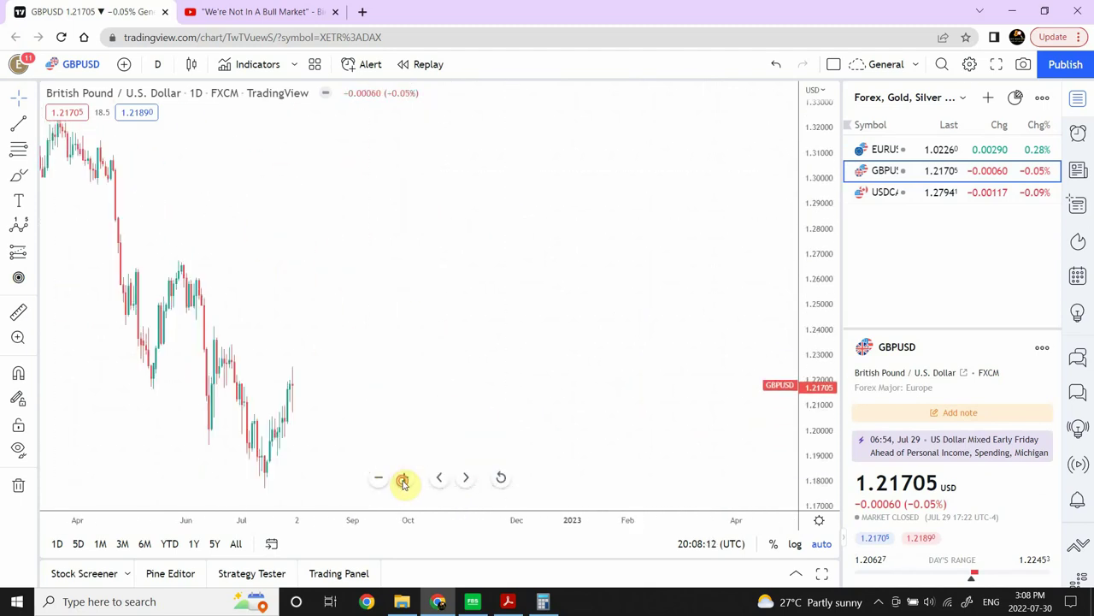
scroll(813, 355, left, 3)
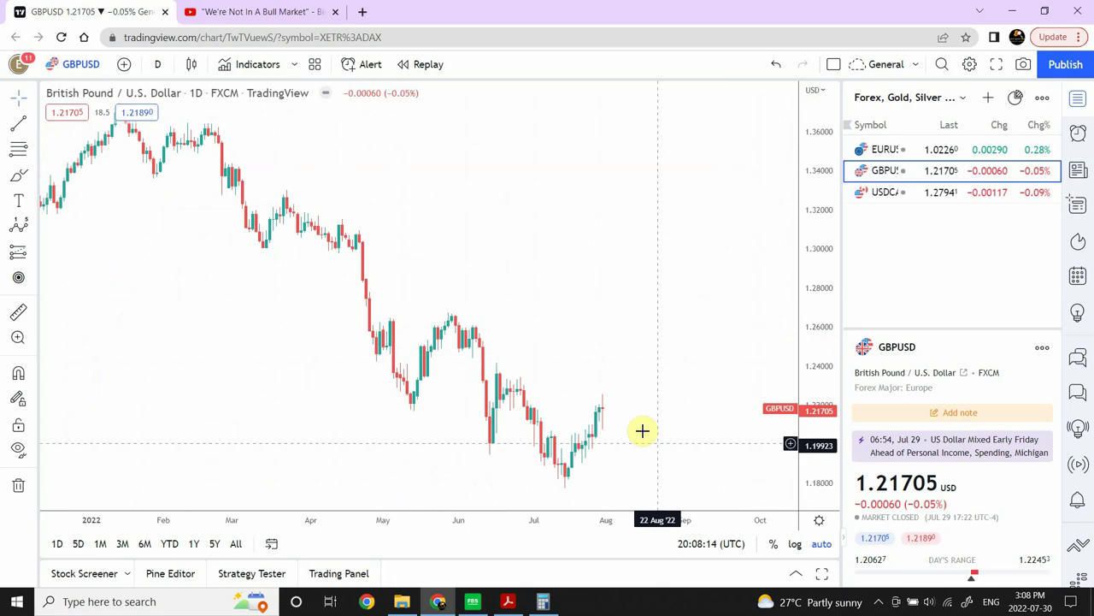
click(14, 125)
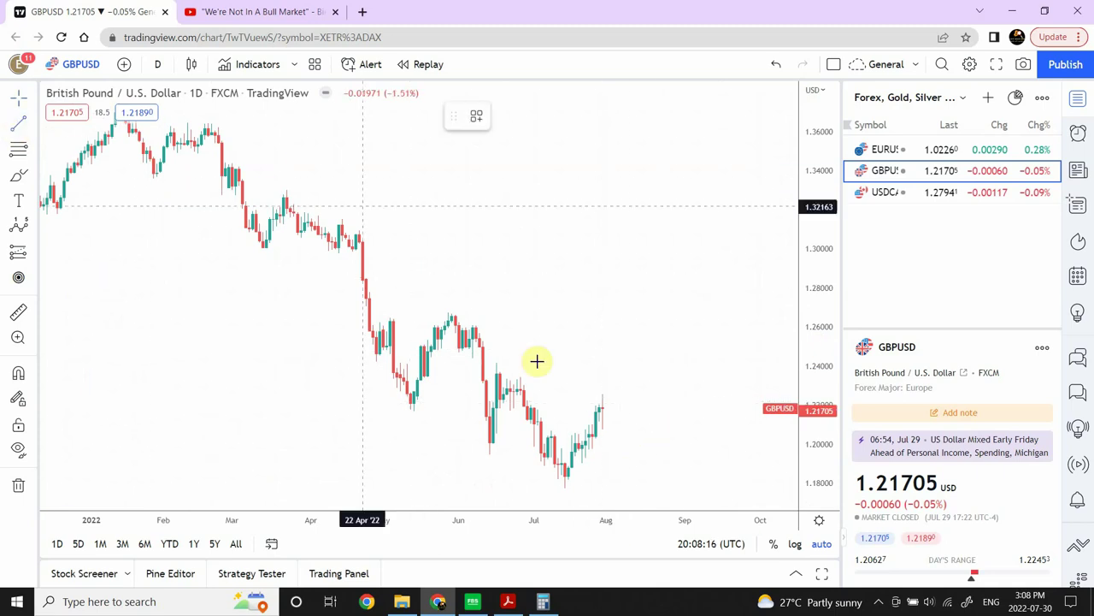
click(609, 428)
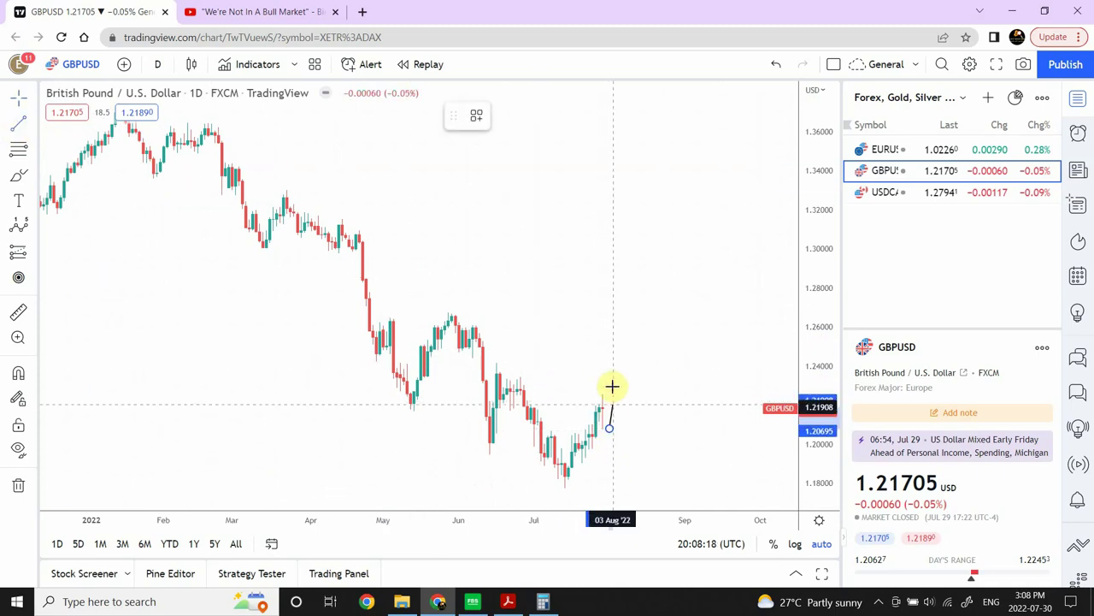
click(624, 344)
click(630, 315)
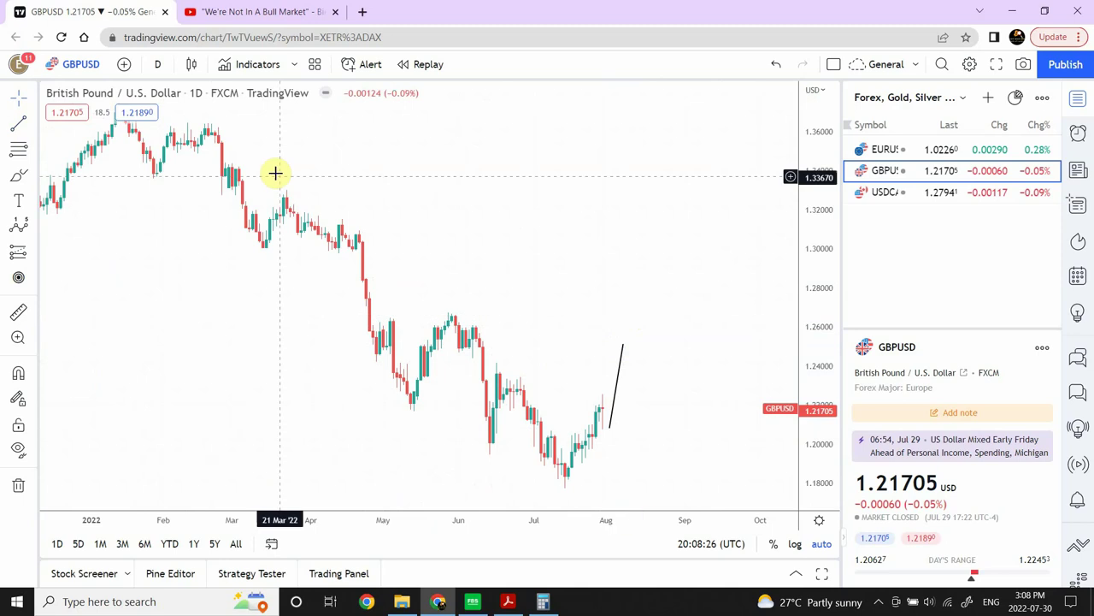
Switch the GBPUSD chart to the 1-hour interval with the price history since mid-June 2022 in view.
click(159, 68)
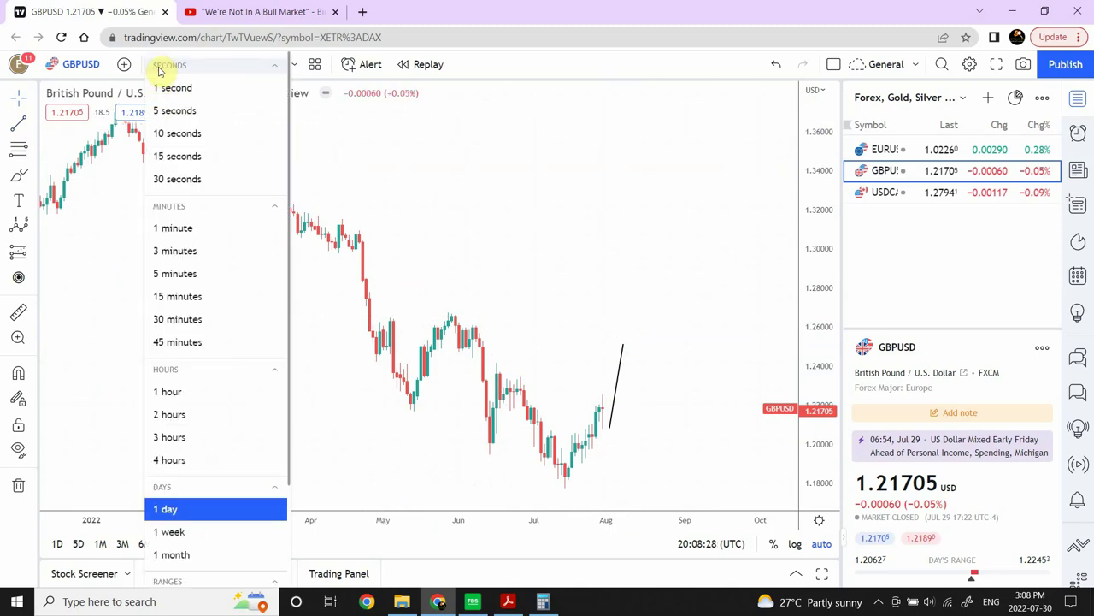
click(188, 395)
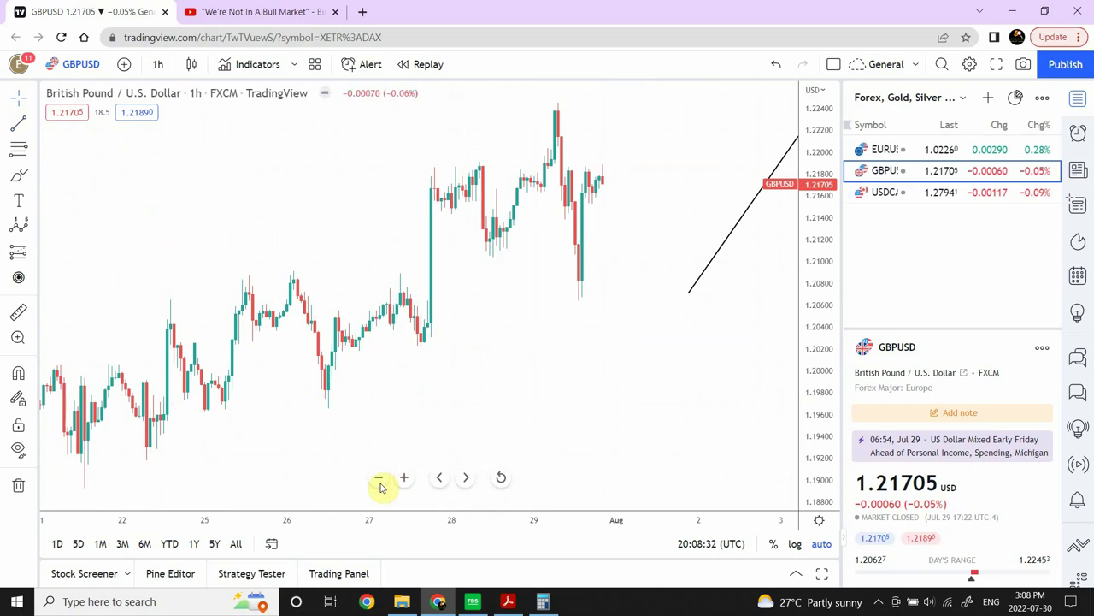
click(378, 481)
click(379, 480)
click(381, 484)
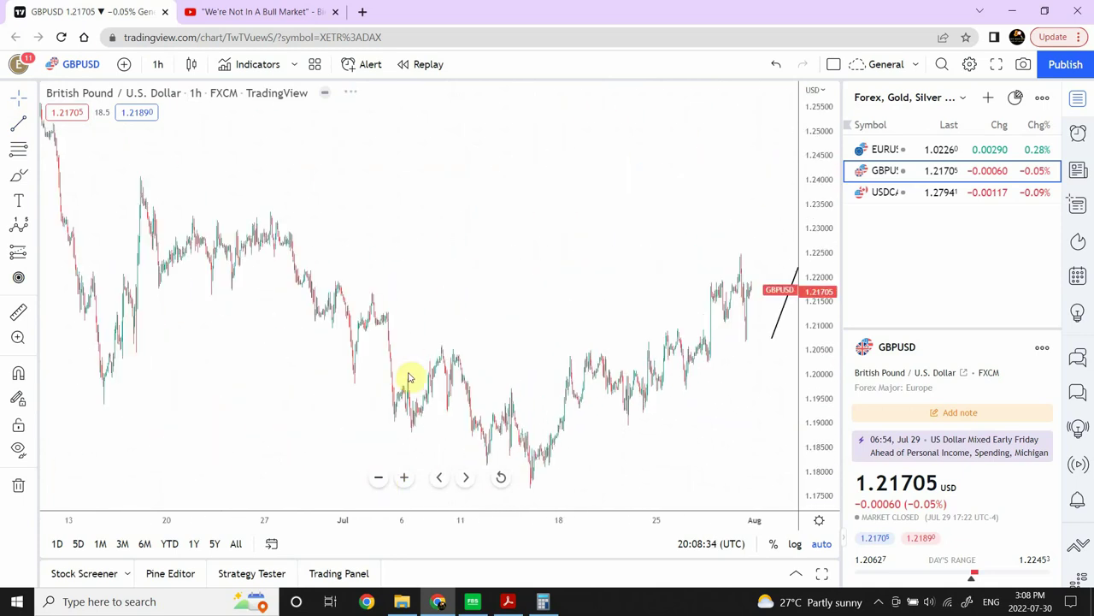
drag(625, 188, 583, 210)
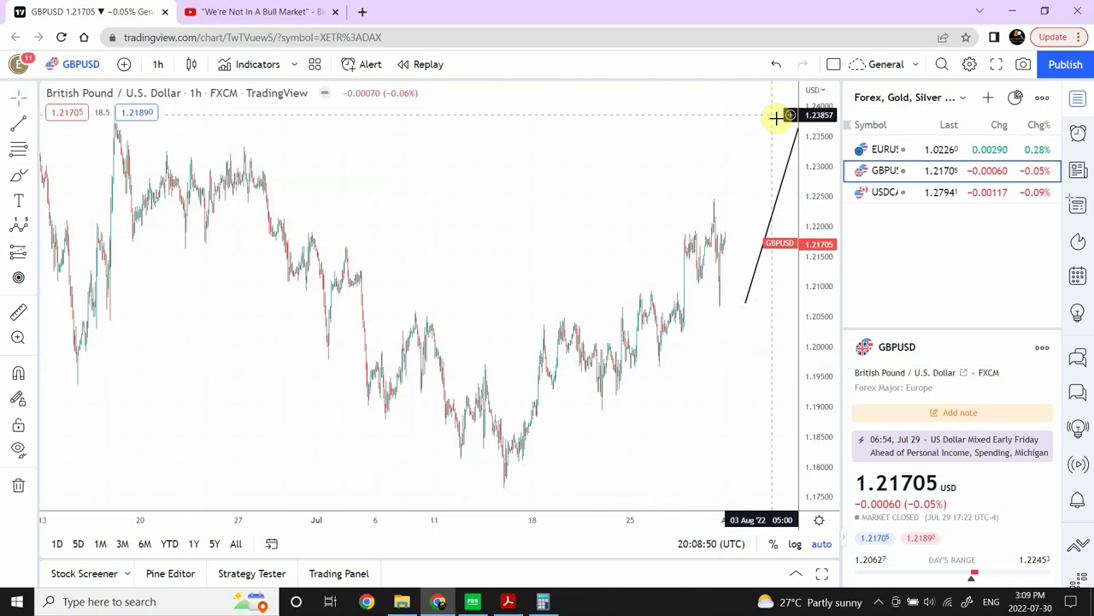
drag(571, 254, 505, 312)
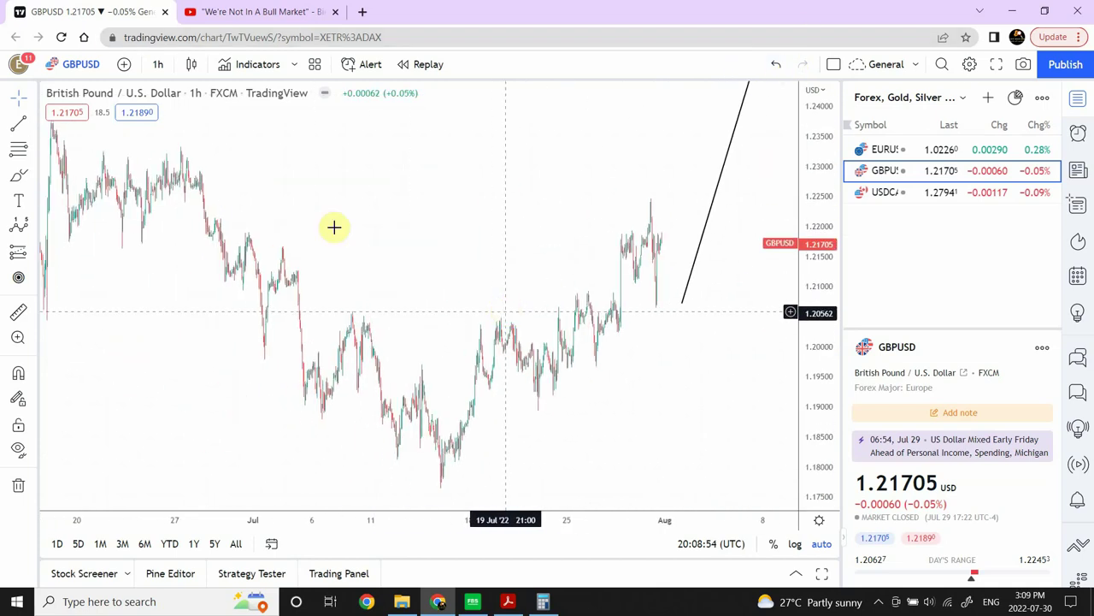
Place an Elliott Correction Wave (ABC) with 0 near the mid-July low at 1.1778, A at 1.2055, B at 1.1957 and C beside the trend line.
click(33, 227)
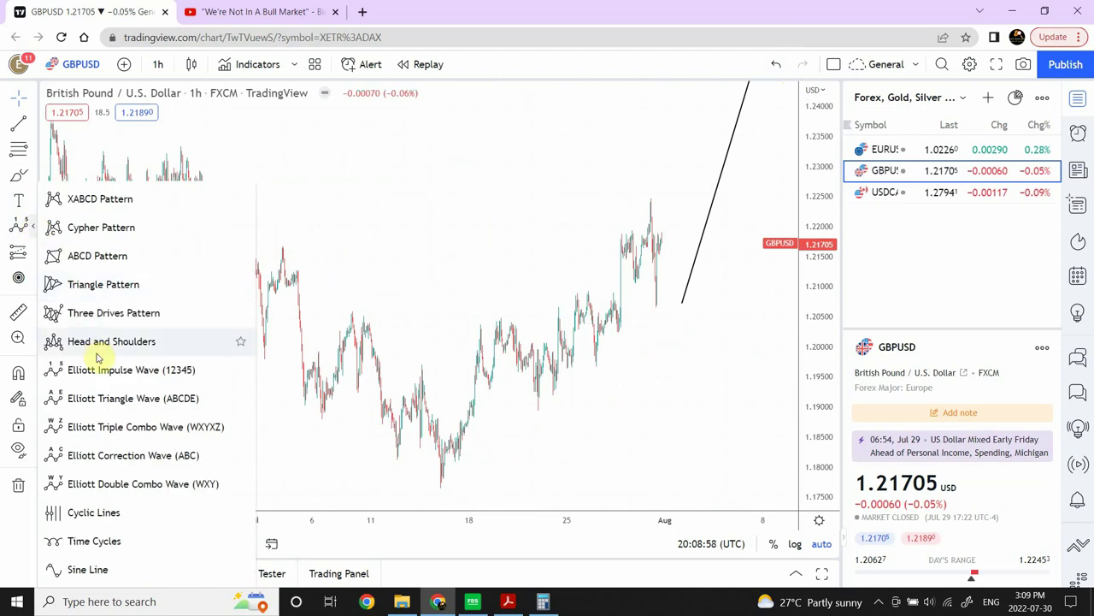
click(129, 455)
click(472, 324)
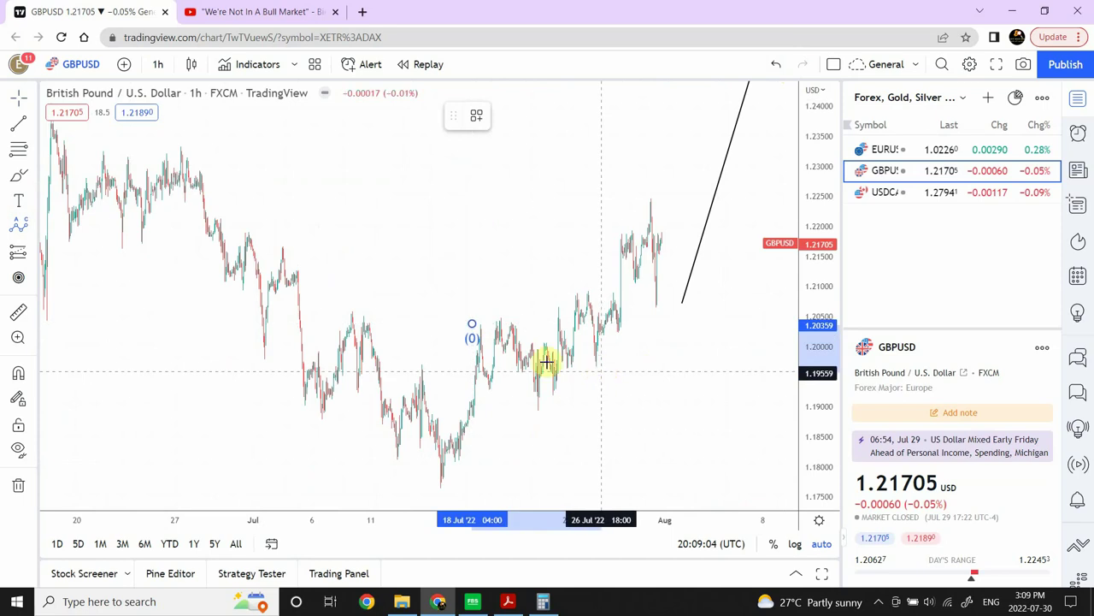
click(472, 312)
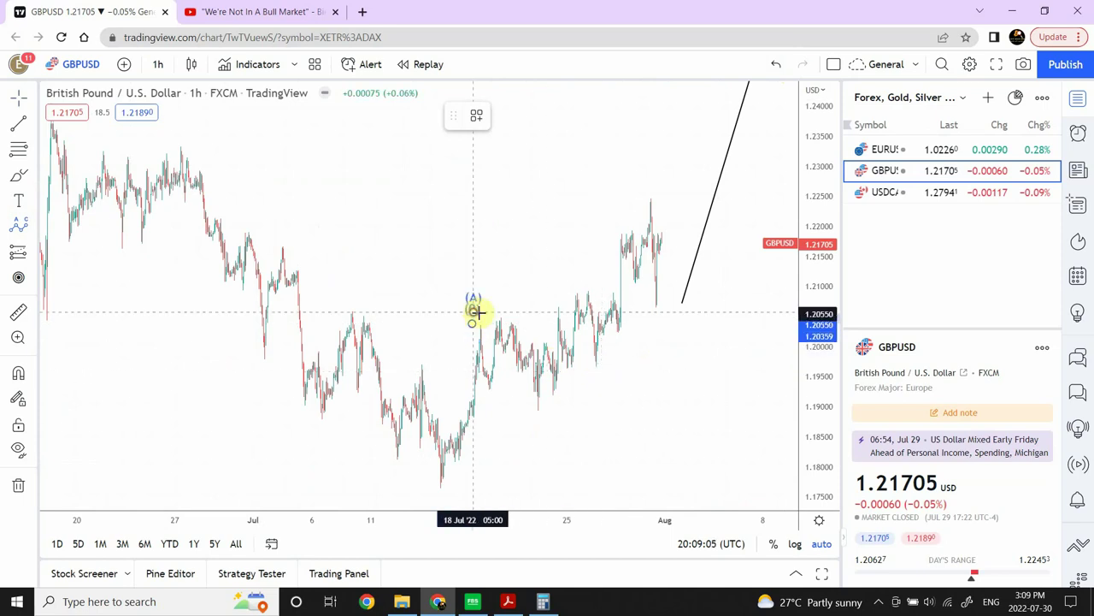
click(599, 368)
click(733, 89)
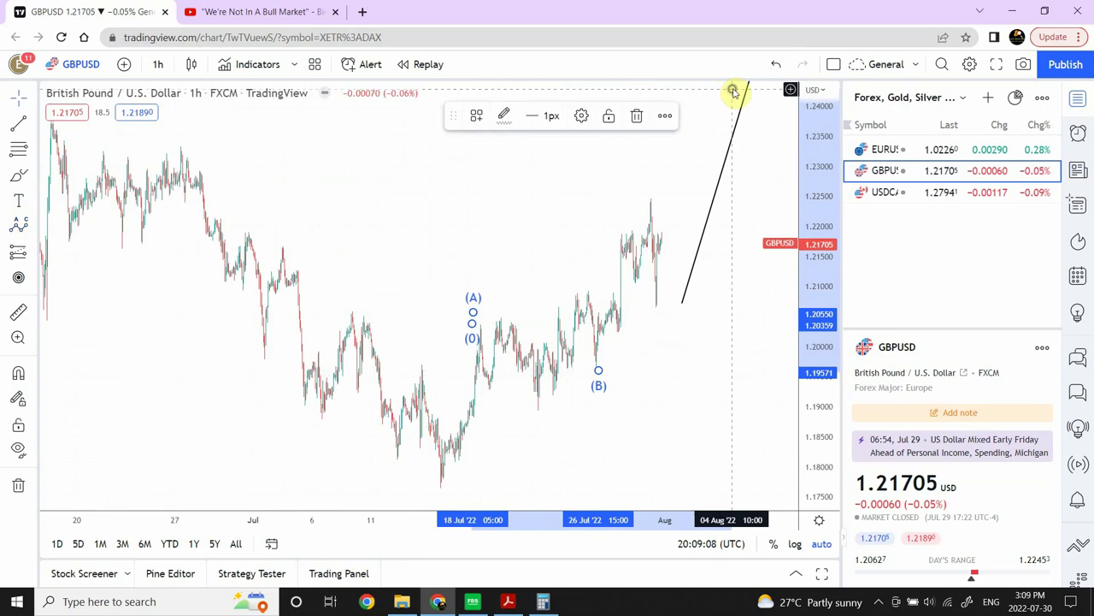
mouse_move(471, 321)
mouse_down()
mouse_move(442, 476)
mouse_move(428, 477)
mouse_up()
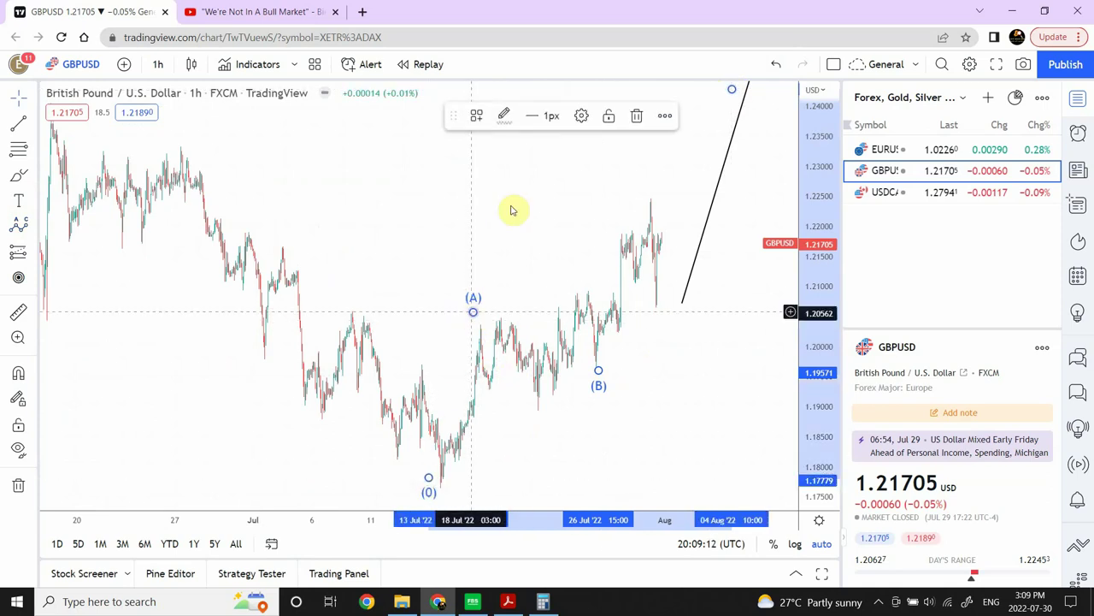
Set the degree of the ABC correction wave to Minor.
click(581, 115)
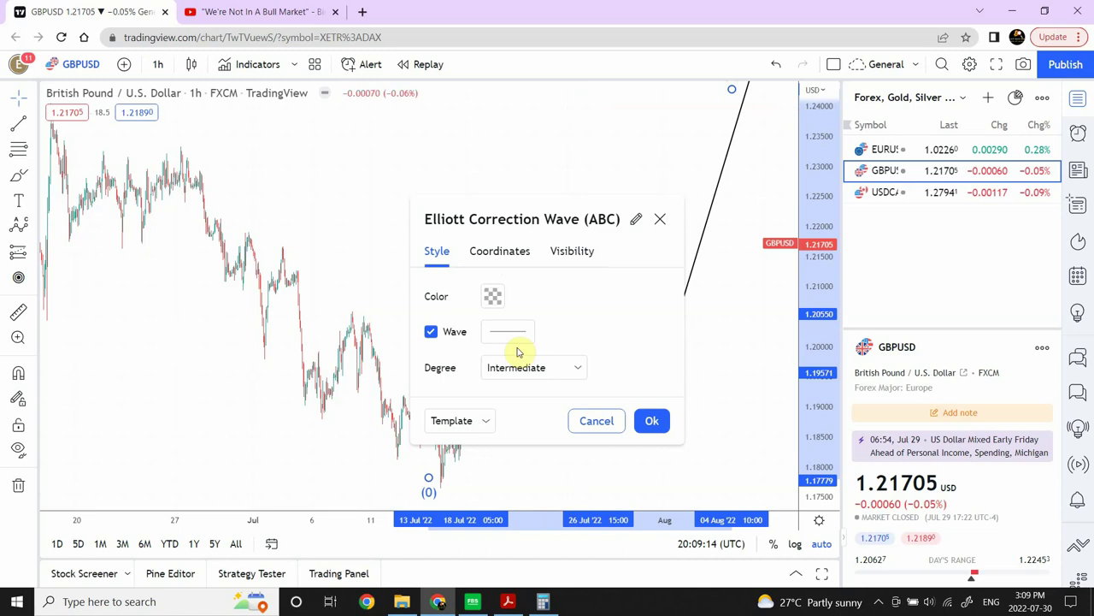
click(560, 368)
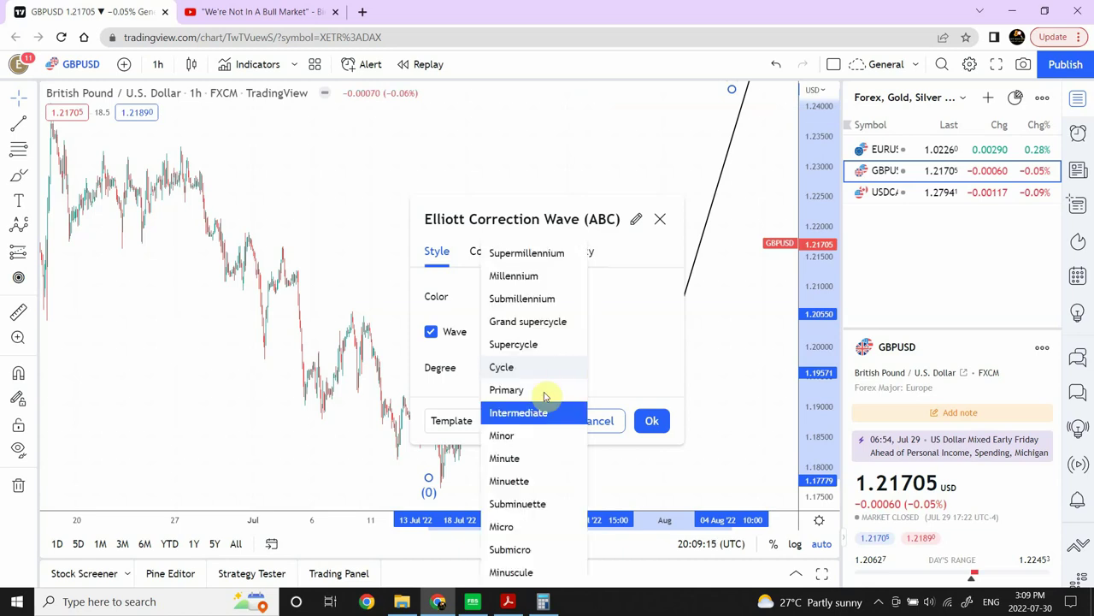
click(530, 437)
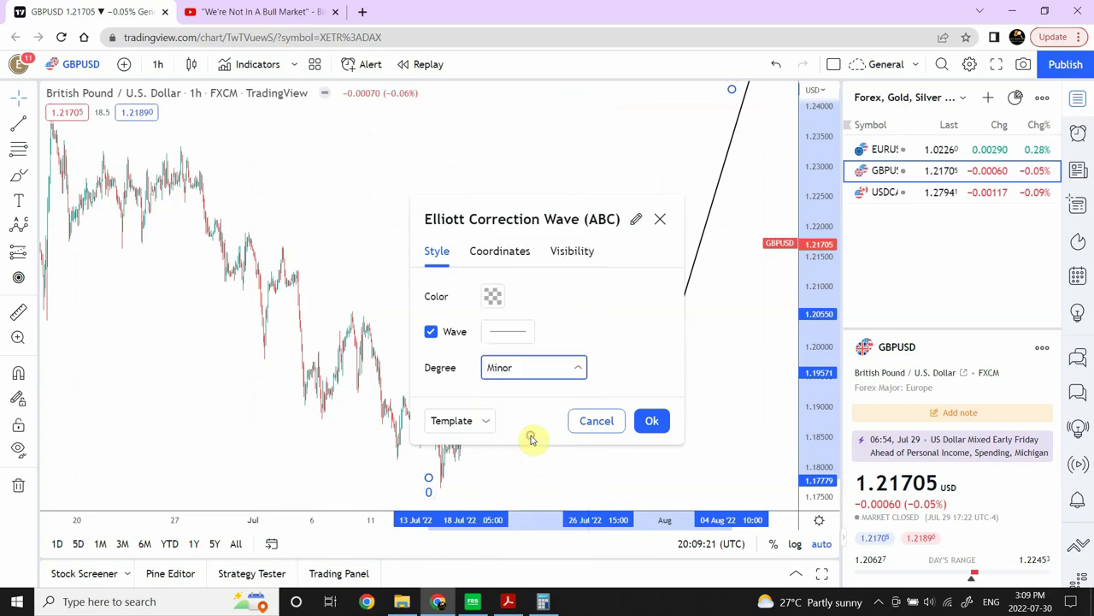
click(652, 422)
Place an Elliott Impulse Wave (12345) starting at B, with i at 1.2242, ii at 1.2054 and iii to v projected into August.
drag(579, 188, 416, 219)
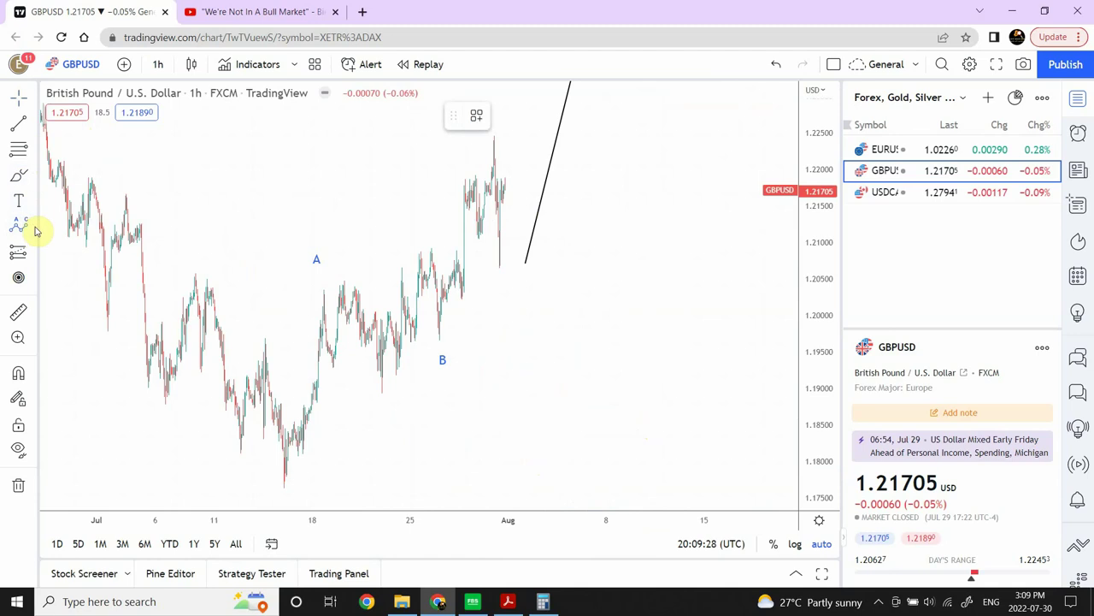
click(34, 229)
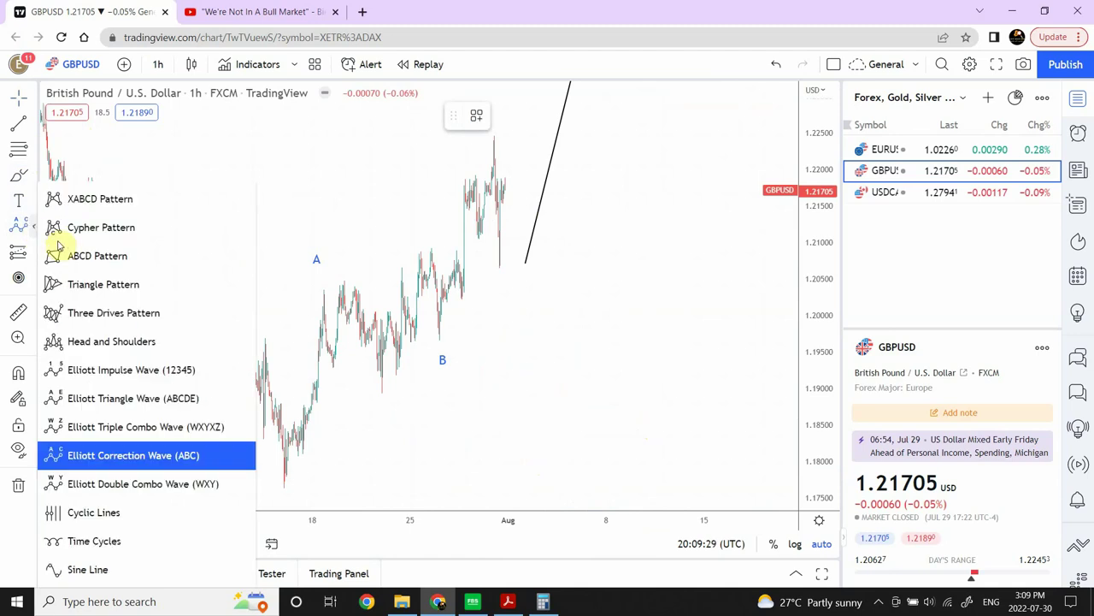
click(138, 375)
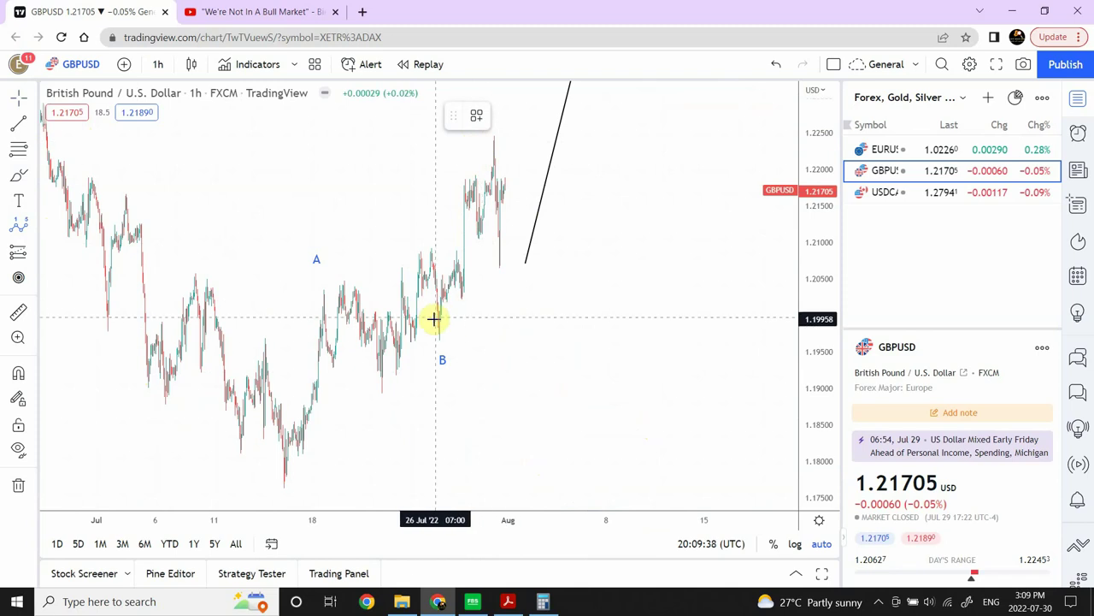
click(448, 343)
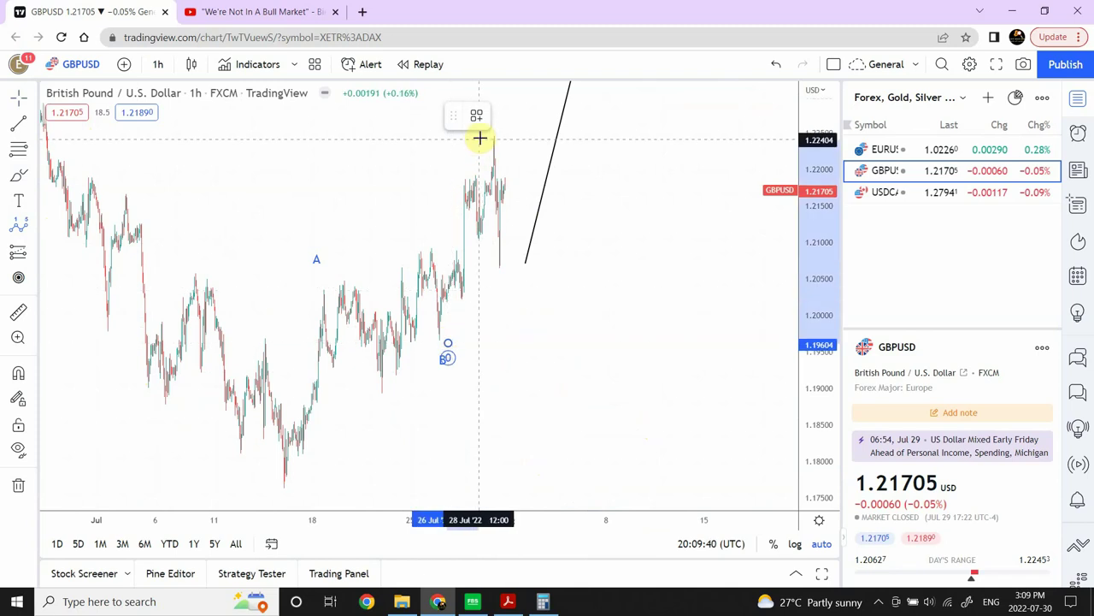
click(512, 209)
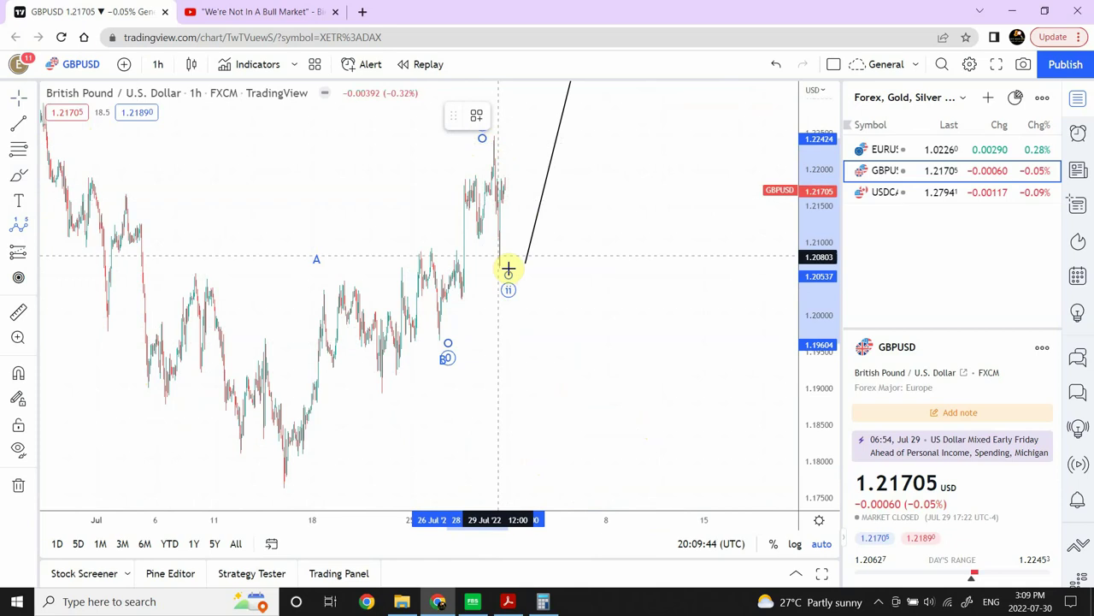
click(508, 272)
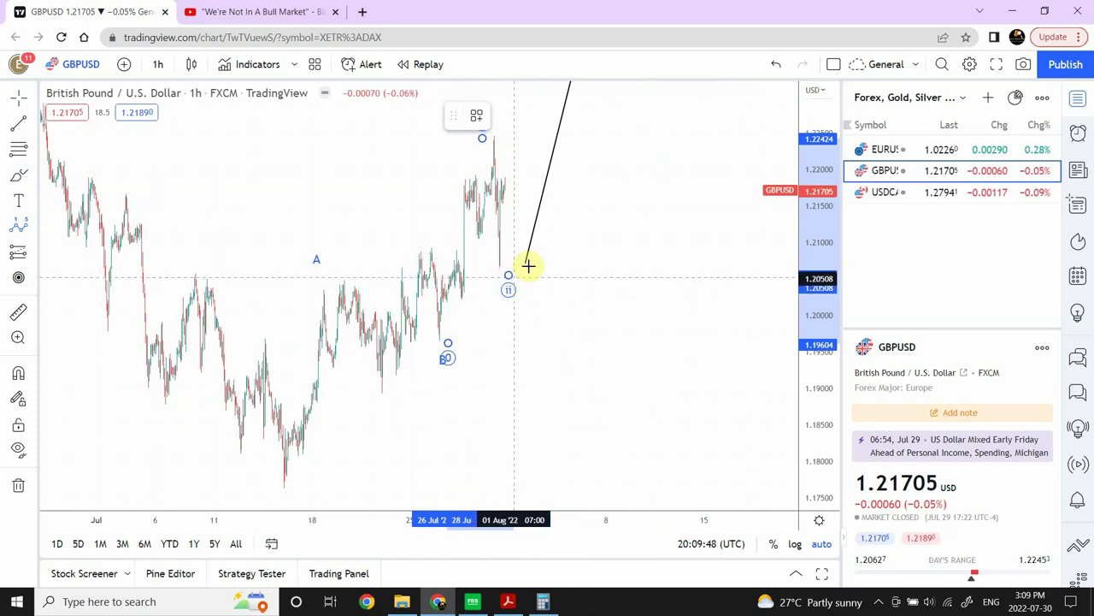
click(632, 125)
click(651, 97)
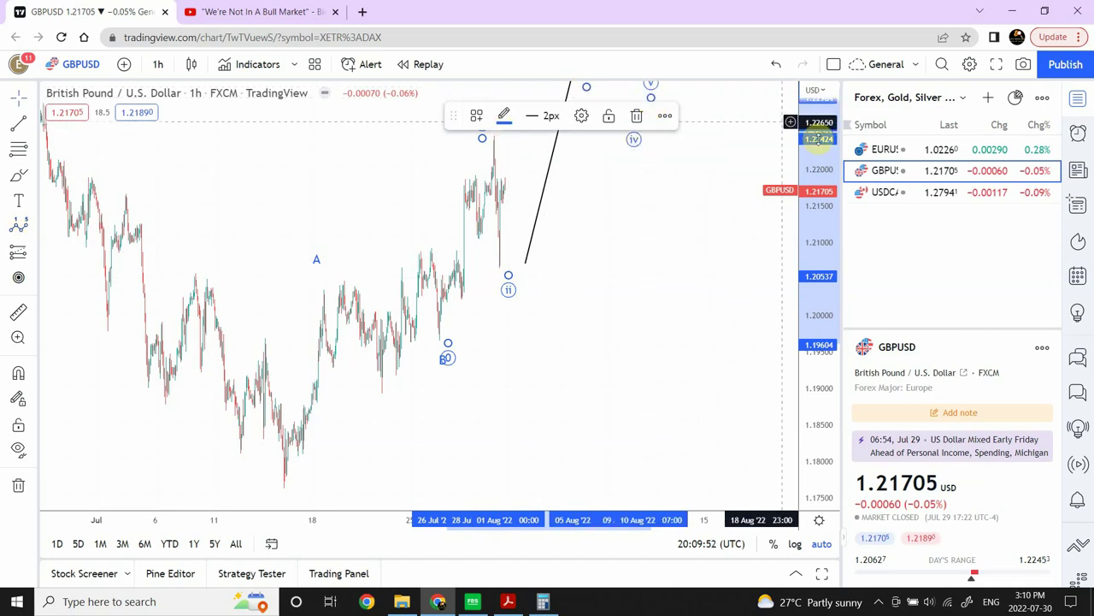
Reposition the projected impulse labels, with iii at about 1.2372, iv at about 1.2323 and v at about 1.2474 in early August.
drag(826, 218, 796, 371)
drag(578, 165, 525, 154)
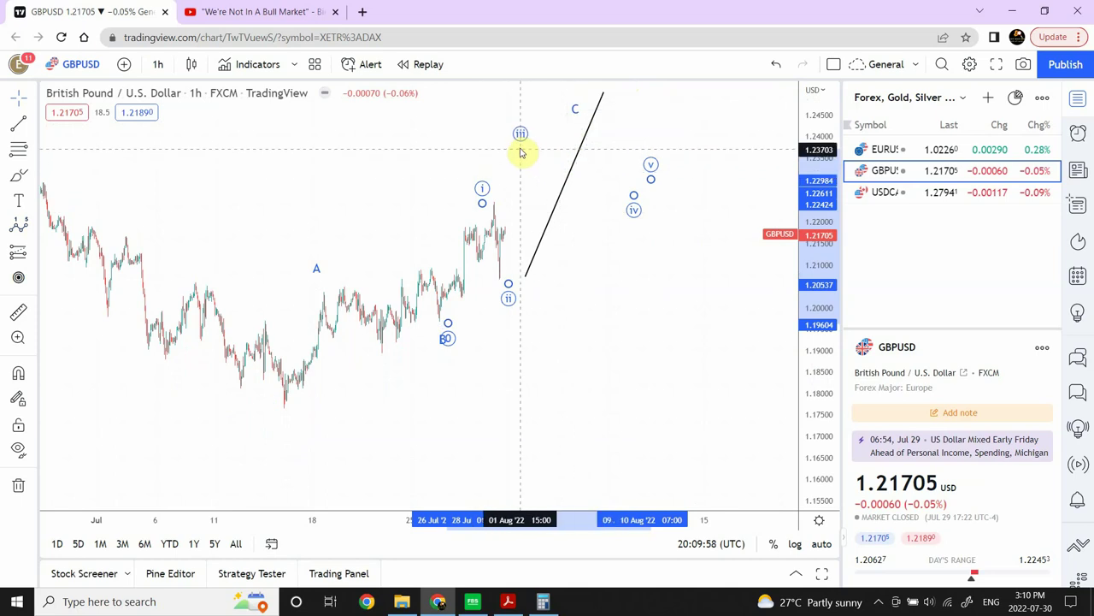
mouse_move(631, 195)
mouse_down()
mouse_move(590, 190)
mouse_move(581, 169)
mouse_up()
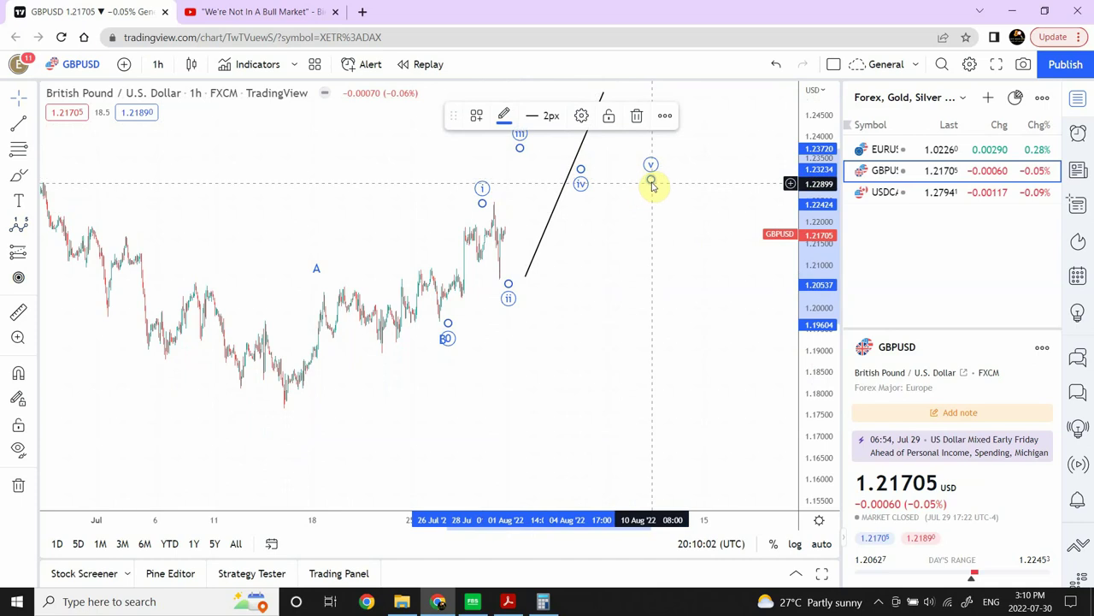
mouse_move(652, 182)
mouse_down()
mouse_move(586, 151)
mouse_move(556, 106)
mouse_up()
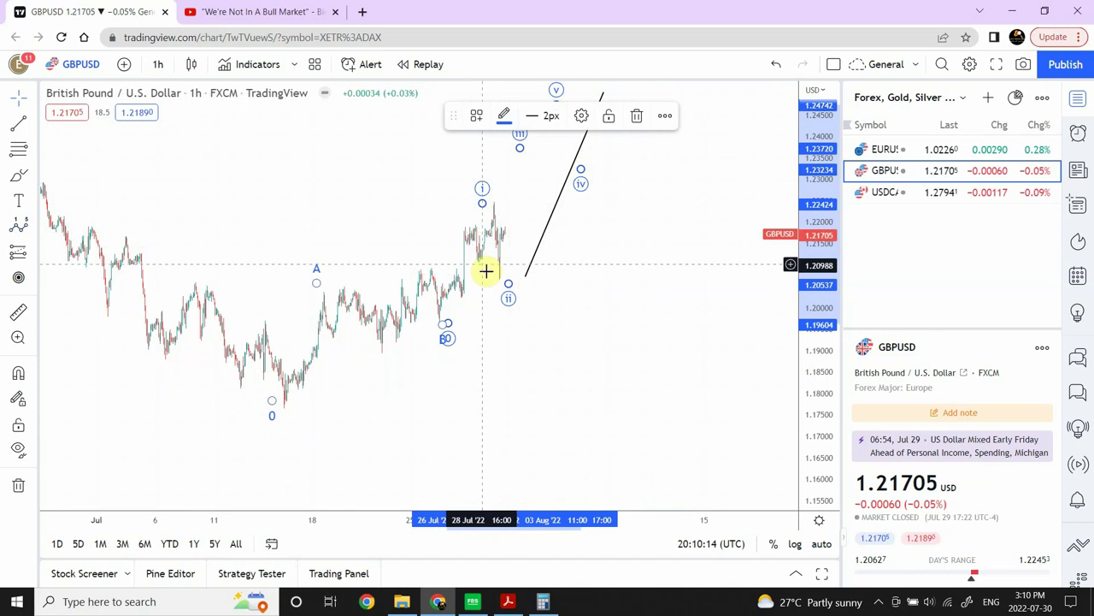
click(505, 232)
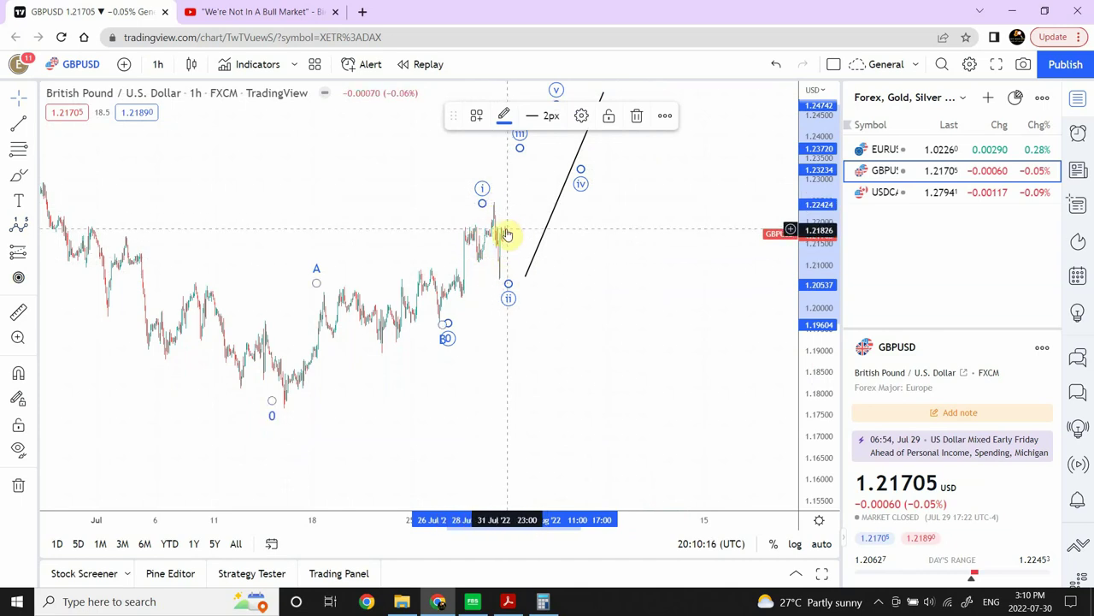
click(516, 278)
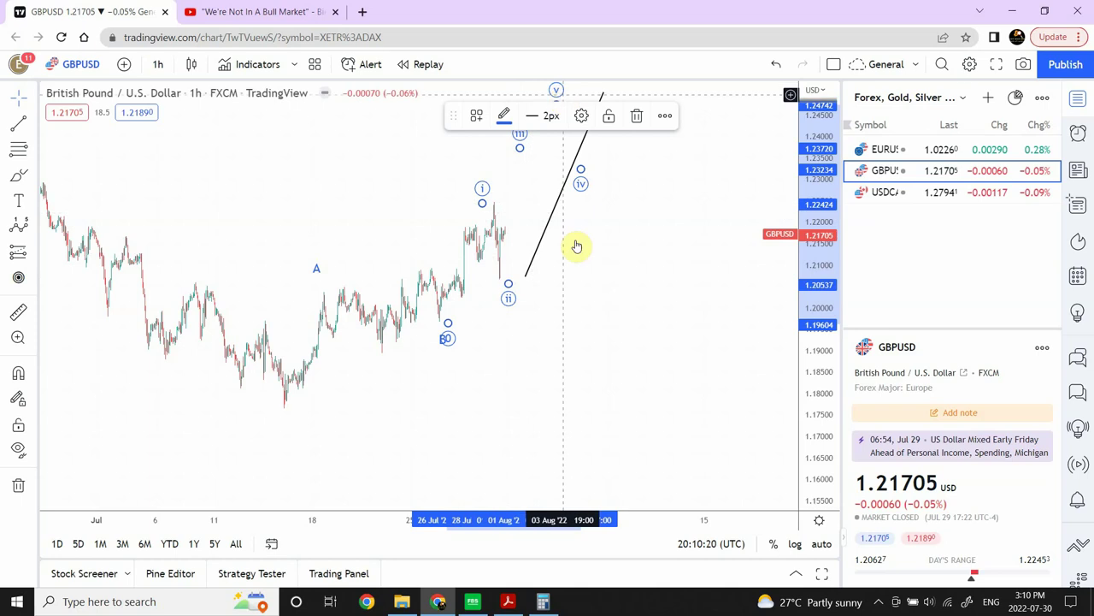
click(508, 217)
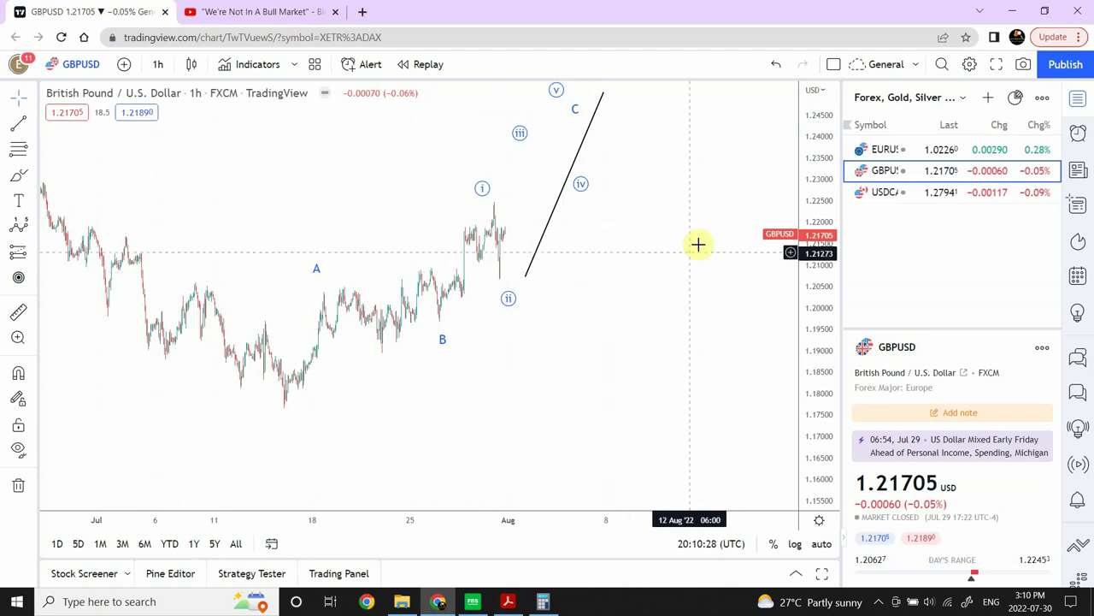
Switch the chart to USDCAD and set its interval to 1 day.
click(953, 191)
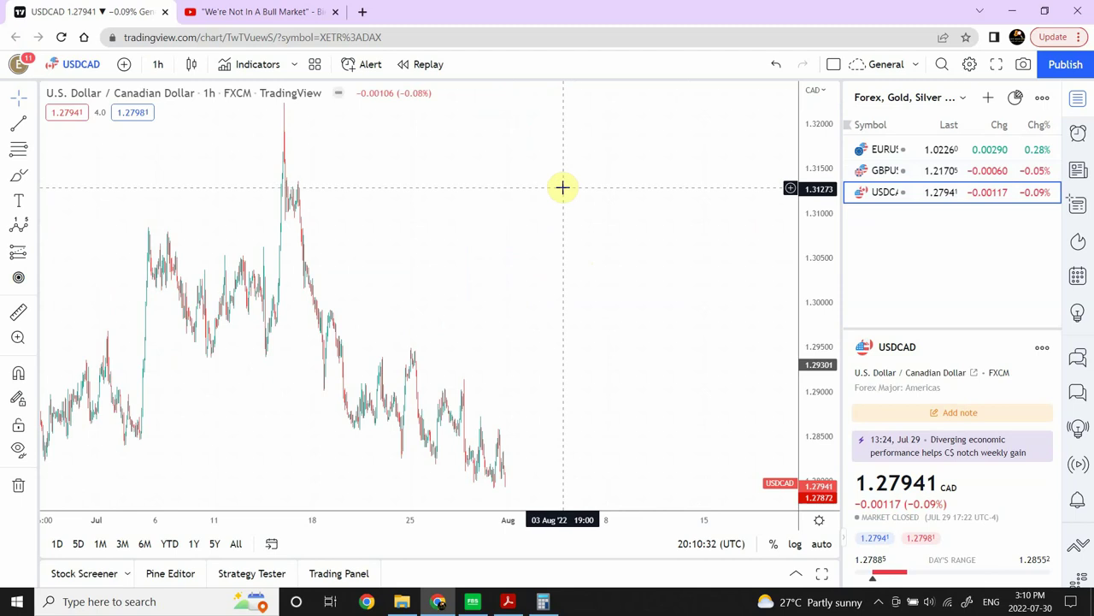
click(159, 64)
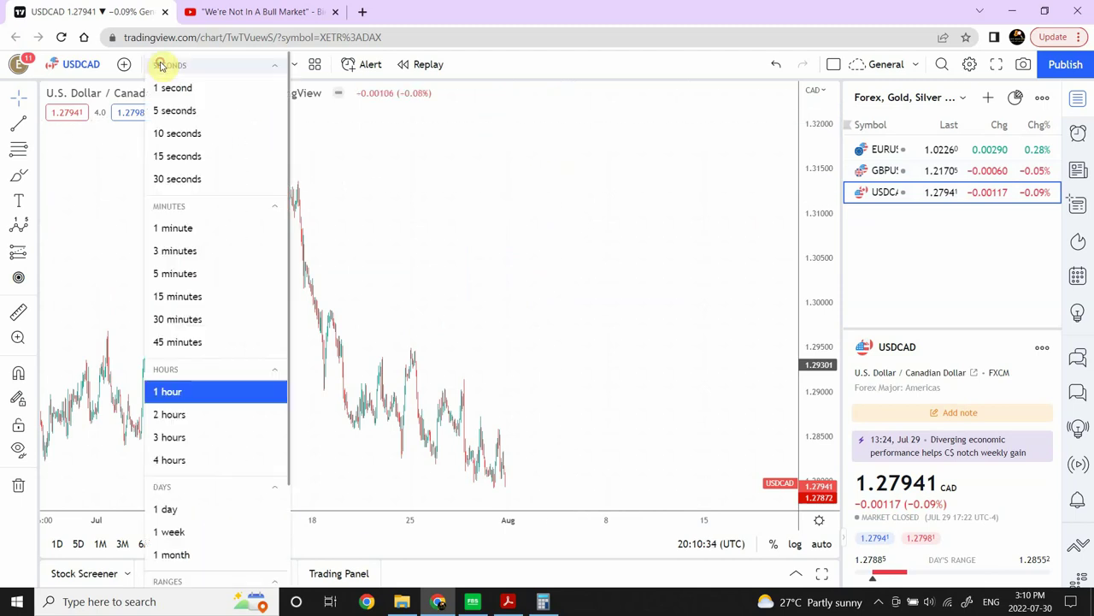
click(185, 509)
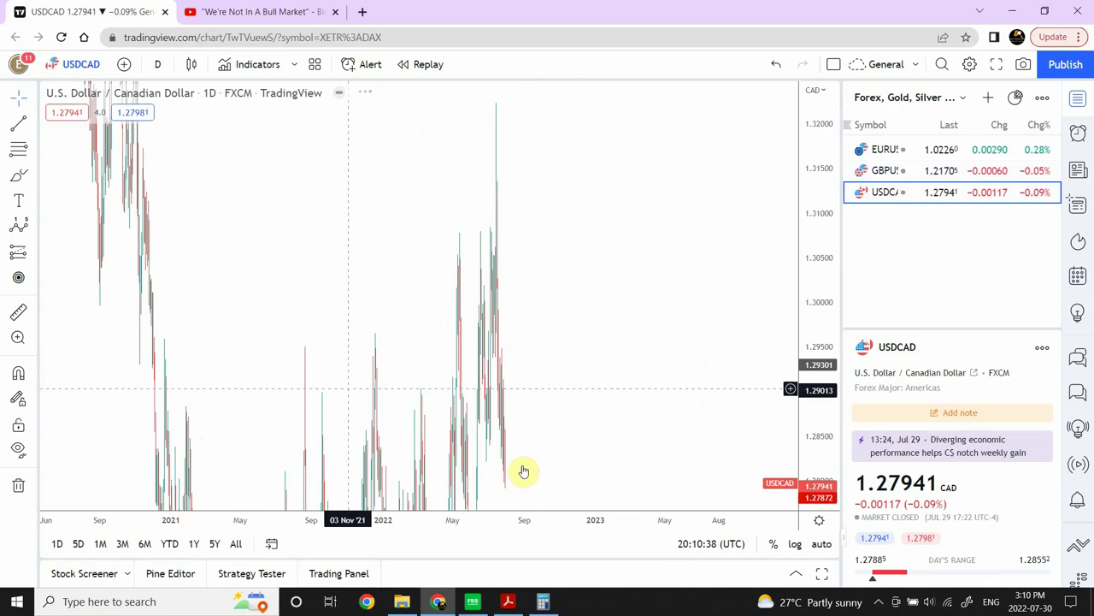
Turn on automatic price scaling and frame the daily USDCAD candles from about November 2021 onward.
click(403, 479)
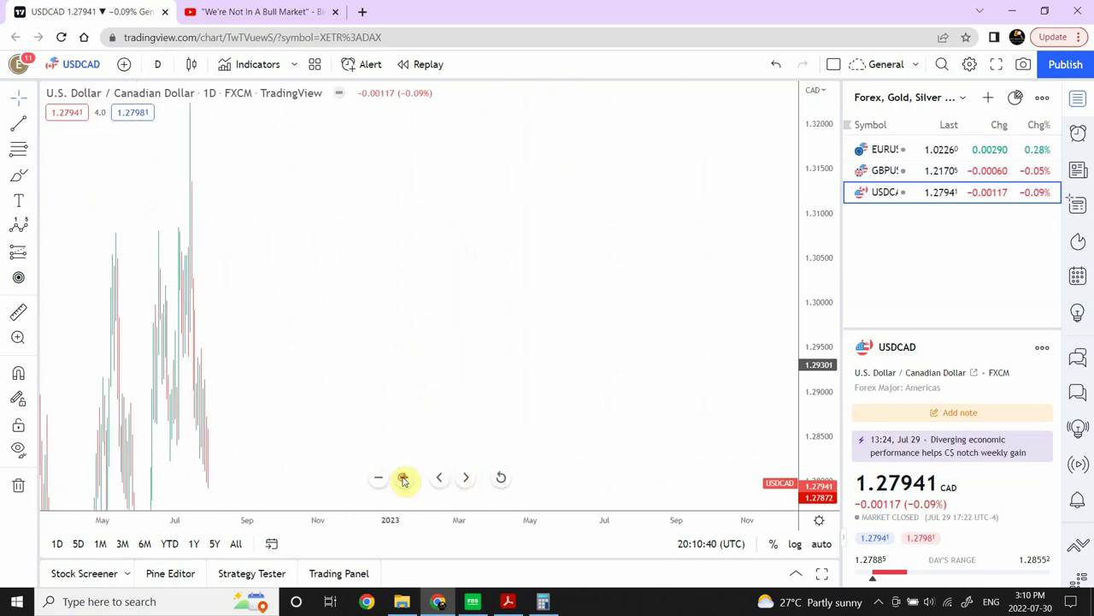
drag(330, 291, 762, 286)
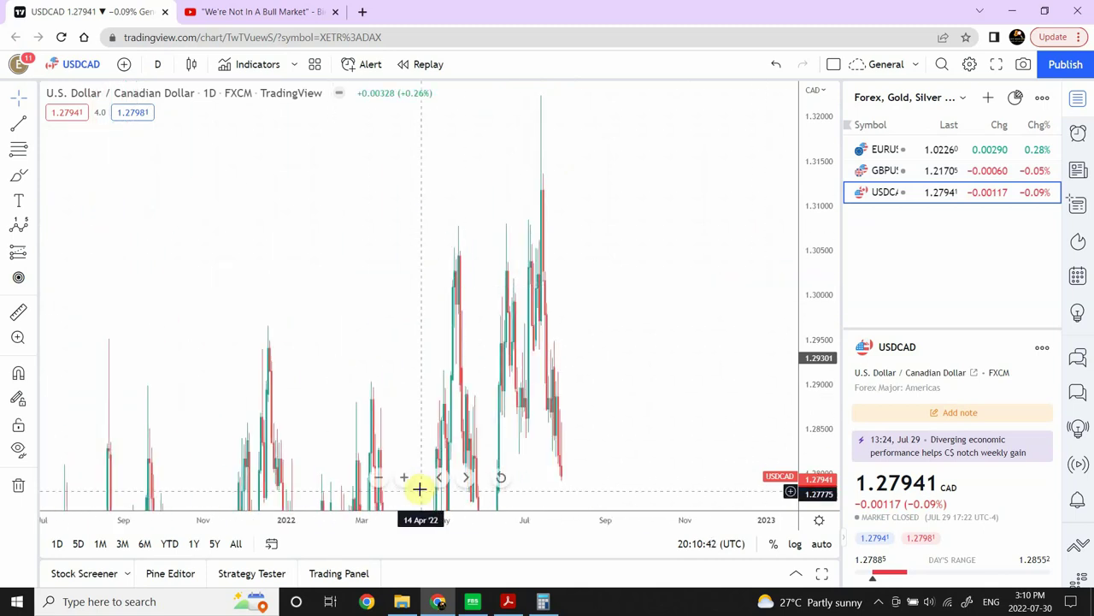
click(405, 479)
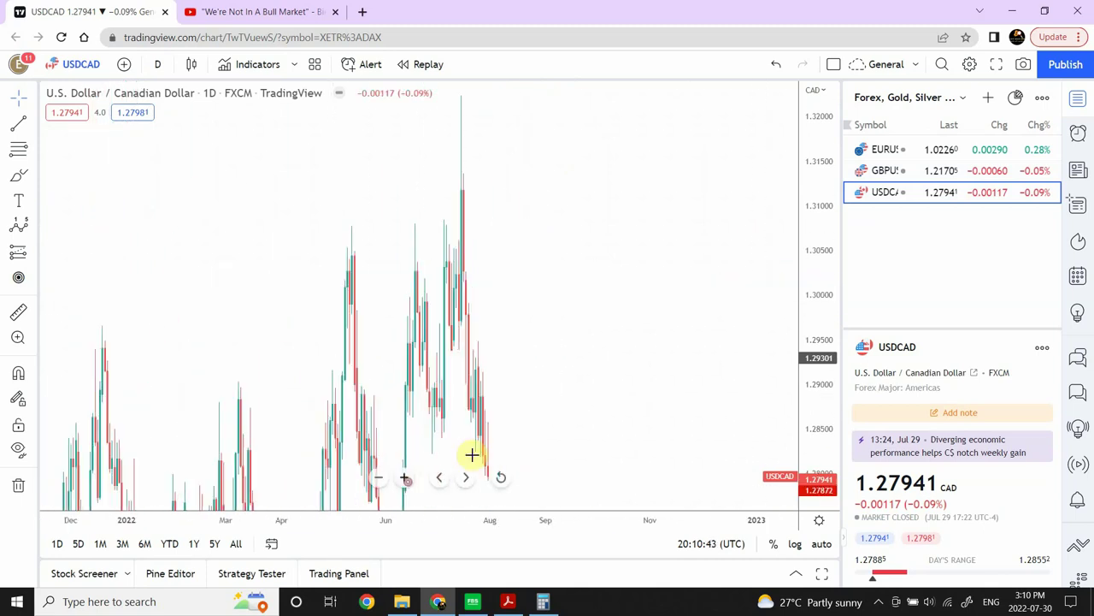
click(819, 544)
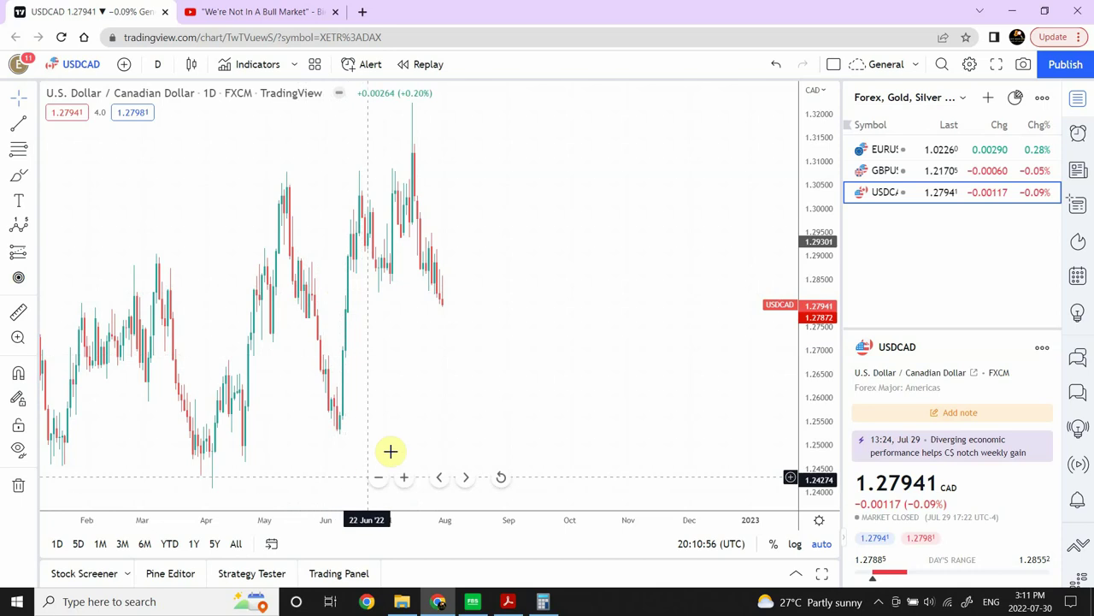
click(378, 481)
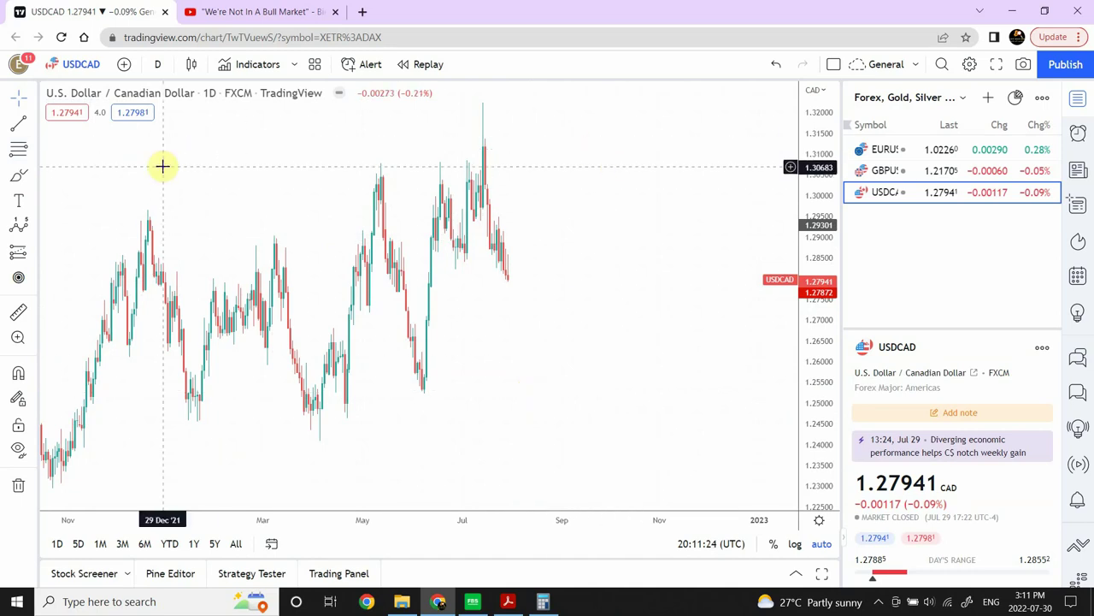
Draw a falling trend line from about 1.2787 at the late-July low to about 1.2539 on 9 August 2022.
click(17, 126)
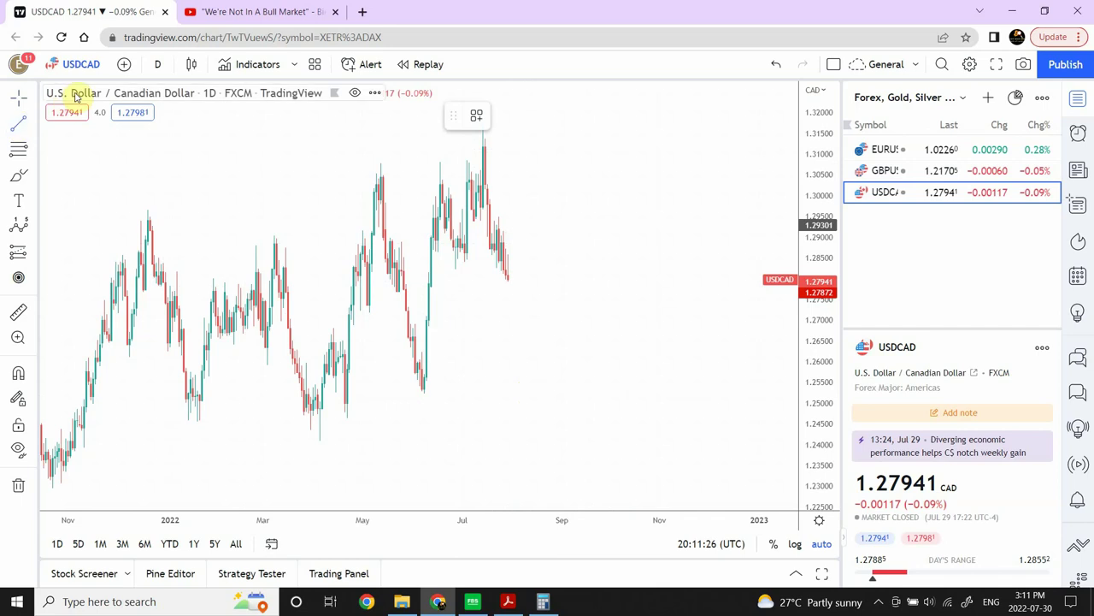
click(503, 283)
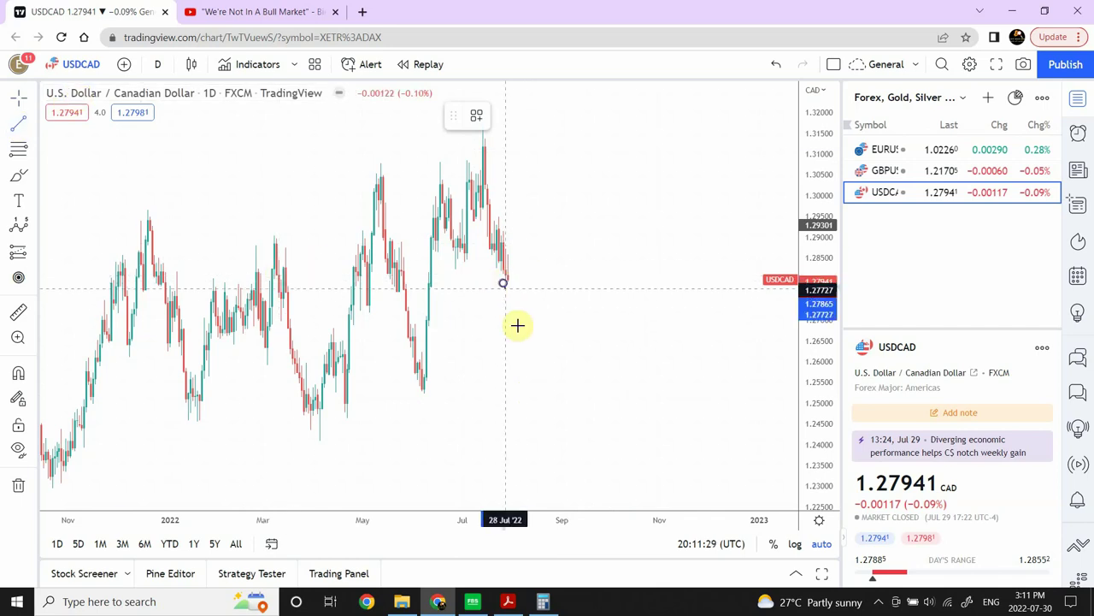
click(524, 384)
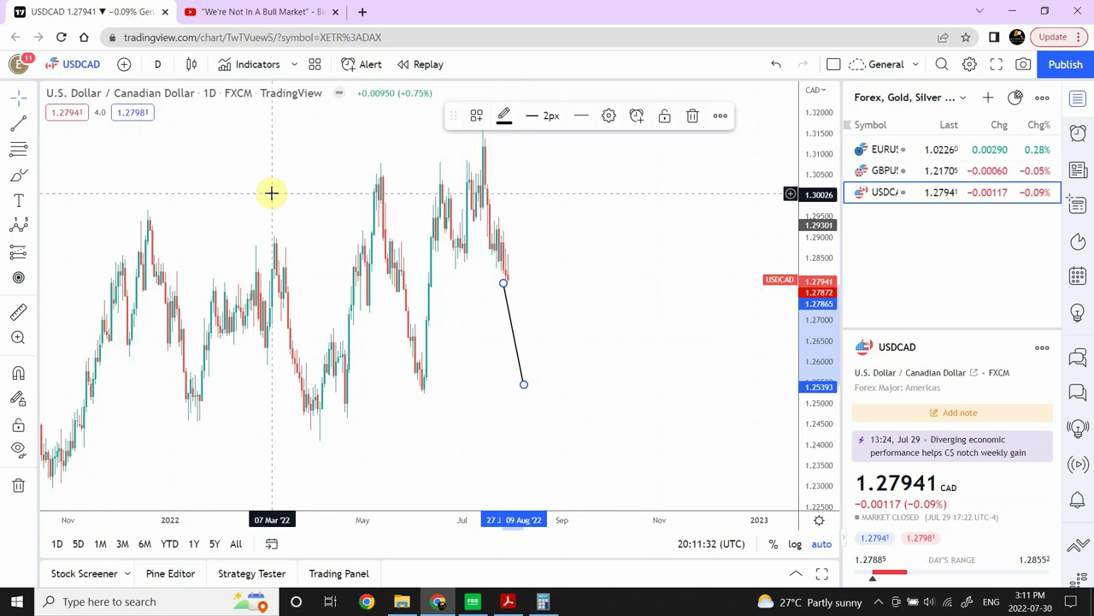
Draw a rising trend line from about 1.2534 on 12 August 2022 to above 1.32 on about 6 October 2022.
click(20, 122)
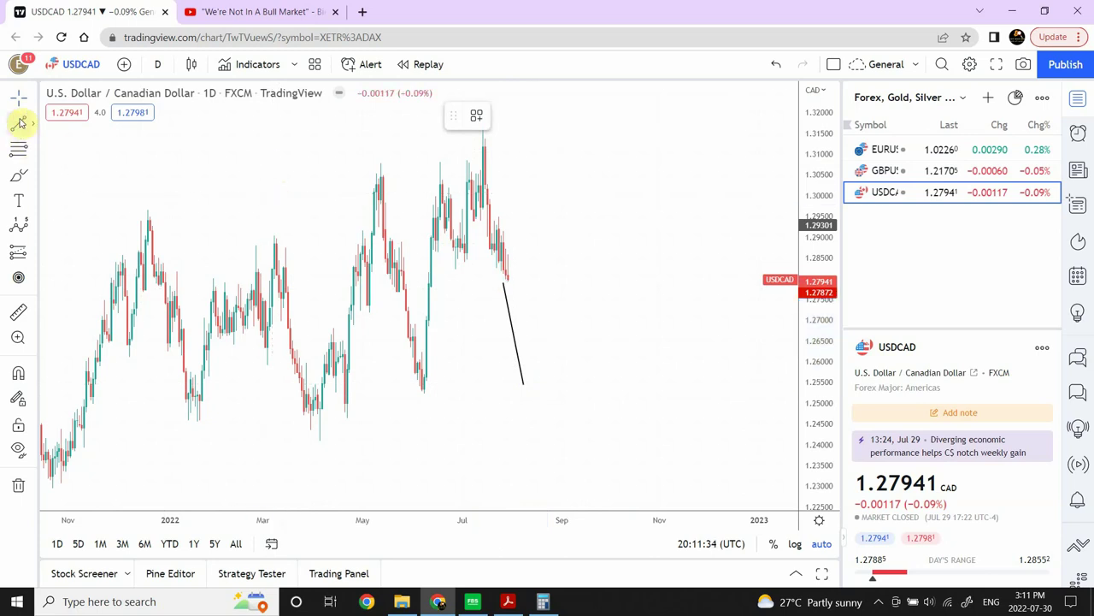
click(531, 385)
click(619, 94)
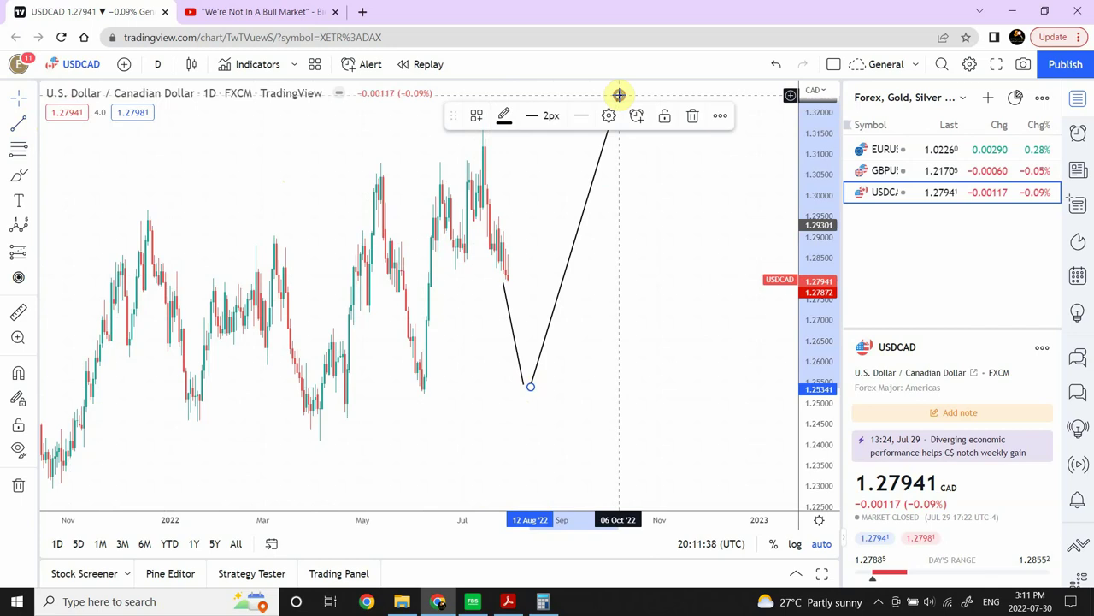
click(626, 305)
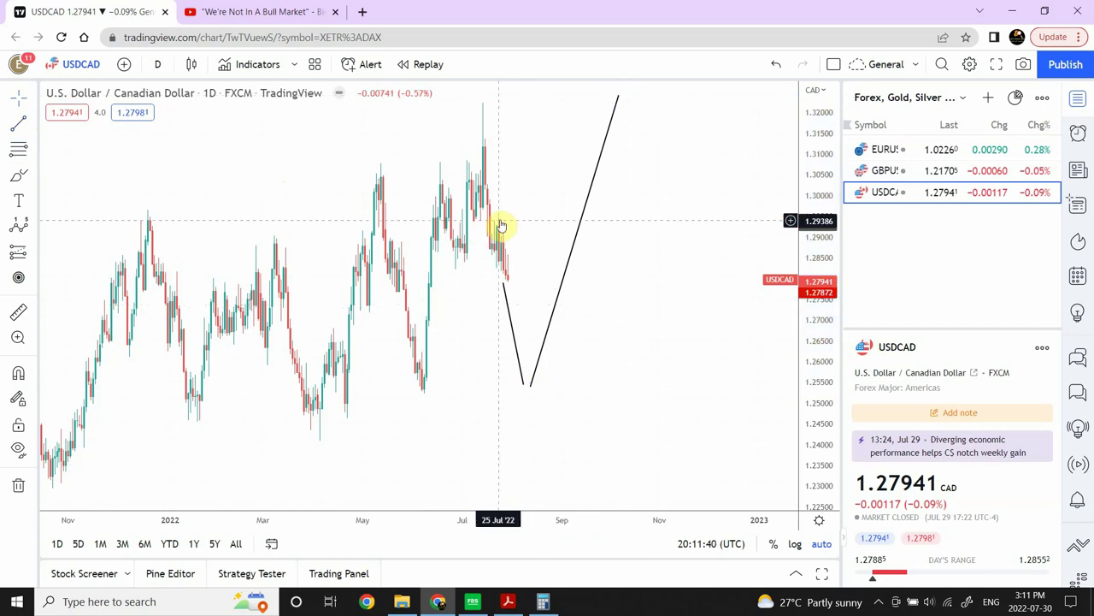
click(529, 386)
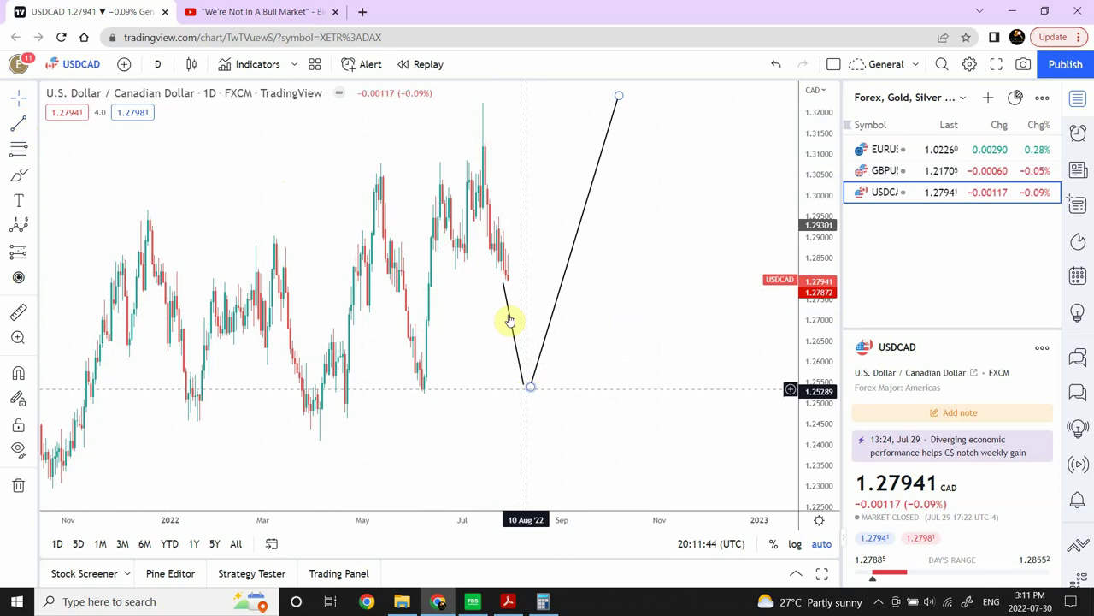
click(513, 364)
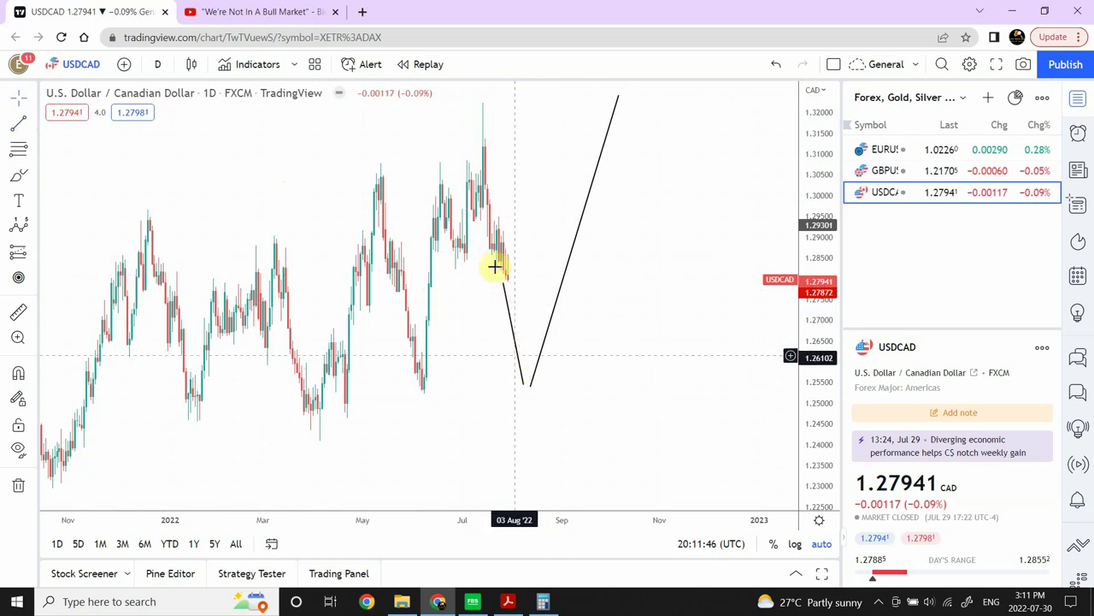
click(528, 389)
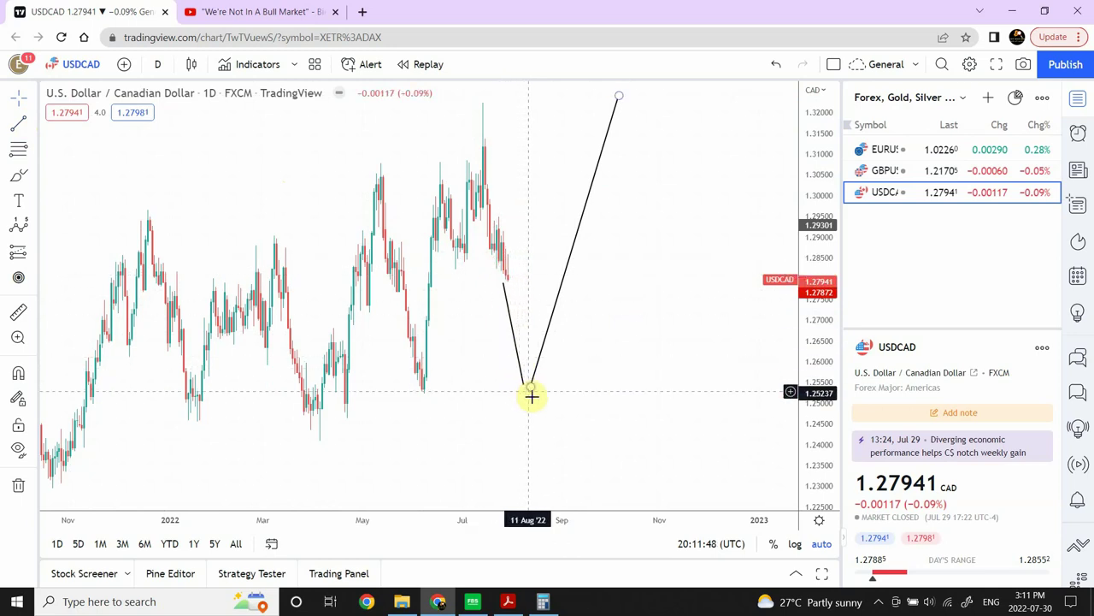
click(525, 359)
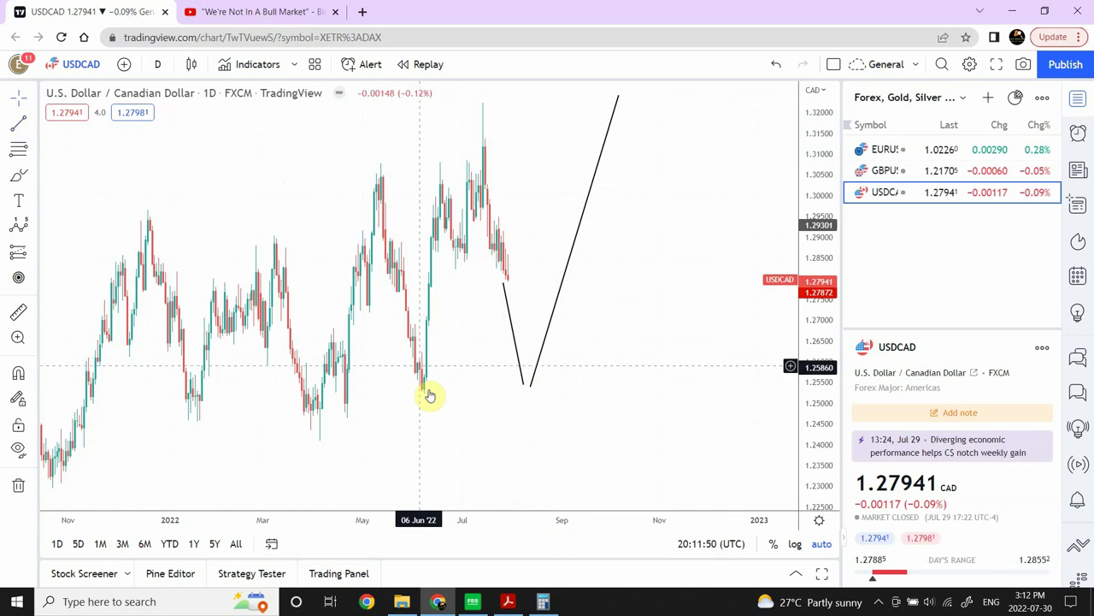
click(529, 392)
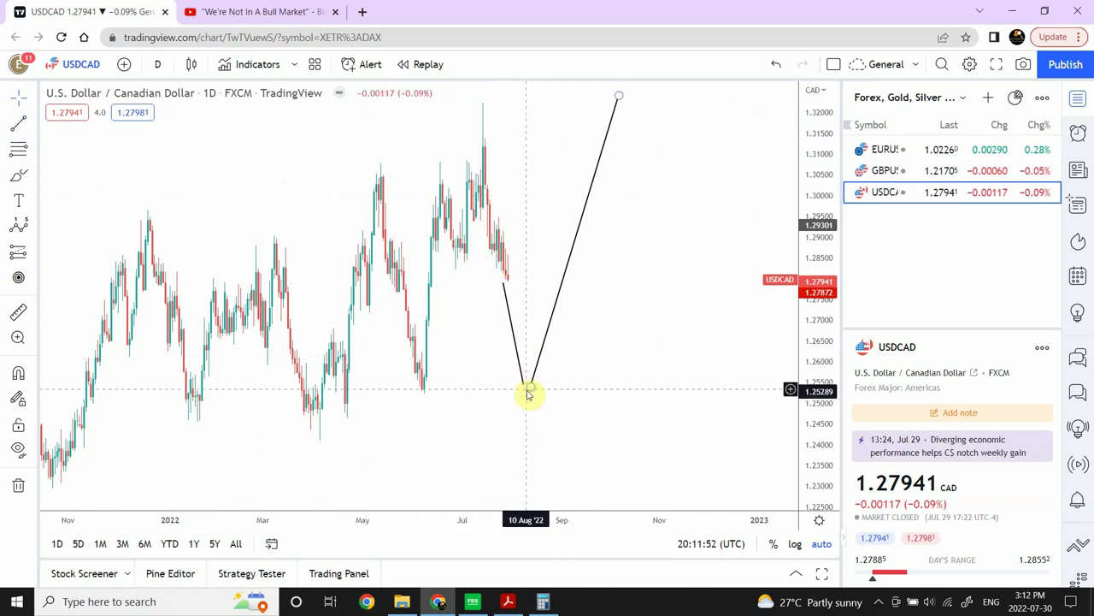
click(616, 405)
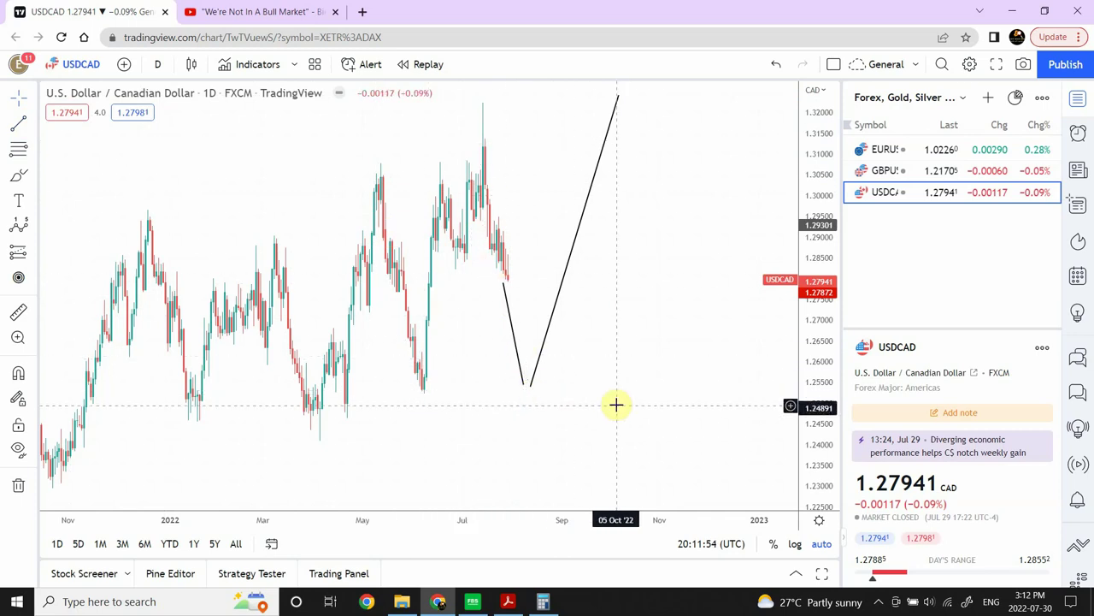